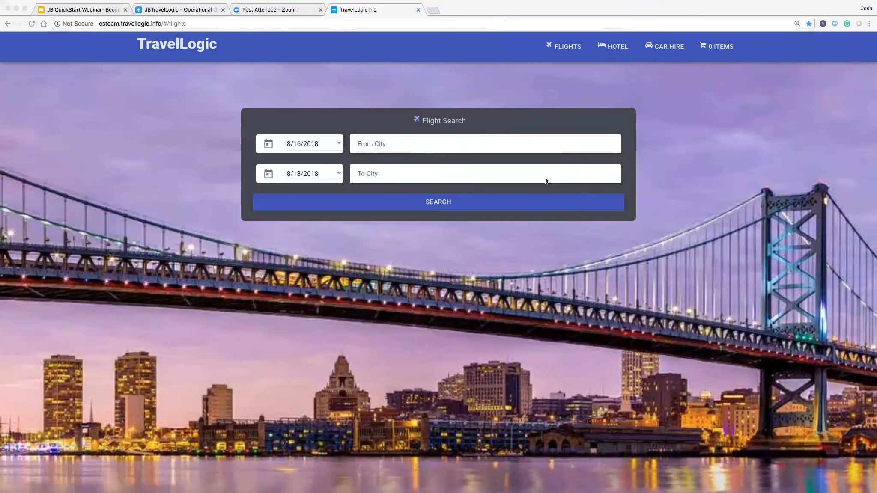
- Switch to the JBTravelLogic Operational Overview dashboard in Sumo Logic, collapse its side navigation and reload the page
{"action": "left_click", "coordinate": [181, 11]}
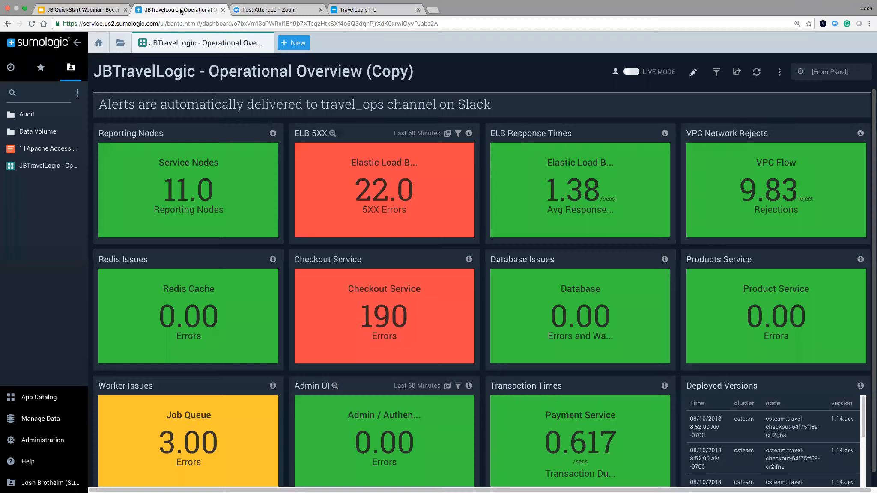
{"action": "left_click", "coordinate": [78, 43]}
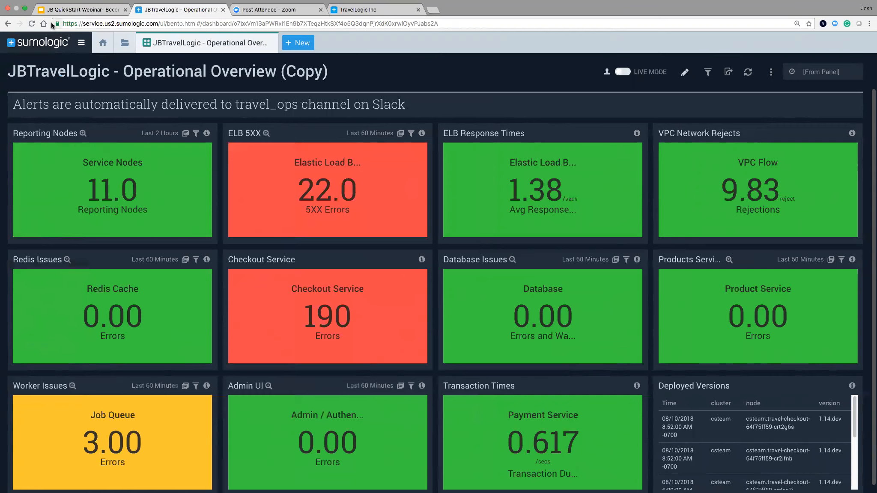
{"action": "left_click", "coordinate": [32, 24]}
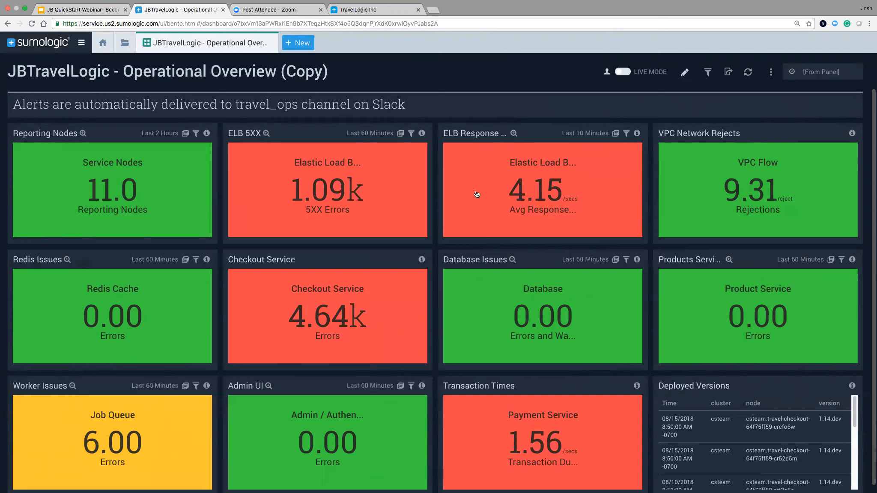
- Drill down from the Checkout Service panel to the linked Services Detail dashboard and inspect its booking and CPU anomaly points
{"action": "left_click", "coordinate": [371, 301]}
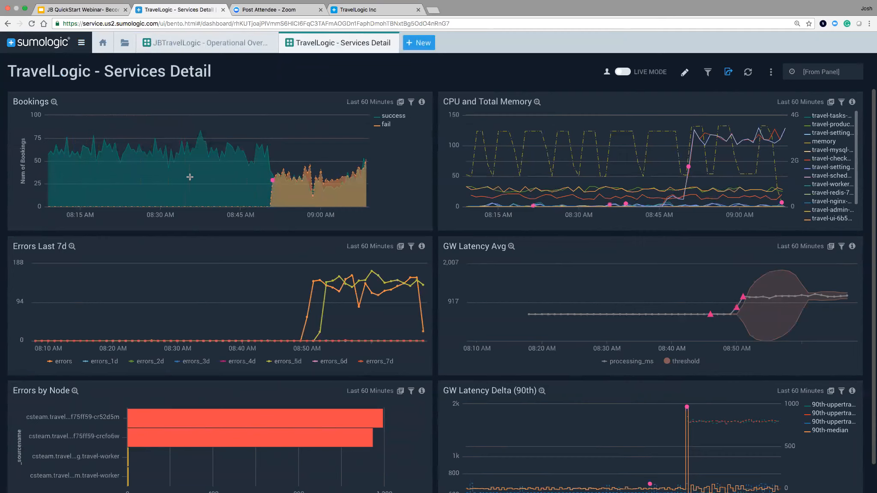
{"action": "mouse_move", "coordinate": [272, 181]}
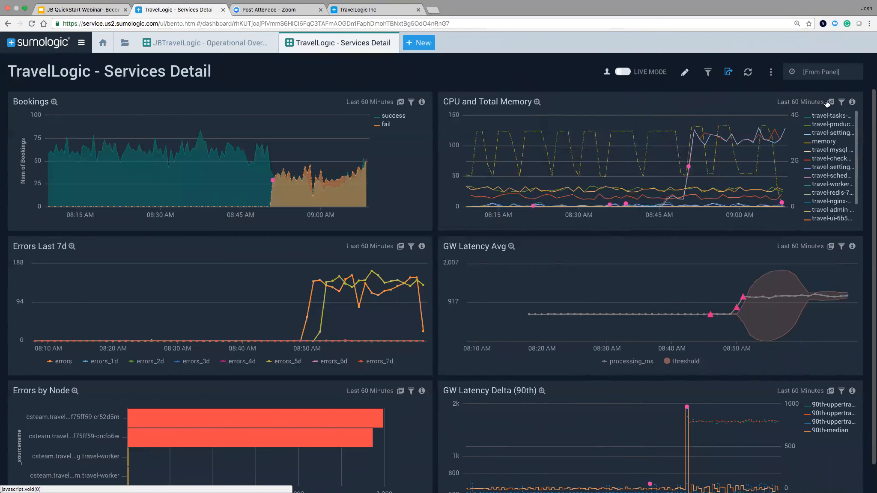
{"action": "mouse_move", "coordinate": [688, 167]}
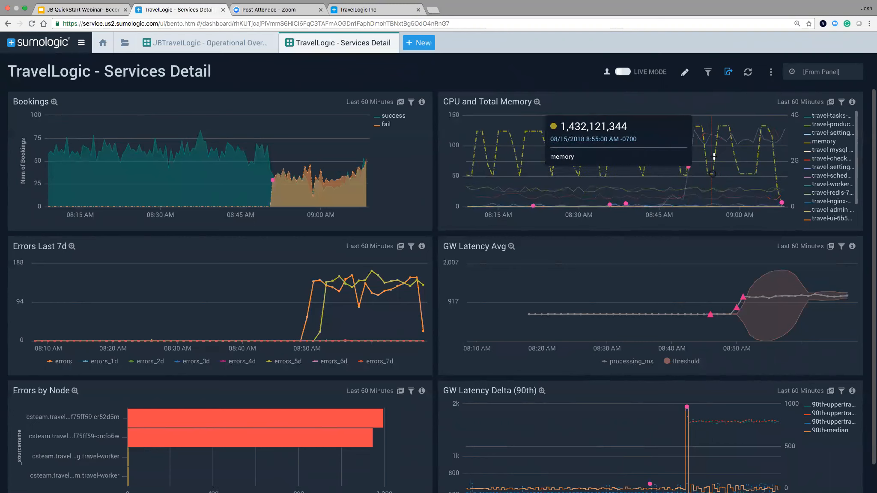
- Open the CPU and Total Memory panel's metrics query, disable the memory.usage query and rerun the chart to inspect the CPU spike
{"action": "left_click", "coordinate": [831, 102]}
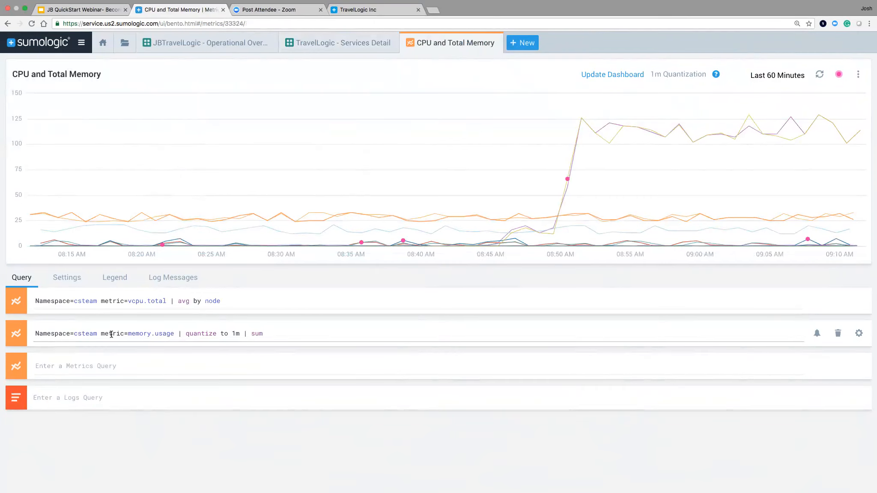
{"action": "left_click", "coordinate": [17, 336]}
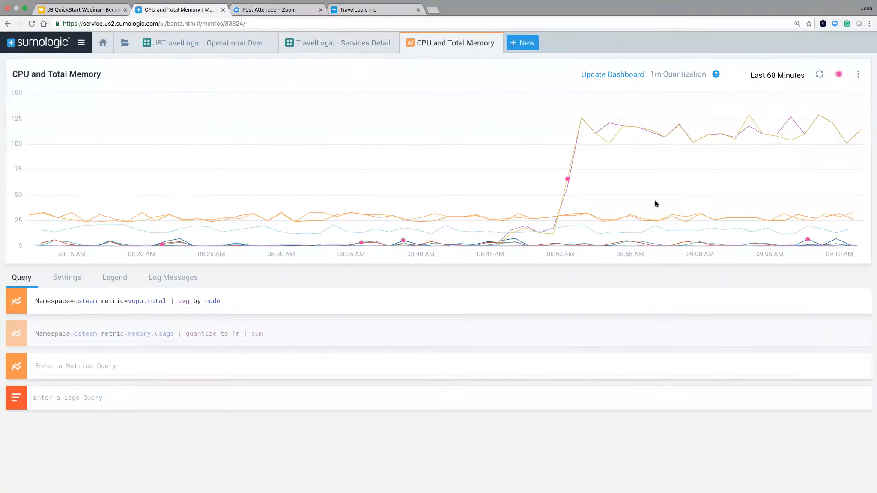
{"action": "left_click", "coordinate": [821, 73]}
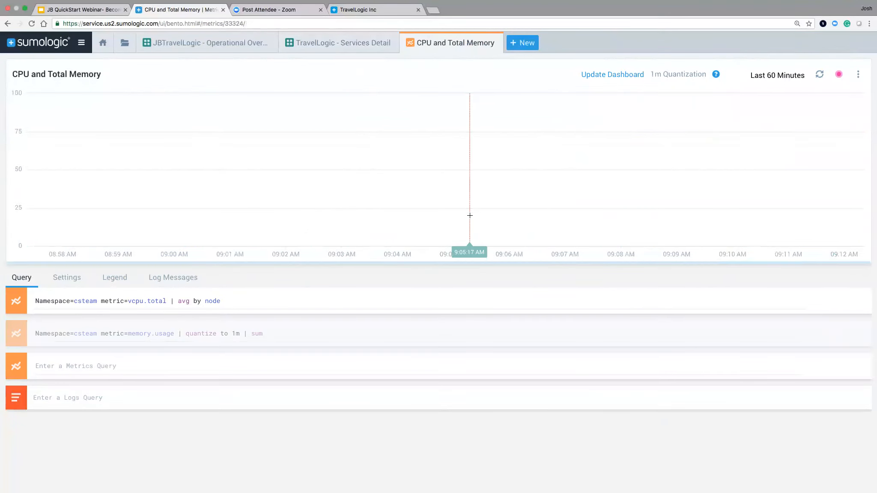
{"action": "mouse_move", "coordinate": [561, 170]}
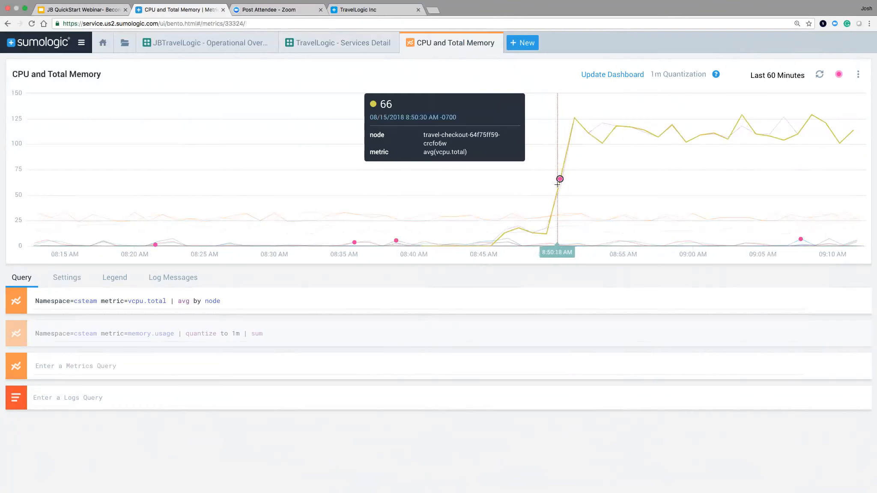
{"action": "mouse_move", "coordinate": [570, 121]}
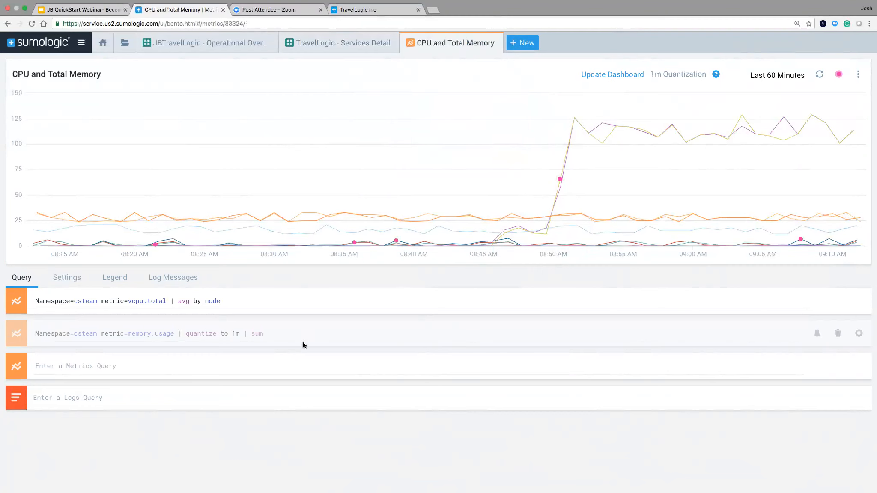
{"action": "mouse_move", "coordinate": [514, 173]}
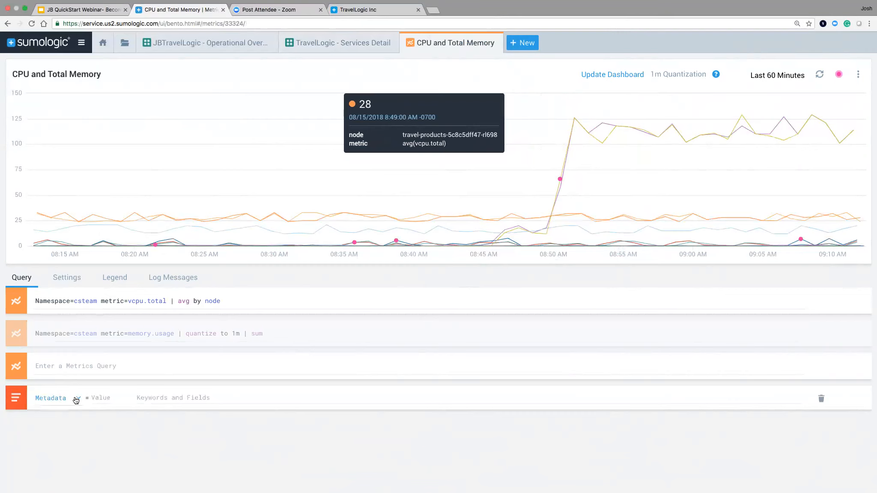
- Overlay logs with _sourceCategory csteam/travel/checkout and keyword "error" on the chart, and drill down to the messages around 8:52 AM
{"action": "left_click", "coordinate": [77, 401]}
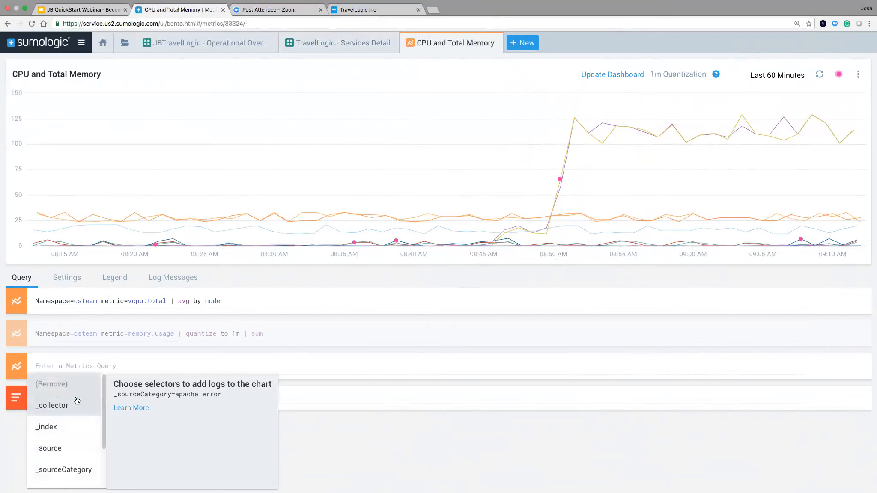
{"action": "left_click", "coordinate": [62, 470]}
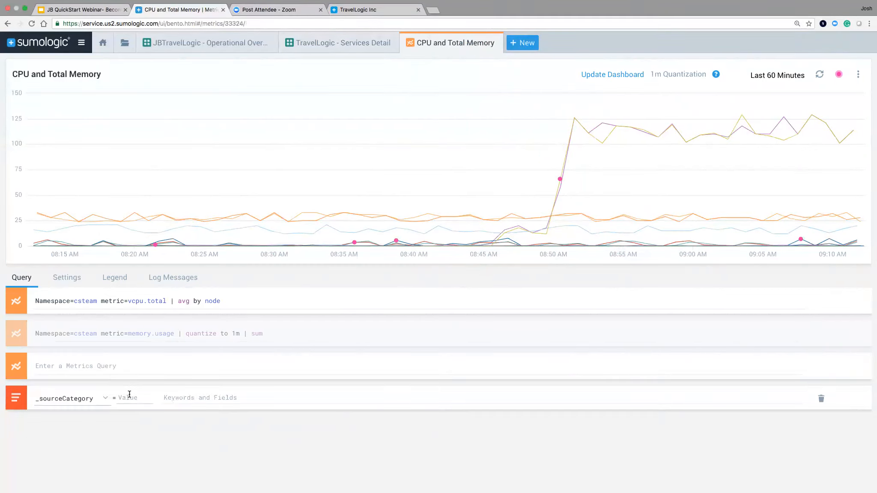
{"action": "left_click", "coordinate": [130, 395]}
{"action": "type", "text": "cs"}
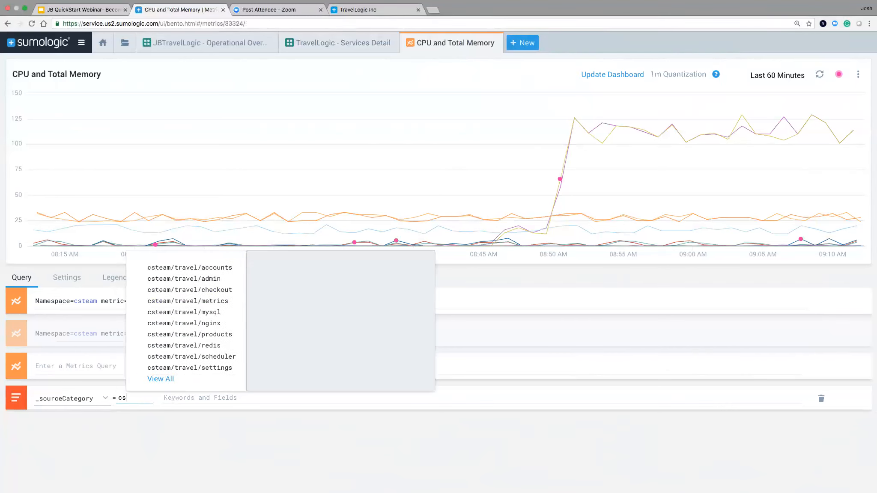
{"action": "left_click", "coordinate": [218, 292]}
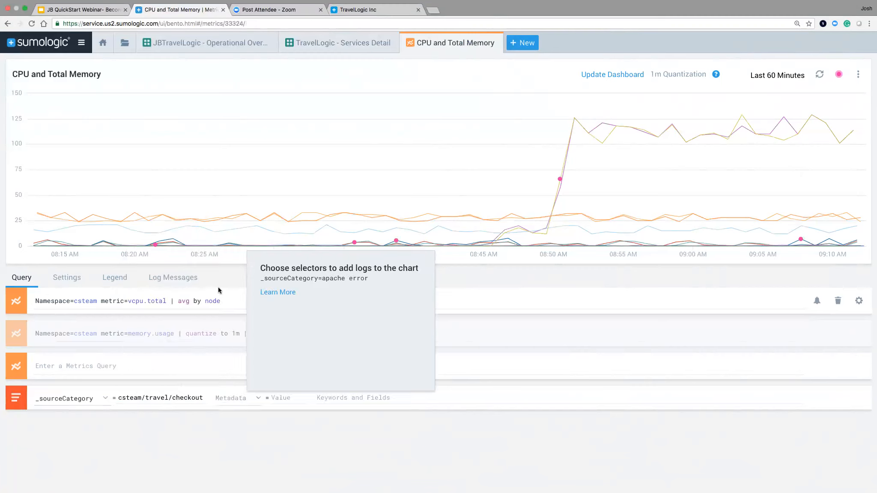
{"action": "left_click", "coordinate": [358, 398]}
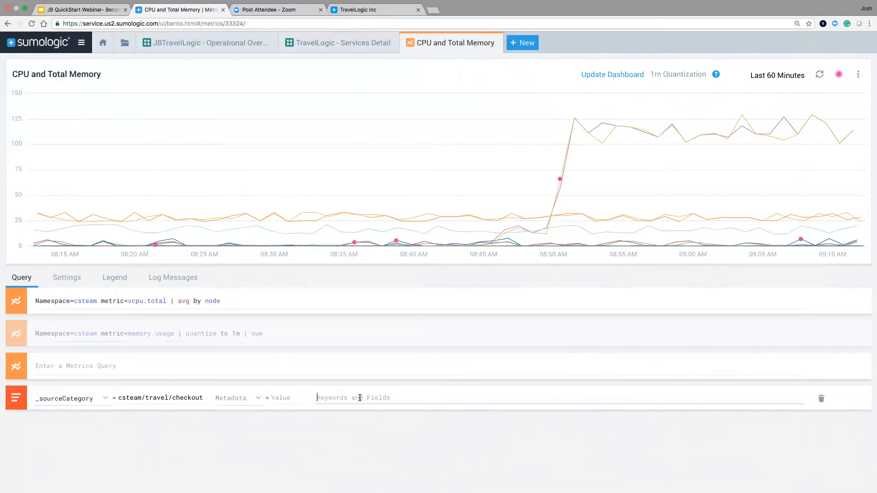
{"action": "type", "text": "error"}
{"action": "key", "text": "Return"}
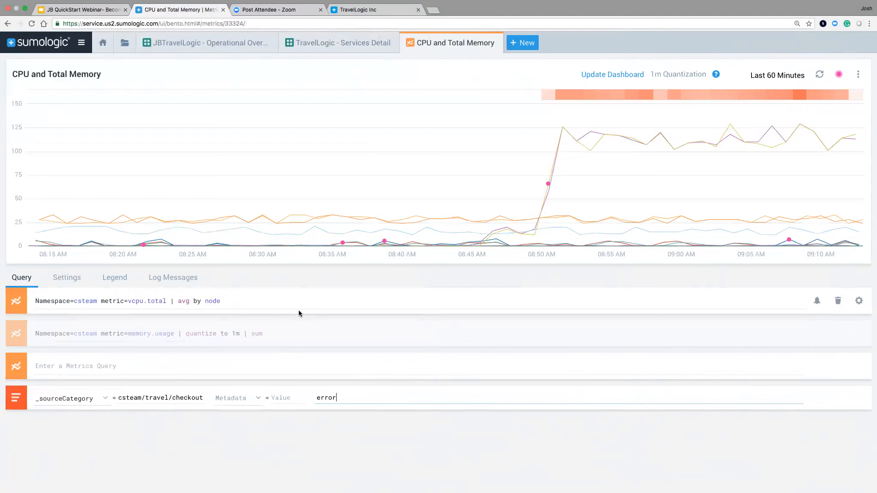
{"action": "mouse_move", "coordinate": [563, 100]}
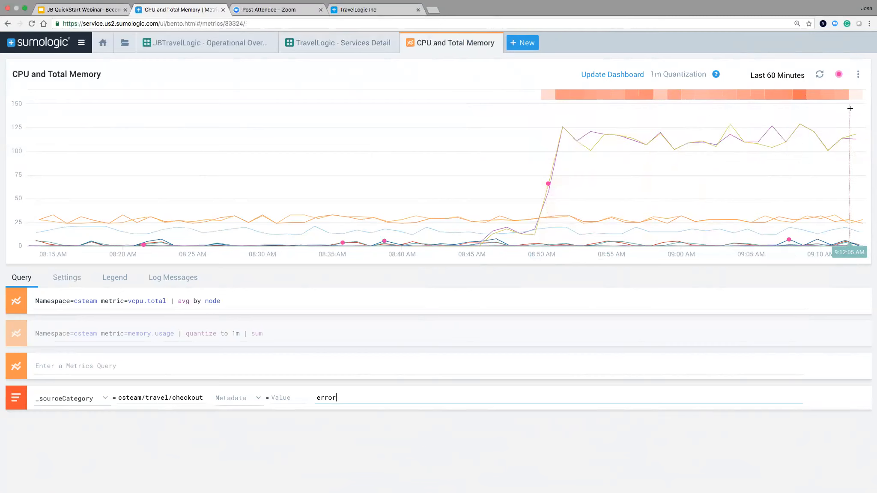
{"action": "left_click", "coordinate": [578, 96], "text": "shift"}
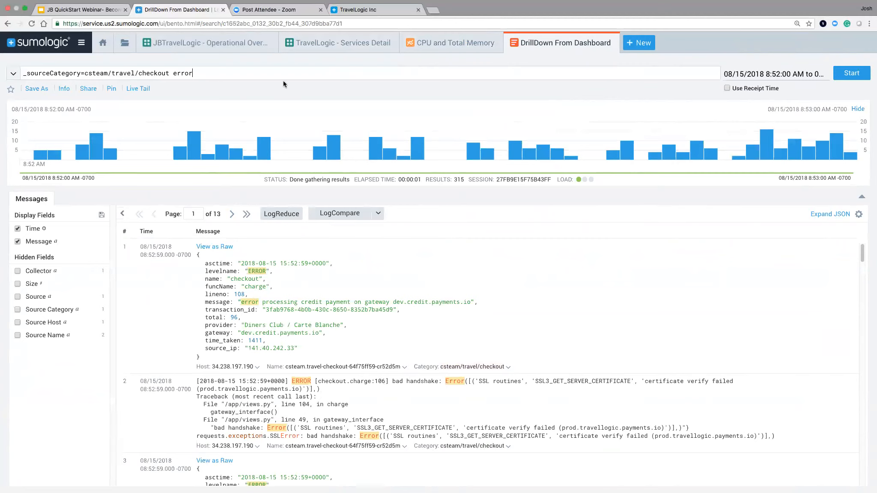
- Rerun the checkout log search over the Last 60 Minutes with the "error" keyword removed
{"action": "left_click", "coordinate": [786, 74]}
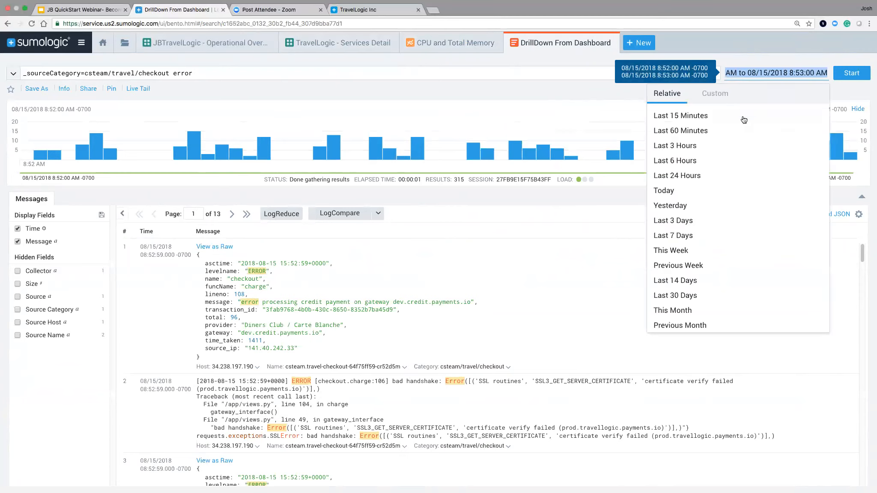
{"action": "left_click", "coordinate": [735, 129]}
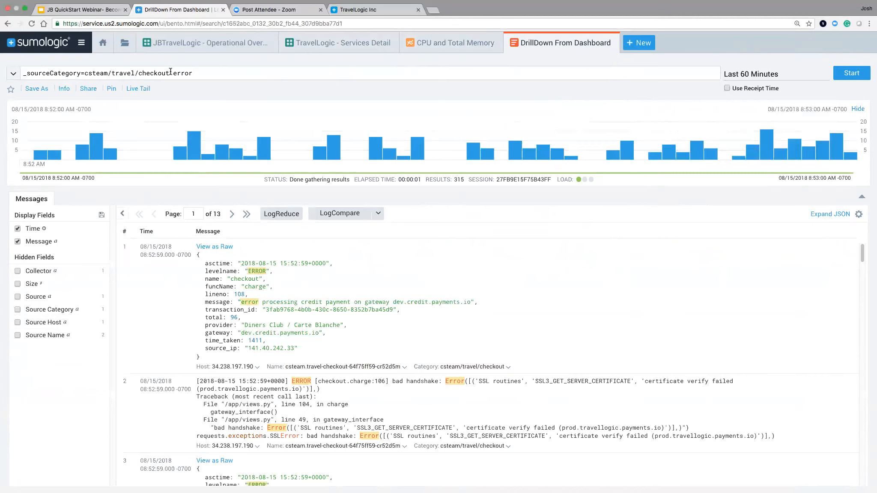
{"action": "left_click_drag", "start_coordinate": [173, 74], "coordinate": [209, 73]}
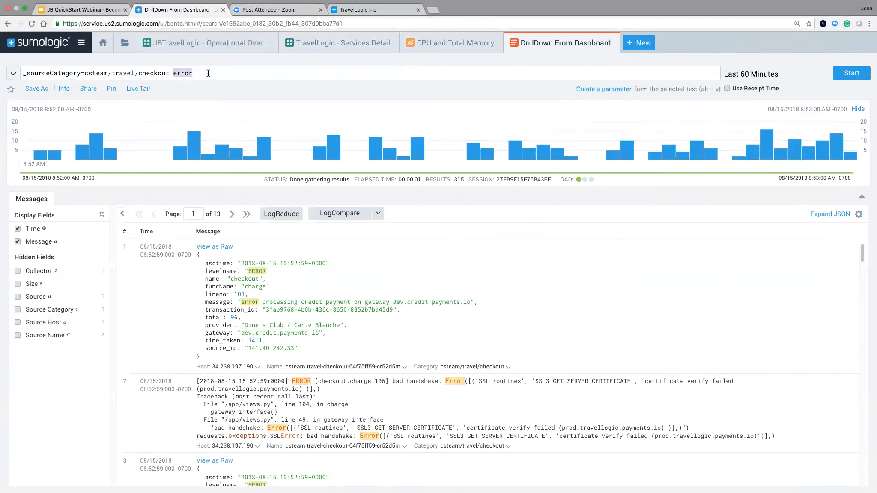
{"action": "key", "text": "BackSpace"}
{"action": "key", "text": "BackSpace"}
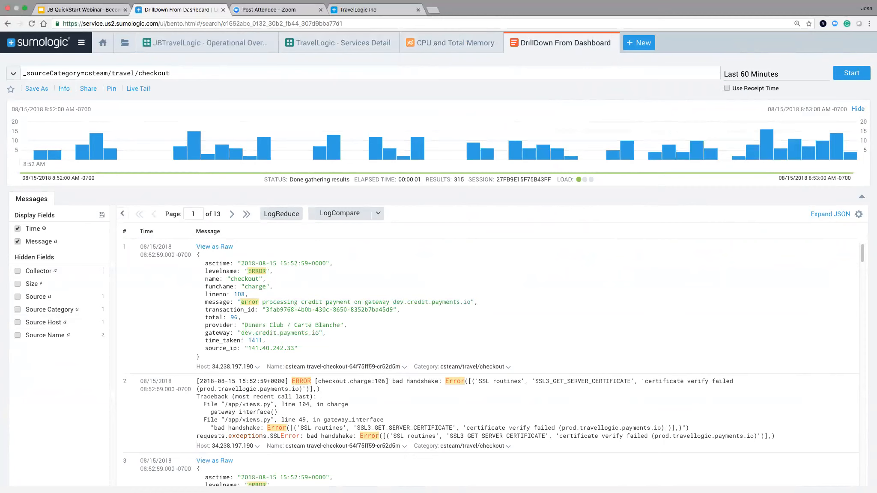
{"action": "key", "text": "Return"}
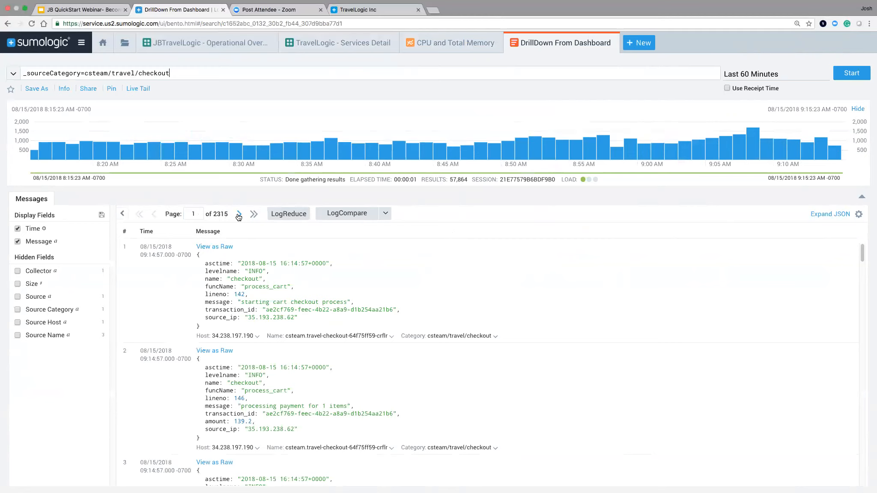
- Run LogReduce on the checkout logs and sort the resulting signatures by ascending count, leaving the signatures unedited
{"action": "left_click", "coordinate": [297, 216]}
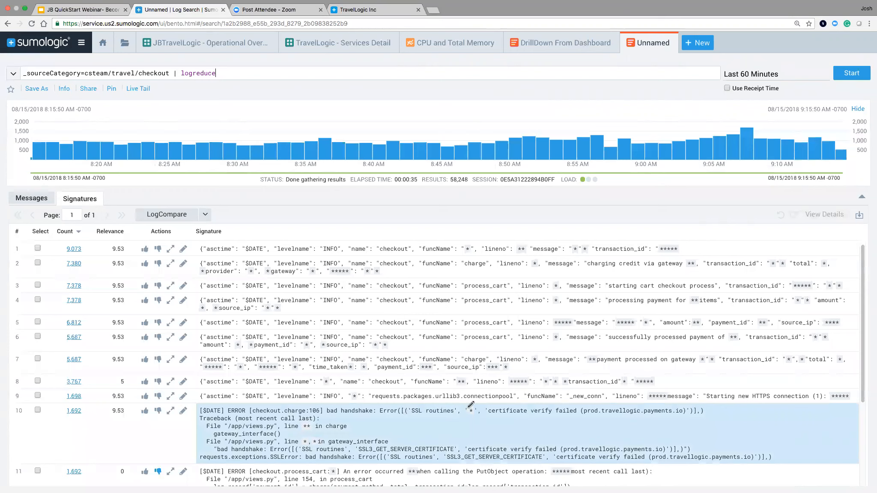
{"action": "left_click_drag", "start_coordinate": [517, 410], "coordinate": [577, 409]}
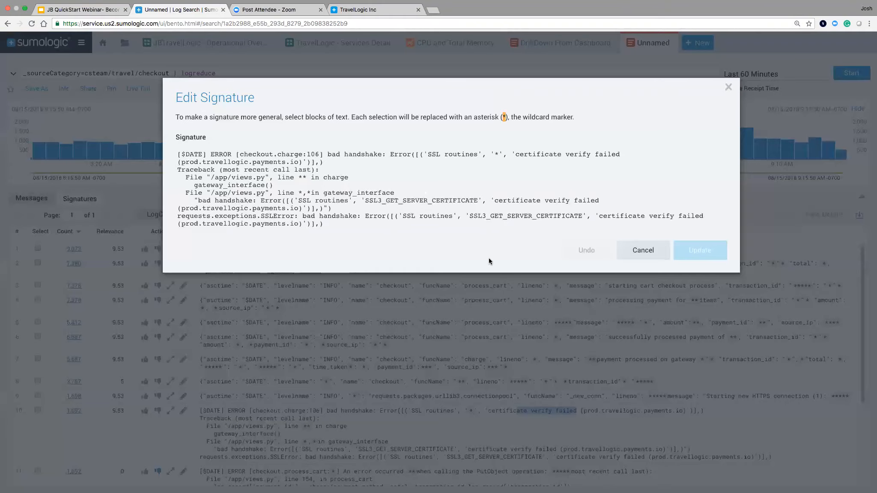
{"action": "left_click", "coordinate": [642, 250]}
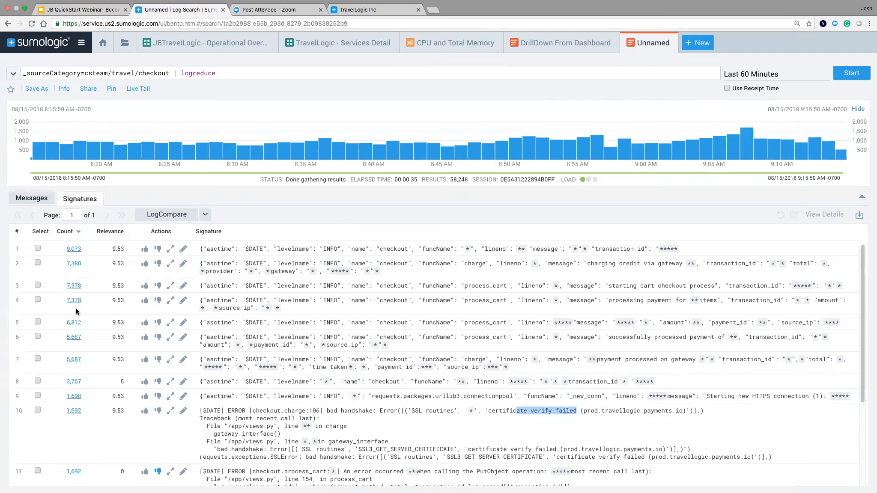
{"action": "left_click", "coordinate": [75, 234]}
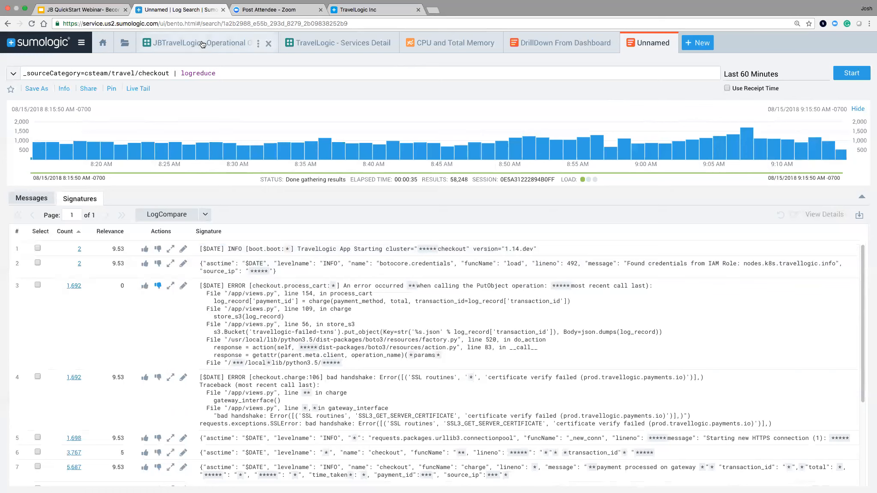
- Switch to the QuickStart webinar deck in Google Slides and start presenting from the Demo: Monitor and Troubleshoot slide
{"action": "left_click", "coordinate": [78, 10]}
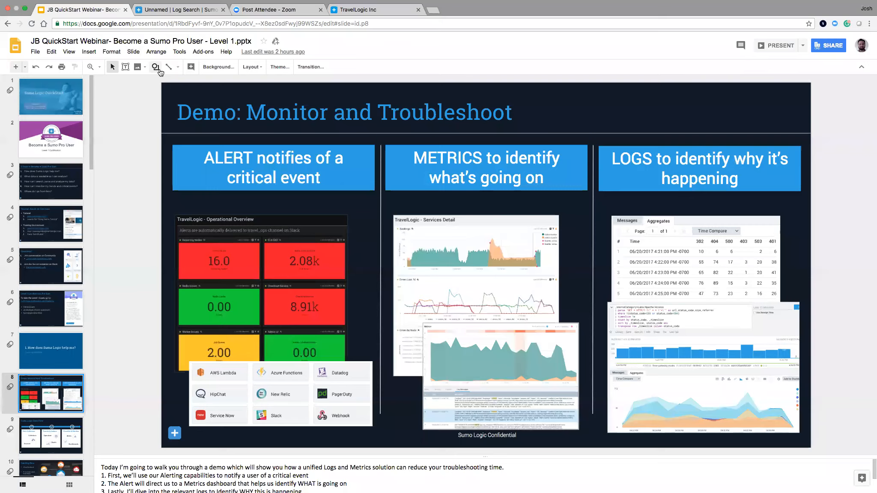
{"action": "left_click", "coordinate": [774, 52]}
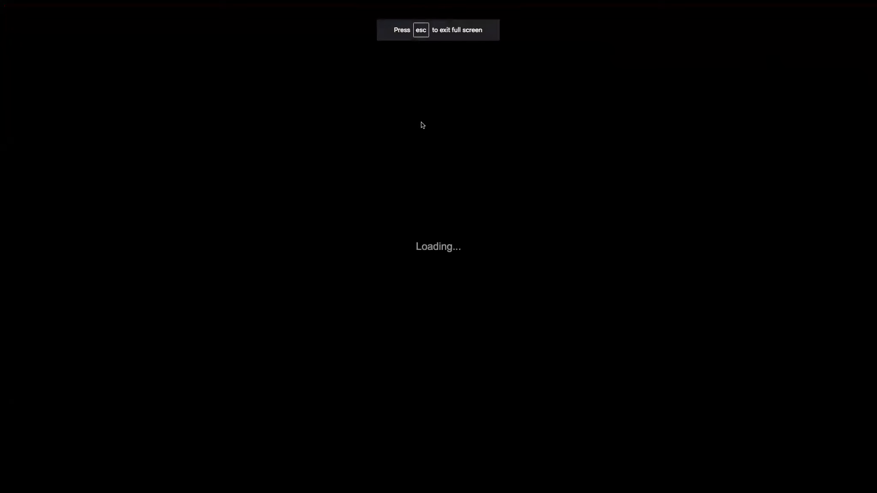
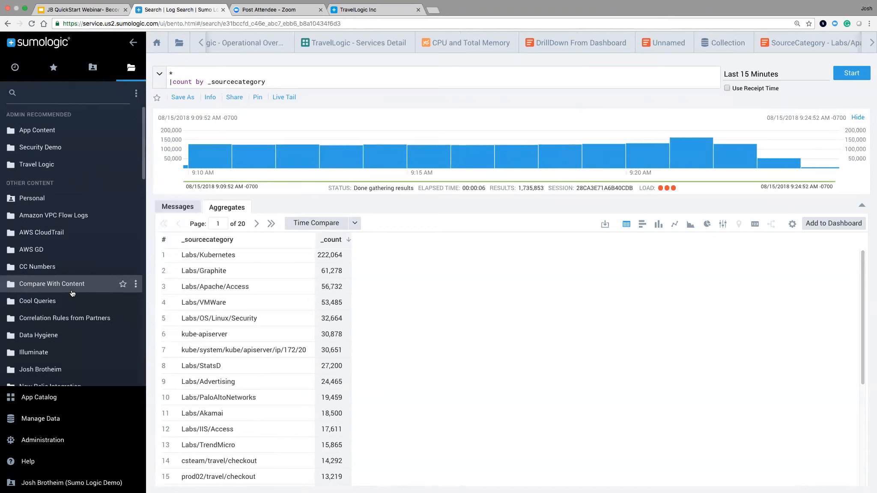
- Expand the ULM demos folder in the Sumo Logic content library and view the Weather Dashboard's details
{"action": "scroll", "coordinate": [78, 278], "scroll_direction": "down", "scroll_amount": 6}
{"action": "scroll", "coordinate": [79, 277], "scroll_direction": "down", "scroll_amount": 3}
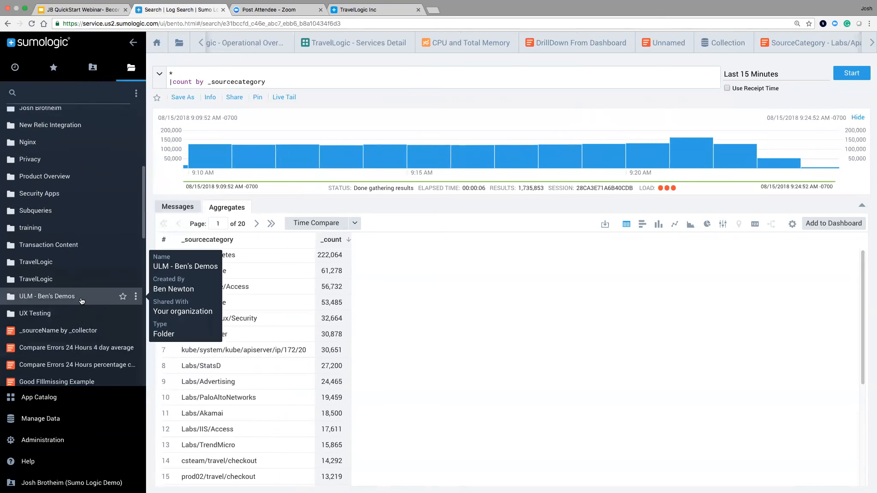
{"action": "left_click", "coordinate": [82, 301]}
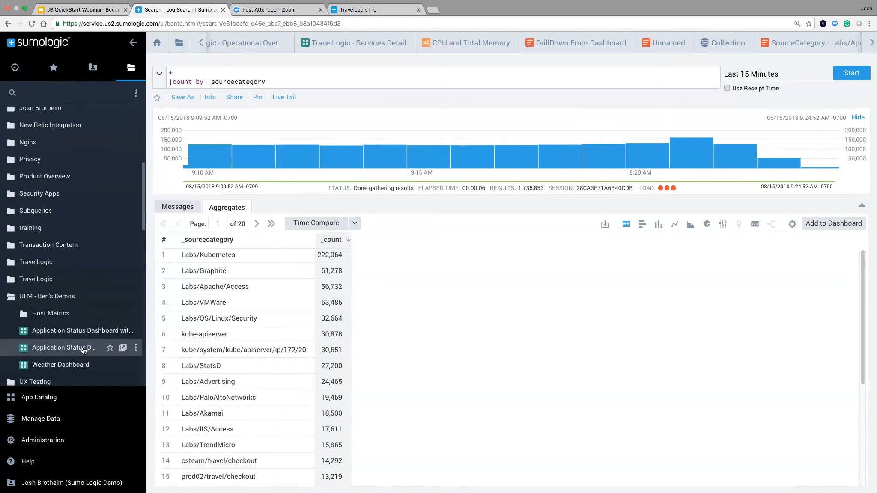
{"action": "mouse_move", "coordinate": [70, 365]}
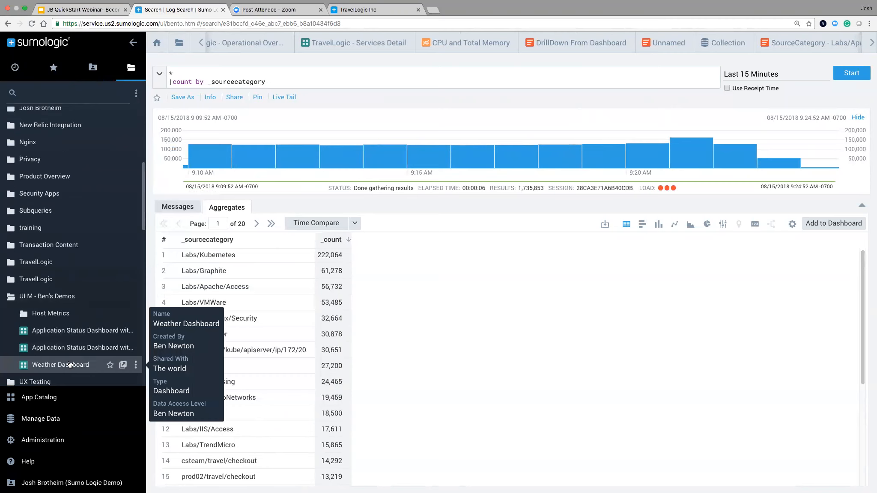
- Open the Weather Dashboard from the ULM demos folder and return to the Admin Recommended folders in the content library
{"action": "left_click", "coordinate": [70, 364]}
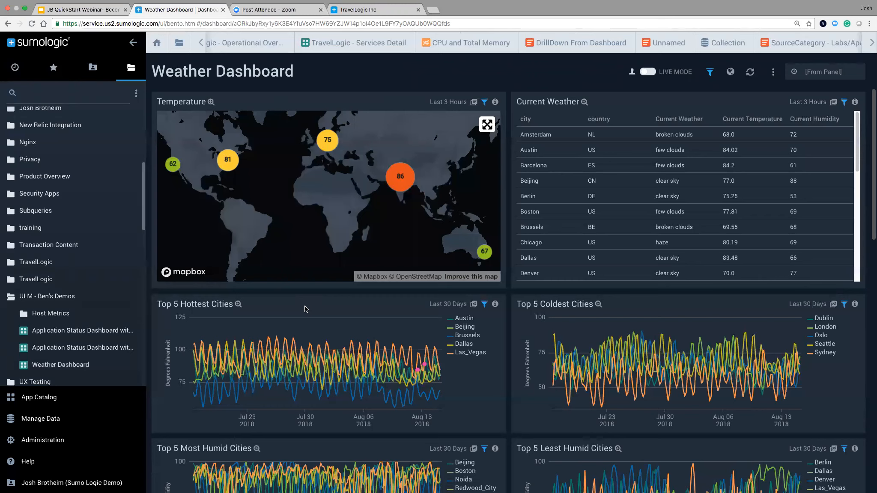
{"action": "scroll", "coordinate": [100, 272], "scroll_direction": "down", "scroll_amount": 1}
{"action": "scroll", "coordinate": [99, 271], "scroll_direction": "down", "scroll_amount": 2}
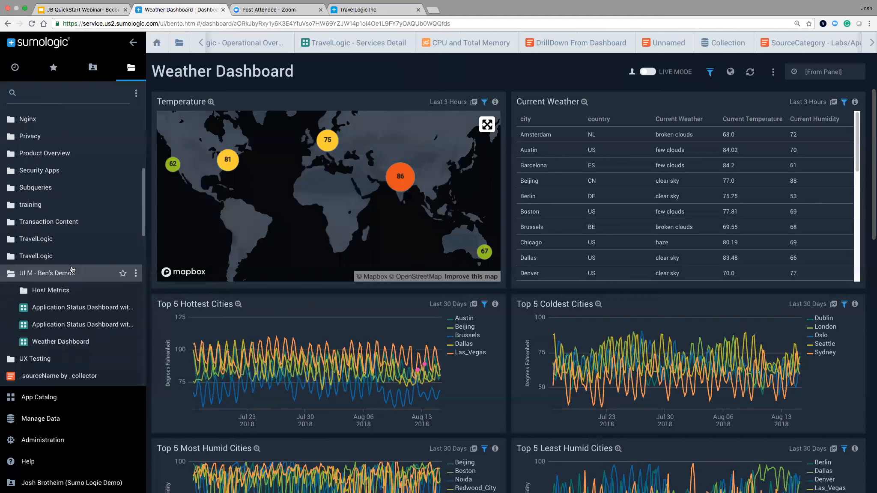
{"action": "scroll", "coordinate": [84, 180], "scroll_direction": "up", "scroll_amount": 5}
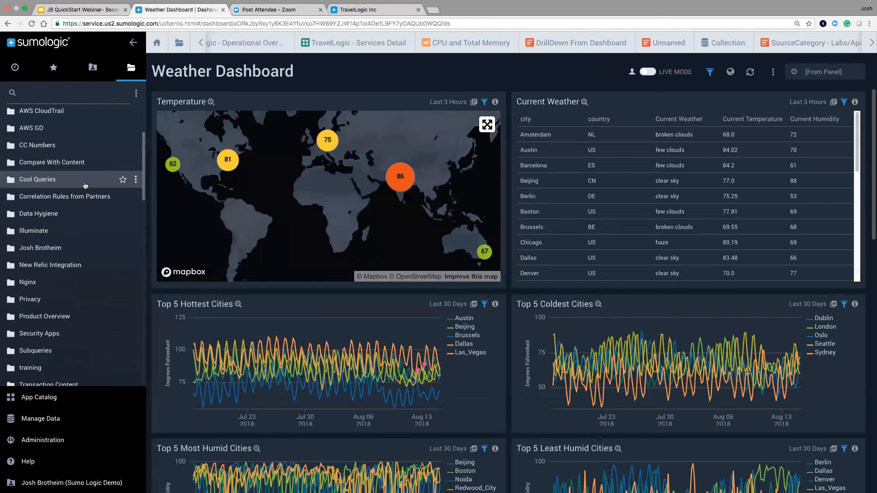
{"action": "scroll", "coordinate": [85, 189], "scroll_direction": "up", "scroll_amount": 4}
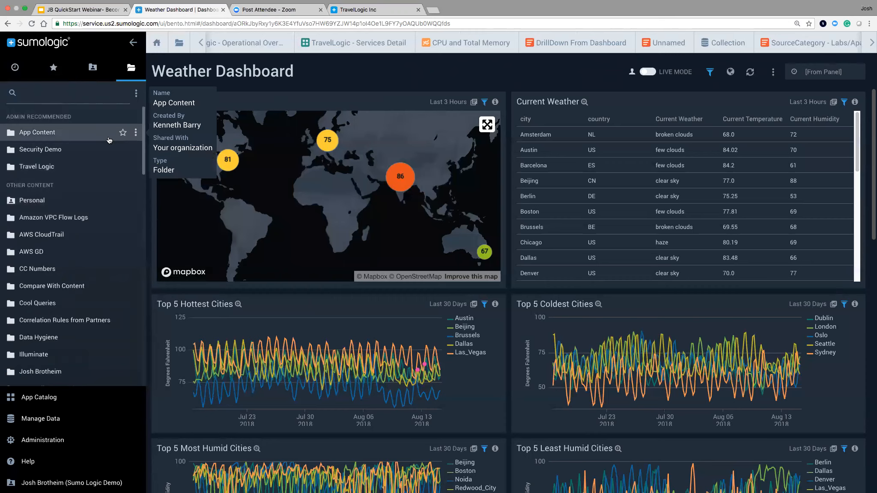
- Switch to the QuickStart webinar deck in Google Slides and show the Data Analytics – Sumo Logic Apps slide
{"action": "left_click", "coordinate": [113, 10]}
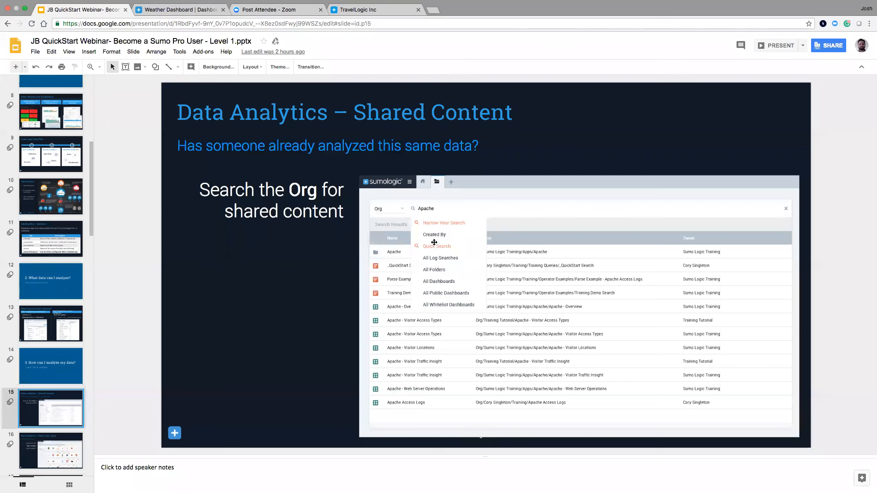
{"action": "left_click", "coordinate": [60, 442]}
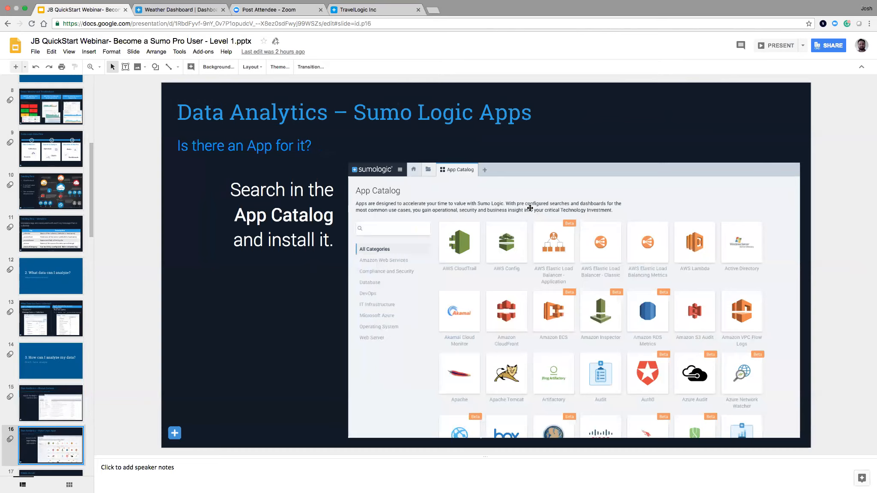
- Switch back to Sumo Logic and open the Apache app's page from the App Catalog
{"action": "left_click", "coordinate": [195, 13]}
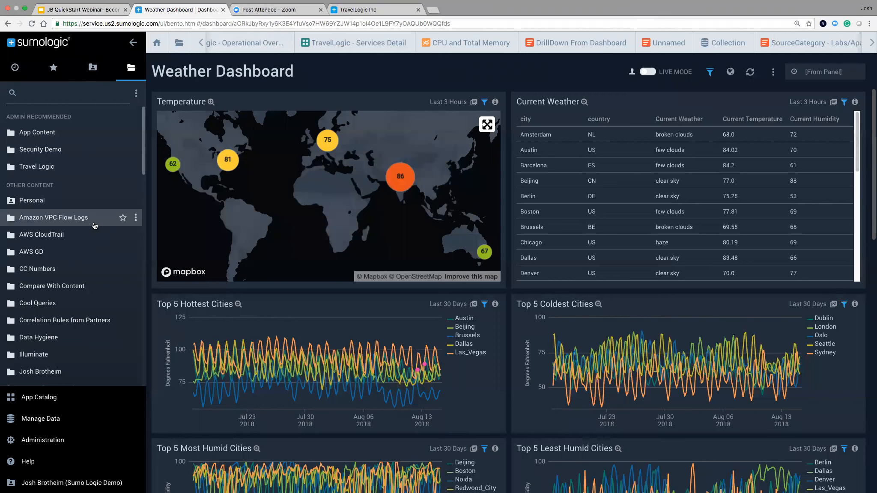
{"action": "left_click", "coordinate": [95, 395]}
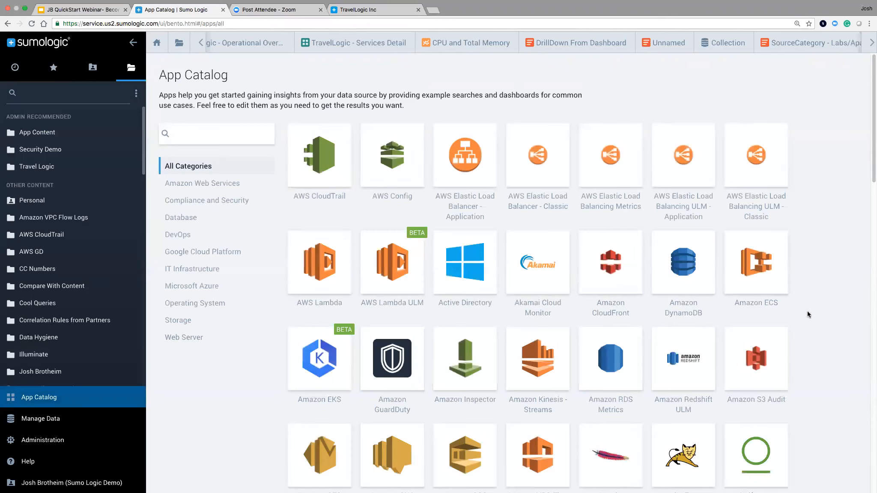
{"action": "scroll", "coordinate": [818, 319], "scroll_direction": "down", "scroll_amount": 1}
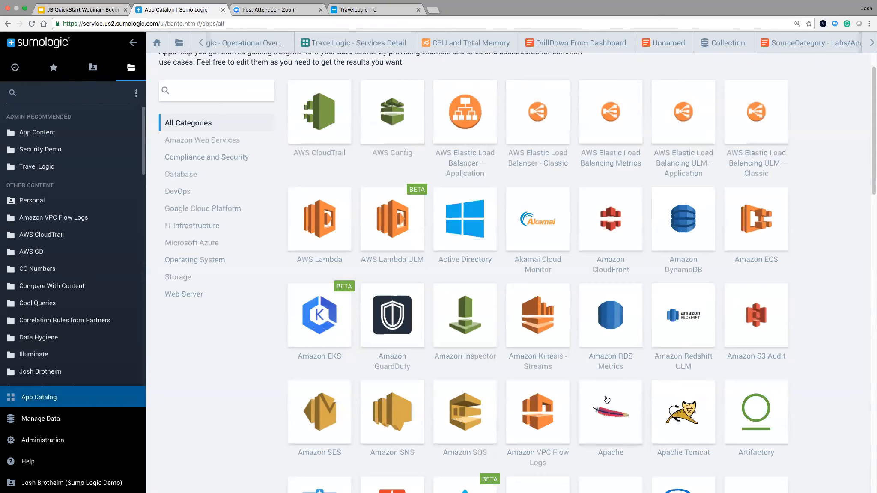
{"action": "left_click", "coordinate": [610, 426]}
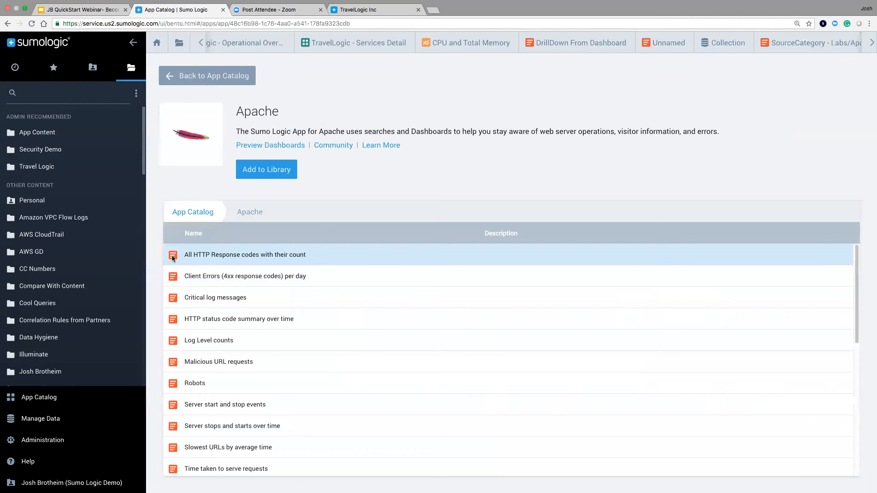
- Review the searches and dashboards included in the Apache app, preview its dashboards, and close the preview
{"action": "scroll", "coordinate": [173, 259], "scroll_direction": "down", "scroll_amount": 10}
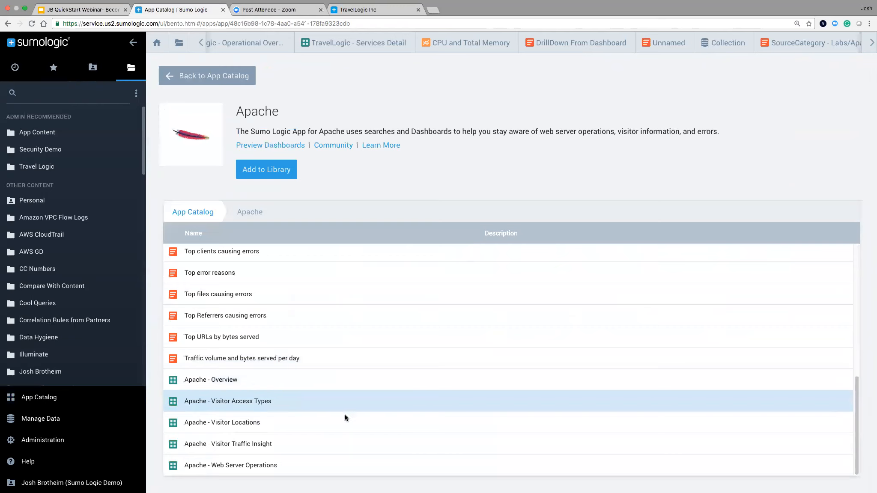
{"action": "scroll", "coordinate": [361, 424], "scroll_direction": "up", "scroll_amount": 5}
{"action": "scroll", "coordinate": [374, 366], "scroll_direction": "down", "scroll_amount": 5}
{"action": "left_click", "coordinate": [263, 145]}
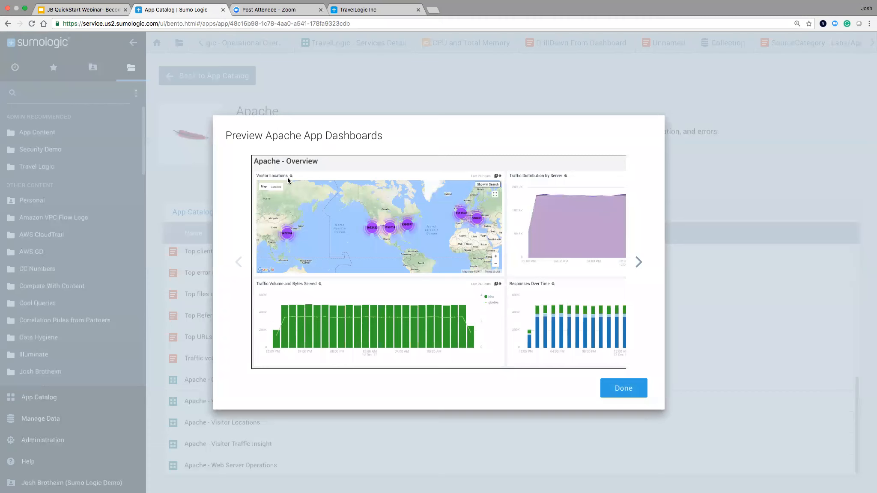
{"action": "left_click", "coordinate": [630, 393]}
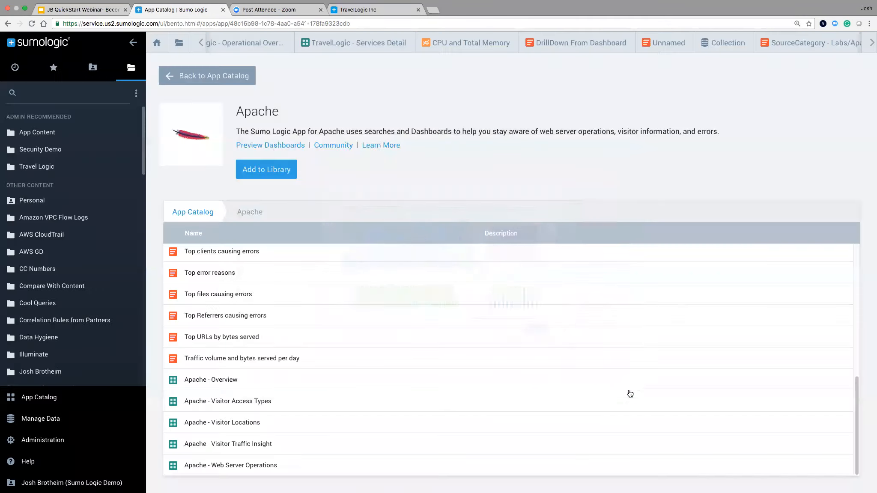
- Add the Apache app to the library under the name Apache, with Source Category Labs/Apache/Access as the log data source
{"action": "left_click", "coordinate": [277, 173]}
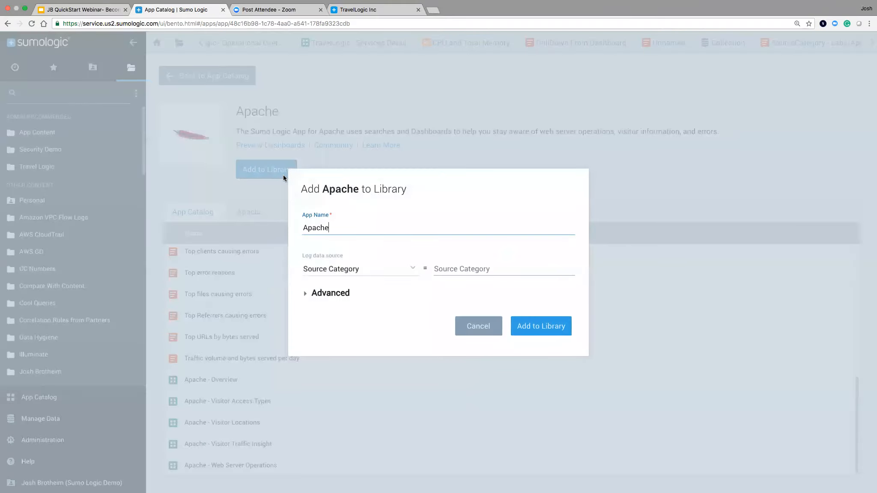
{"action": "left_click", "coordinate": [476, 270]}
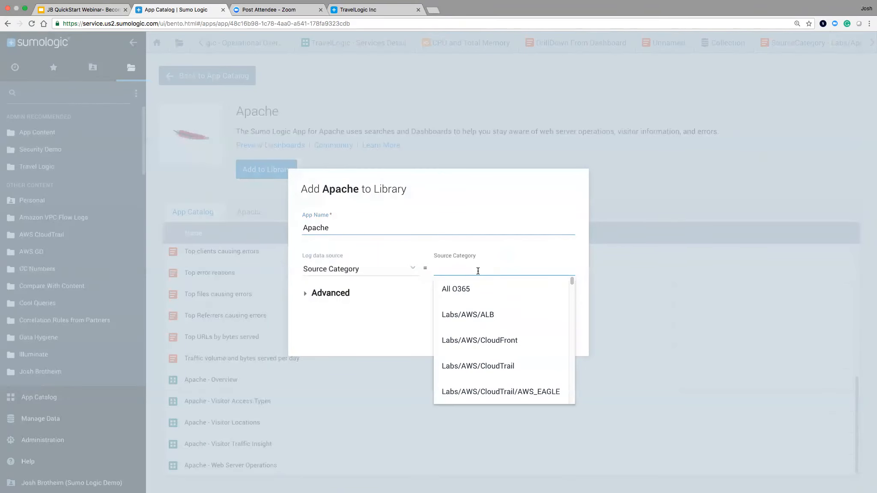
{"action": "type", "text": "Labs/Apache/Acces"}
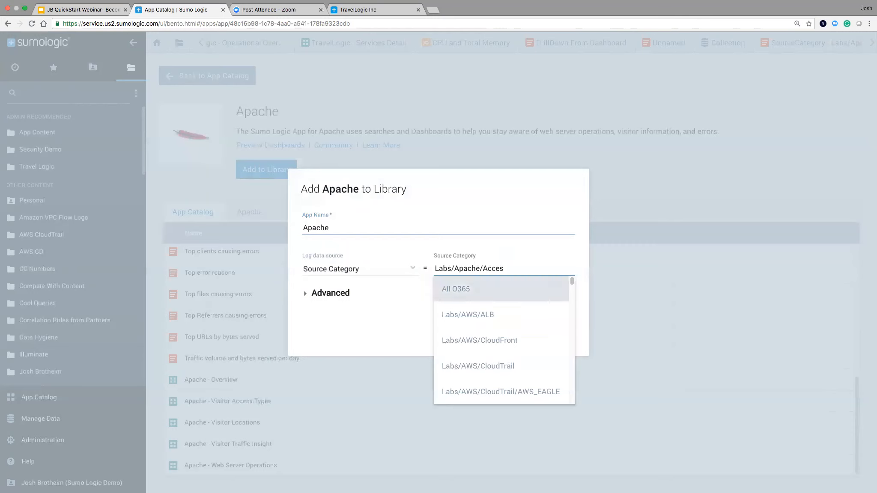
{"action": "type", "text": "s"}
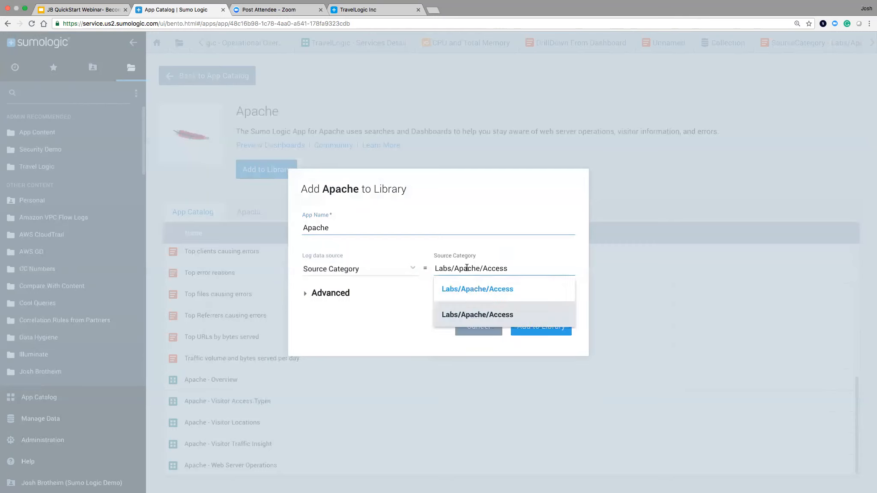
{"action": "left_click", "coordinate": [512, 294]}
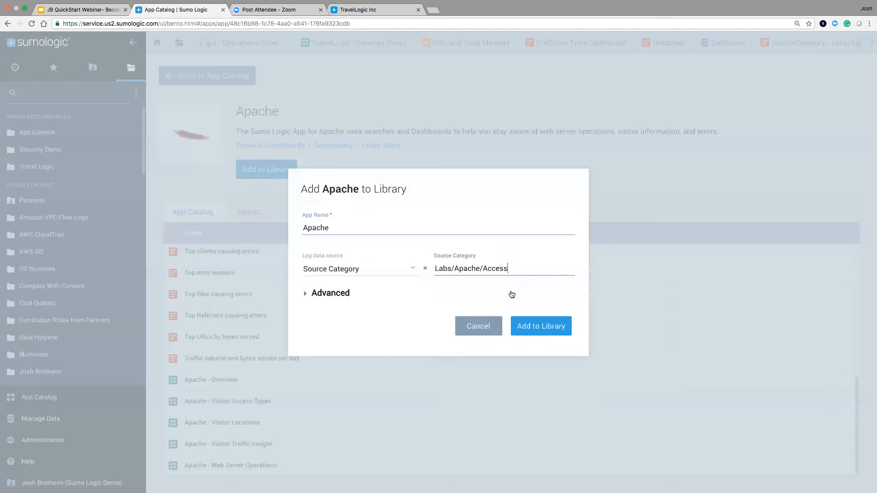
{"action": "left_click", "coordinate": [543, 328]}
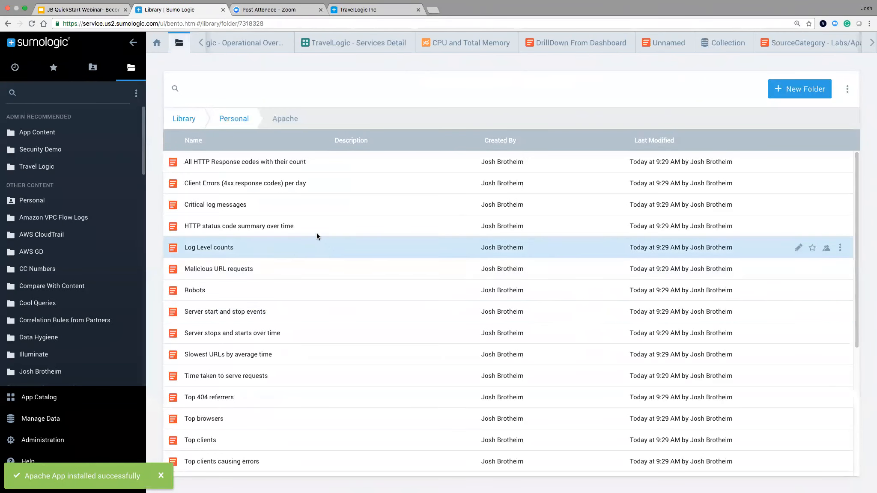
- Open the Top browsers search from the installed Apache folder and highlight its Labs/Apache/Access source category without changing the query
{"action": "scroll", "coordinate": [293, 257], "scroll_direction": "down", "scroll_amount": 3}
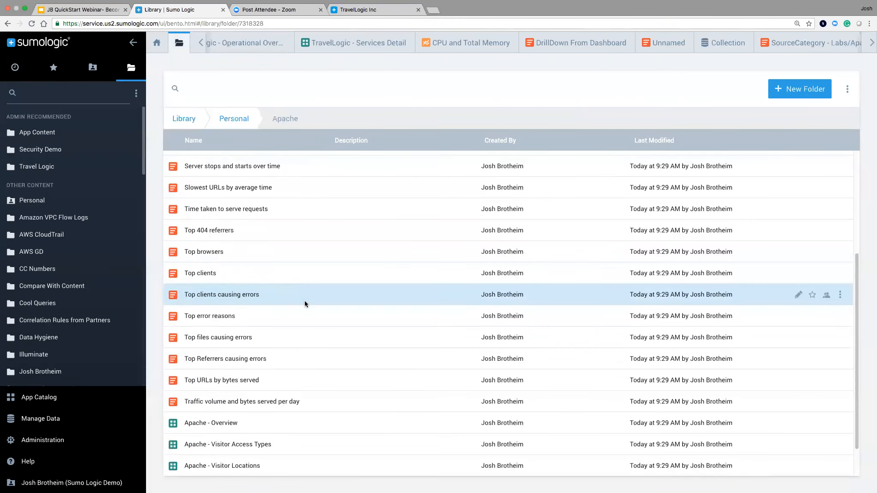
{"action": "scroll", "coordinate": [305, 300], "scroll_direction": "up", "scroll_amount": 2}
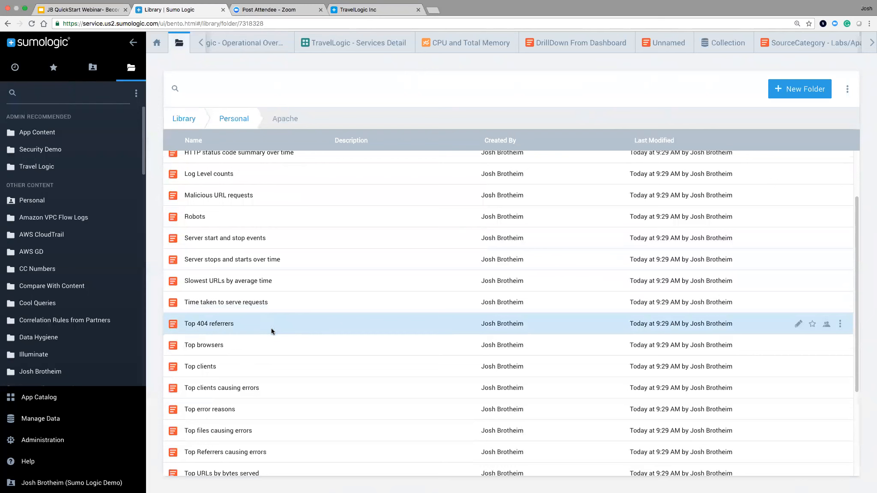
{"action": "left_click", "coordinate": [211, 346]}
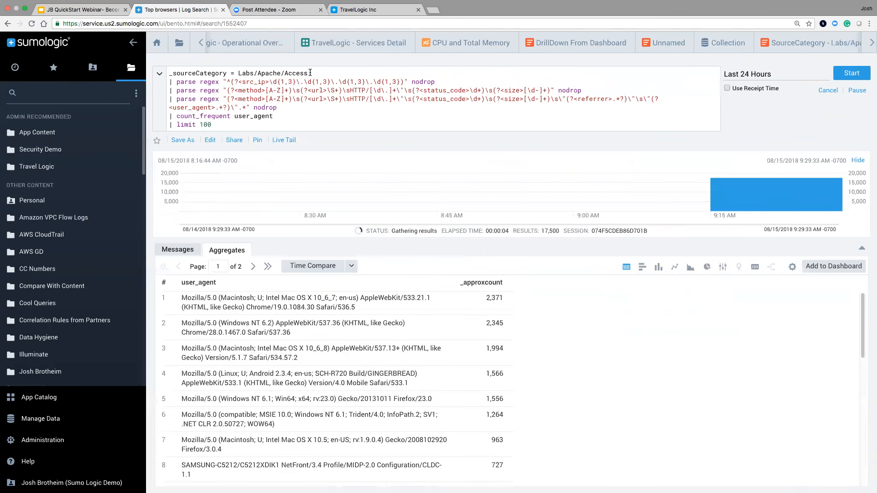
{"action": "left_click_drag", "start_coordinate": [310, 73], "coordinate": [228, 69]}
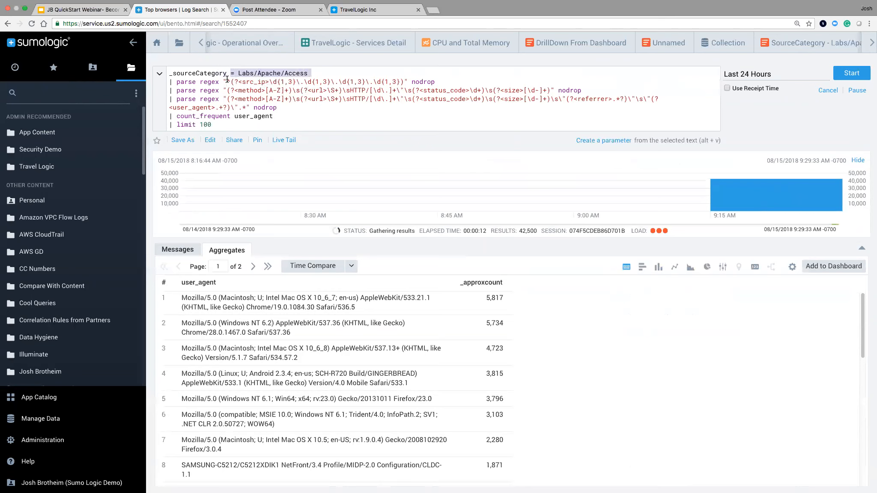
{"action": "left_click", "coordinate": [274, 81]}
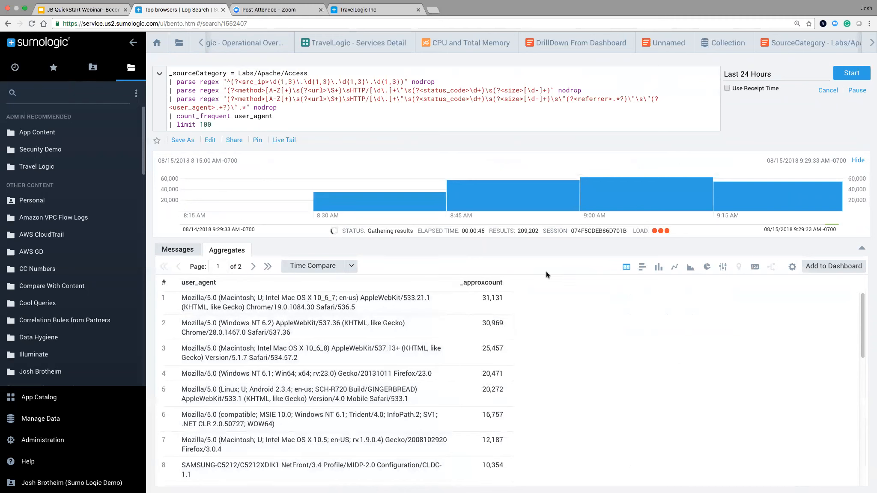
- Open the Apache - Overview dashboard from the Apache folder in the Personal library
{"action": "left_click", "coordinate": [872, 42]}
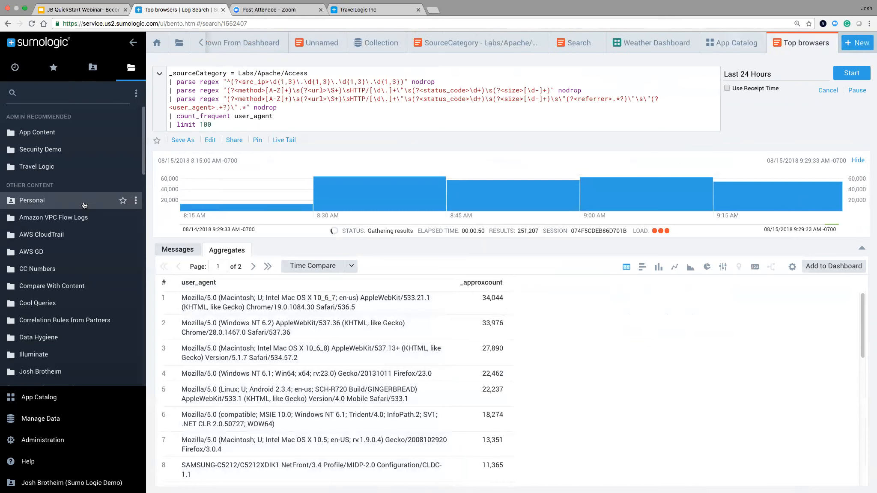
{"action": "left_click", "coordinate": [93, 67]}
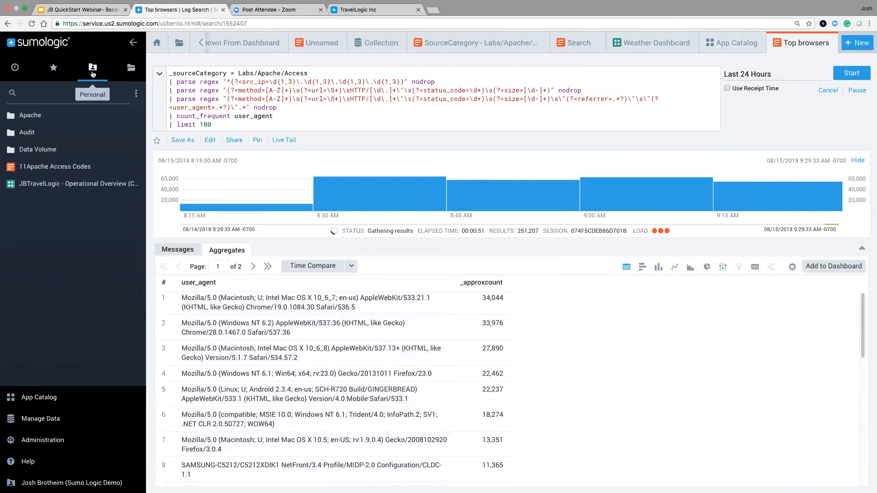
{"action": "left_click", "coordinate": [59, 114]}
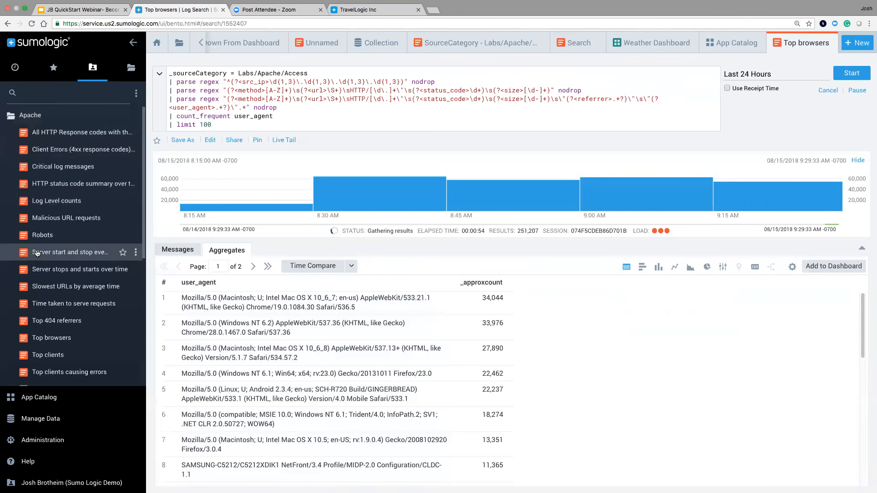
{"action": "scroll", "coordinate": [52, 295], "scroll_direction": "down", "scroll_amount": 5}
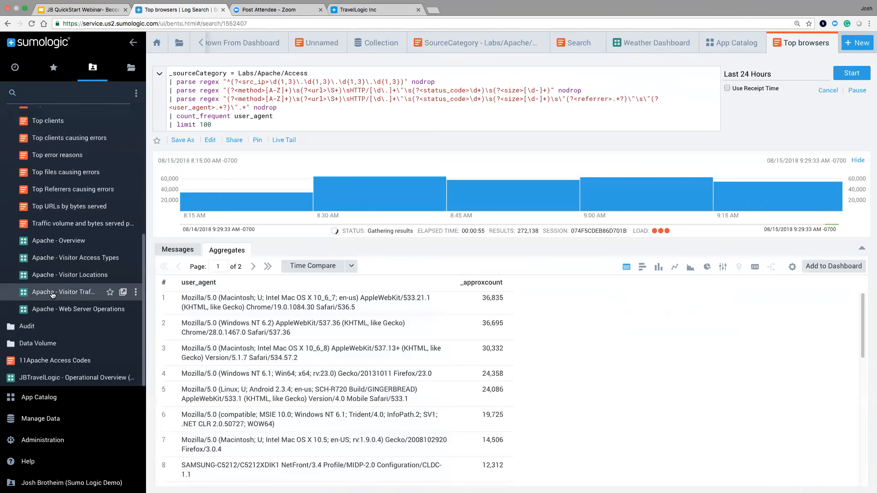
{"action": "left_click", "coordinate": [74, 244]}
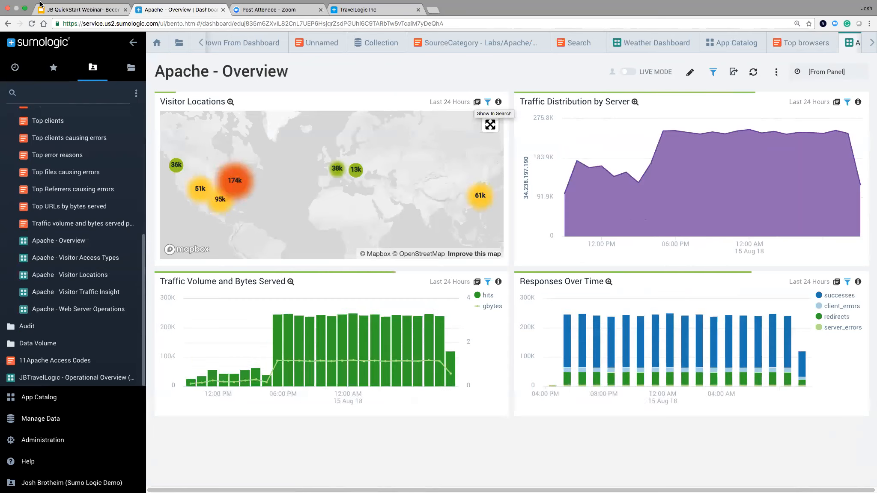
- Switch to the webinar deck in Google Slides and go through the Hands-on Lab slide to the Query Syntax slide
{"action": "left_click", "coordinate": [74, 10]}
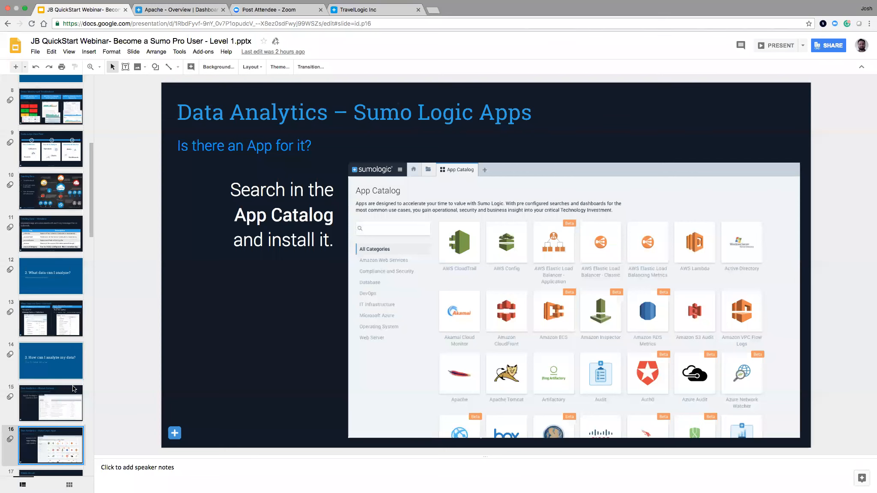
{"action": "left_click", "coordinate": [63, 361]}
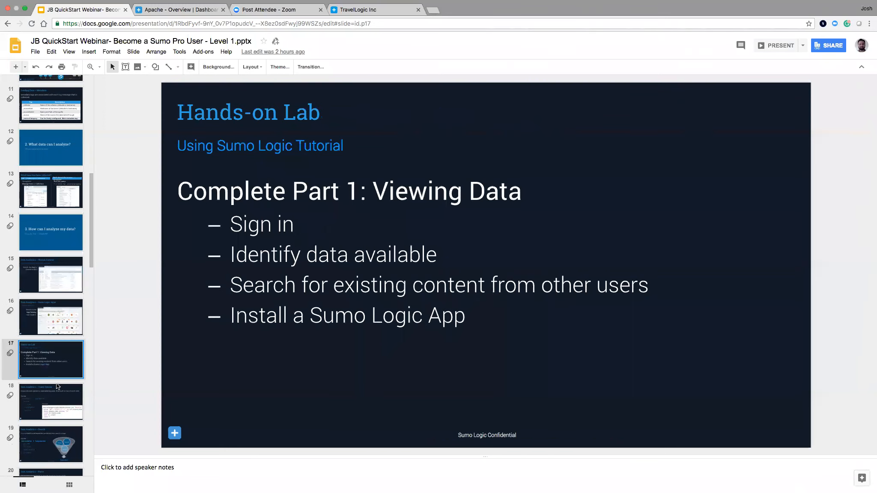
{"action": "left_click", "coordinate": [57, 392]}
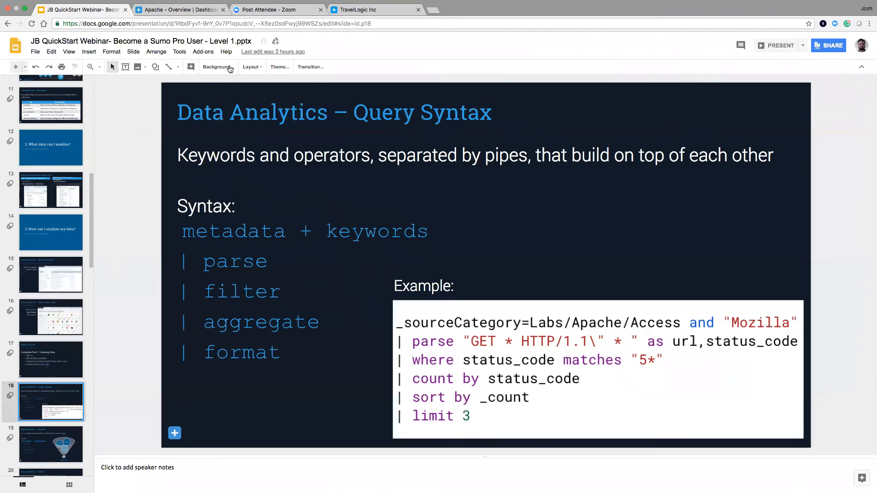
- Switch back to Sumo Logic and open a new, empty log search
{"action": "left_click", "coordinate": [187, 12]}
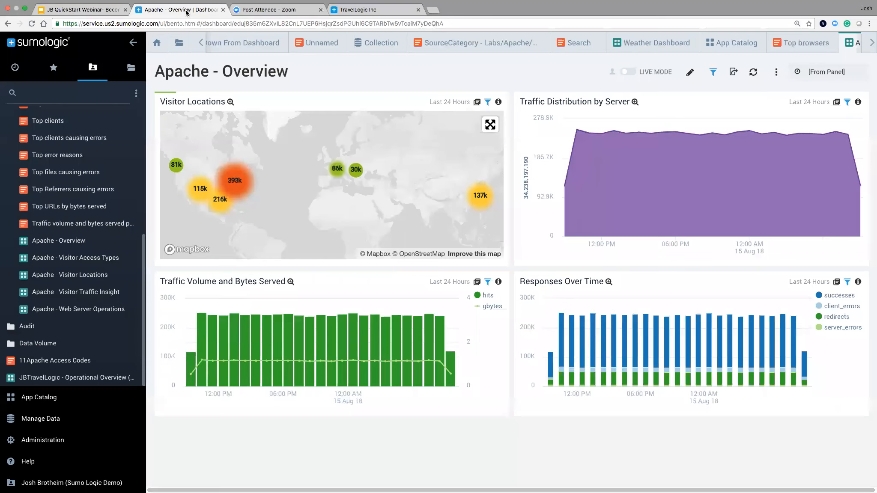
{"action": "left_click", "coordinate": [870, 48]}
{"action": "left_click", "coordinate": [850, 43]}
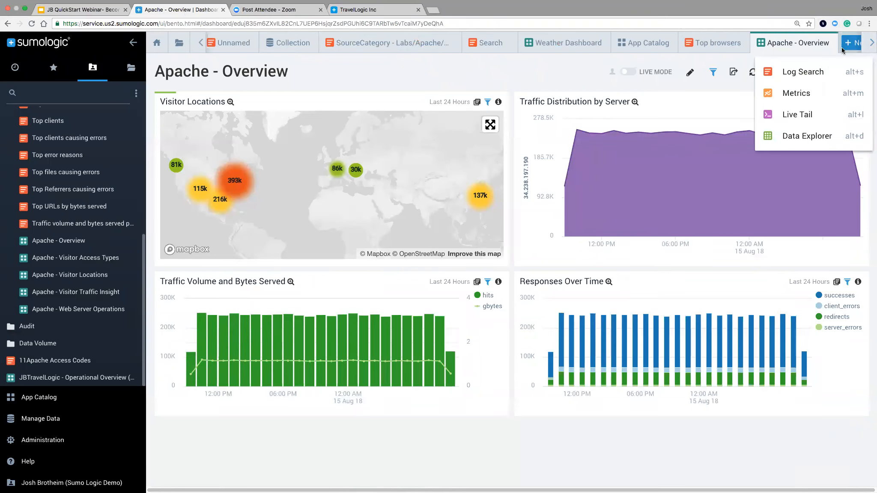
{"action": "left_click", "coordinate": [809, 71]}
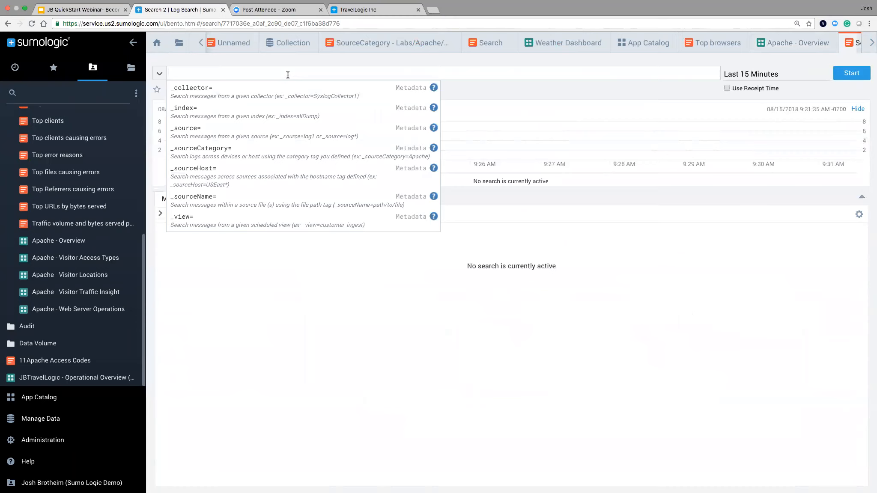
- Run a log search for the keyword mozilla and inspect the message histogram and its status line
{"action": "type", "text": "mozilla"}
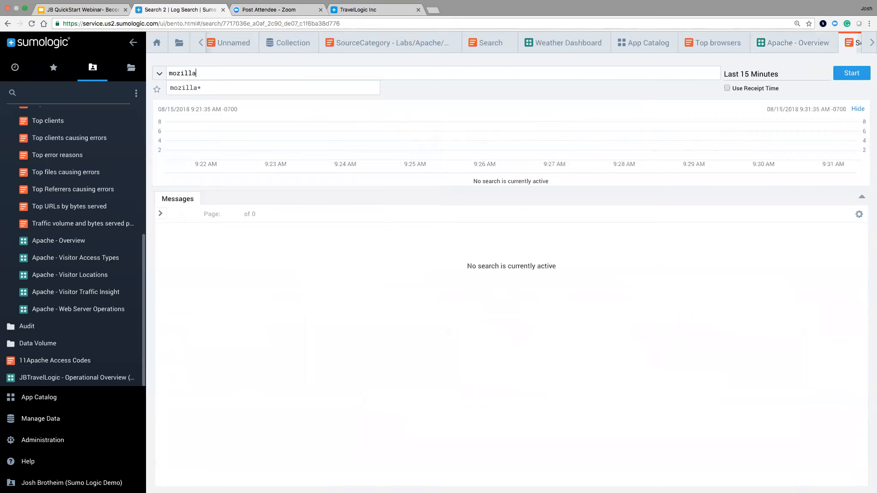
{"action": "key", "text": "Return"}
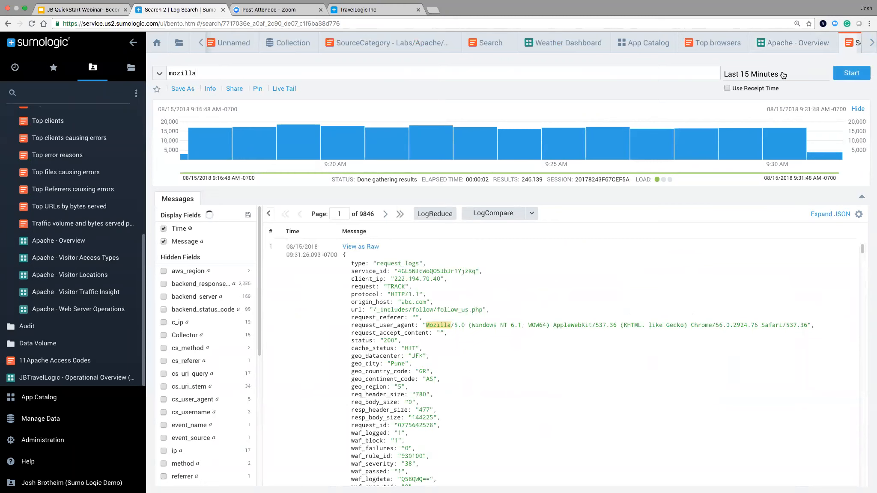
{"action": "mouse_move", "coordinate": [782, 74]}
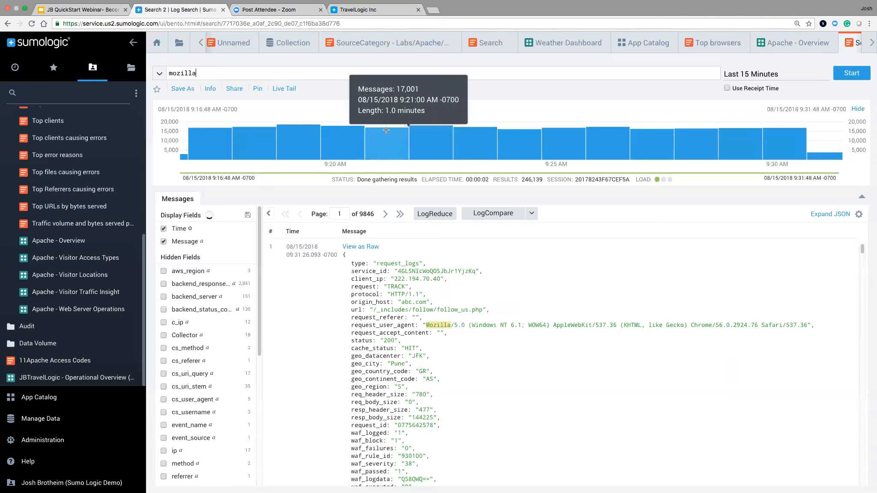
{"action": "mouse_move", "coordinate": [191, 157]}
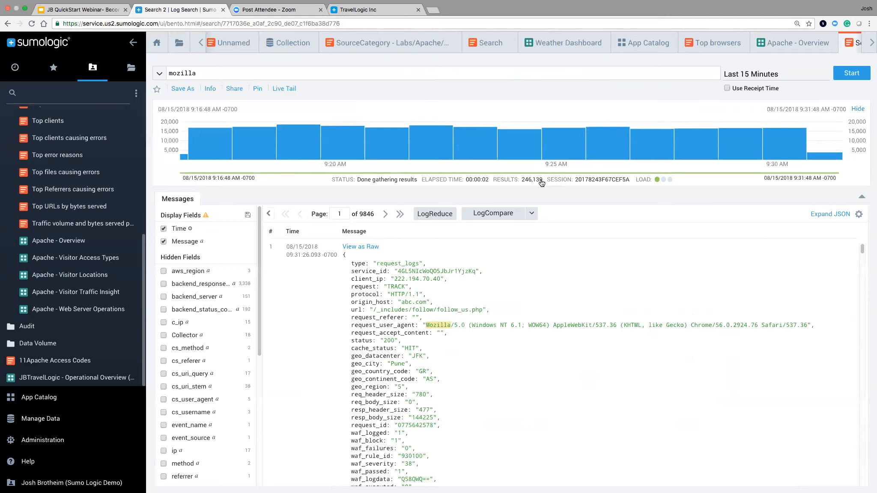
{"action": "mouse_move", "coordinate": [554, 148]}
- Examine the returned messages and their fields, highlighting the request_user_agent value that contains Mozilla
{"action": "scroll", "coordinate": [460, 301], "scroll_direction": "down", "scroll_amount": 3}
{"action": "scroll", "coordinate": [460, 302], "scroll_direction": "down", "scroll_amount": 5}
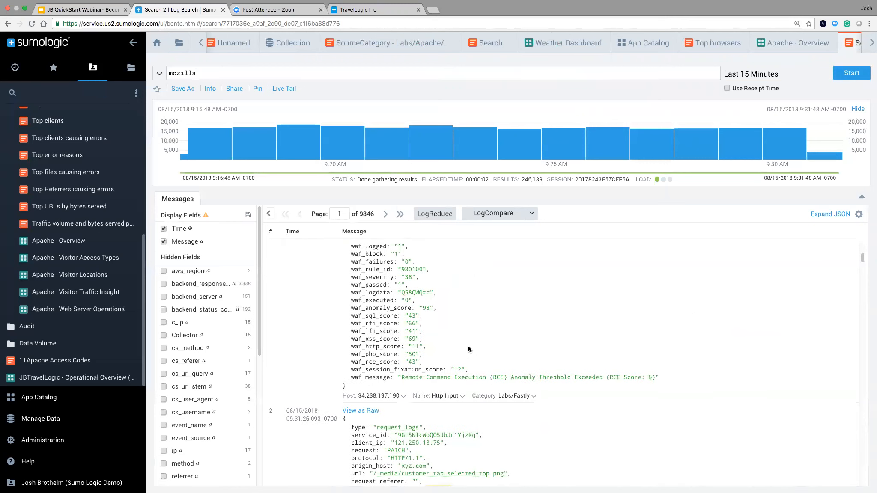
{"action": "scroll", "coordinate": [468, 346], "scroll_direction": "up", "scroll_amount": 8}
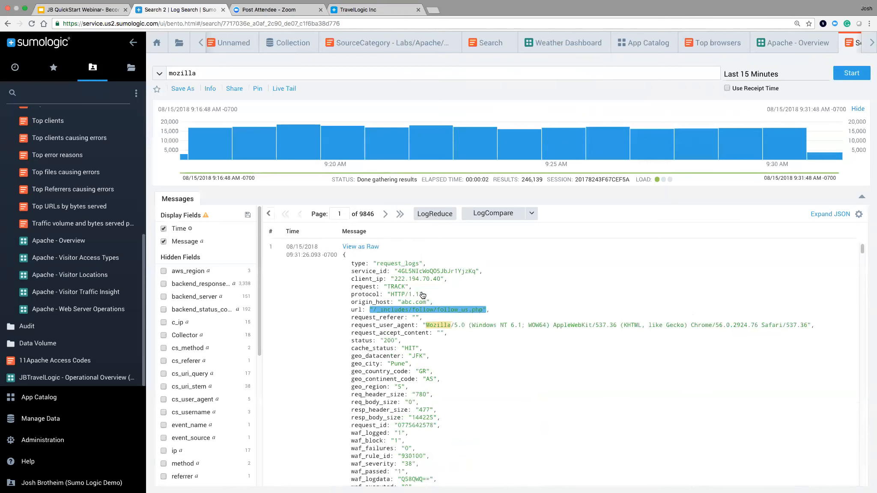
{"action": "scroll", "coordinate": [461, 296], "scroll_direction": "down", "scroll_amount": 10}
{"action": "scroll", "coordinate": [670, 324], "scroll_direction": "up", "scroll_amount": 1}
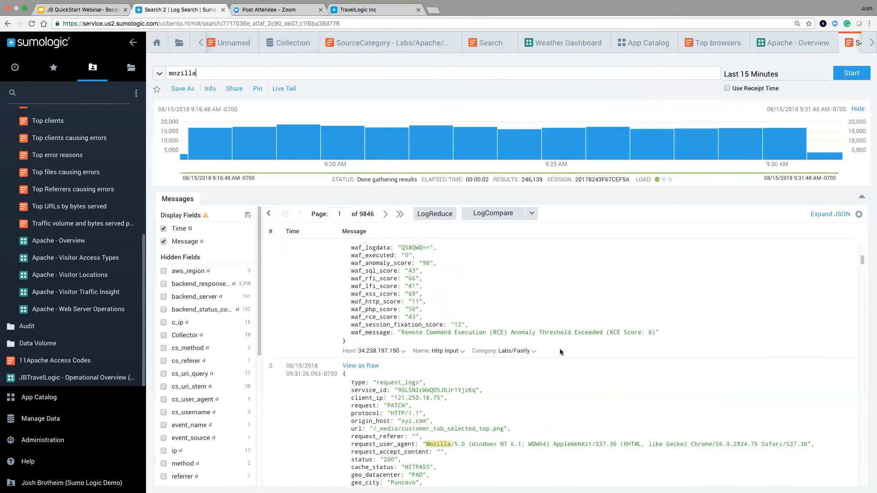
{"action": "scroll", "coordinate": [560, 352], "scroll_direction": "down", "scroll_amount": 15}
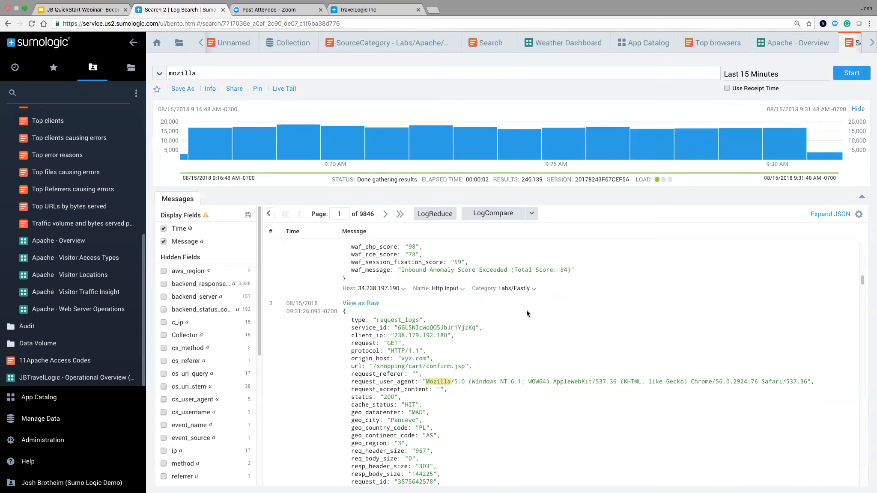
{"action": "scroll", "coordinate": [527, 313], "scroll_direction": "up", "scroll_amount": 15}
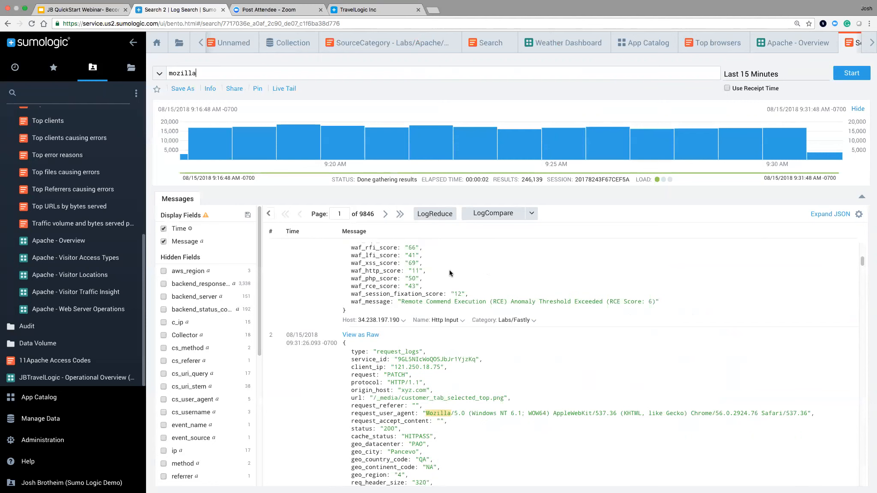
{"action": "double_click", "coordinate": [426, 302]}
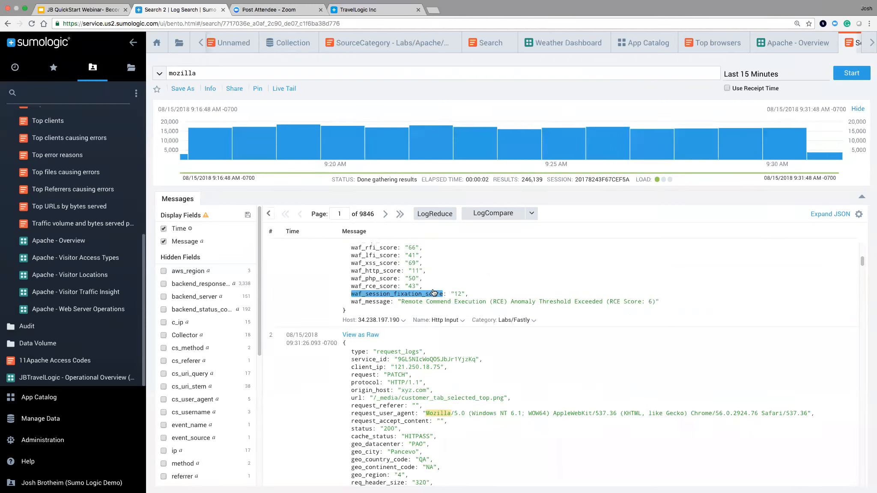
{"action": "double_click", "coordinate": [374, 279]}
{"action": "left_click", "coordinate": [302, 342]}
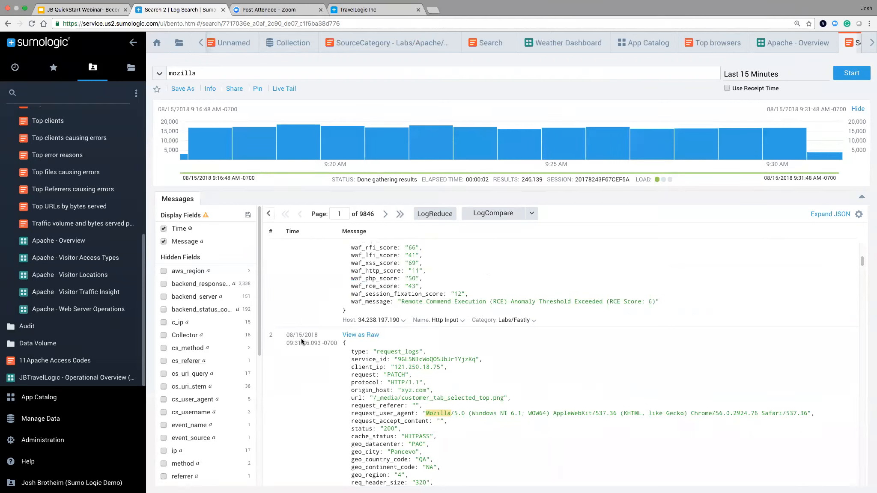
{"action": "double_click", "coordinate": [445, 417]}
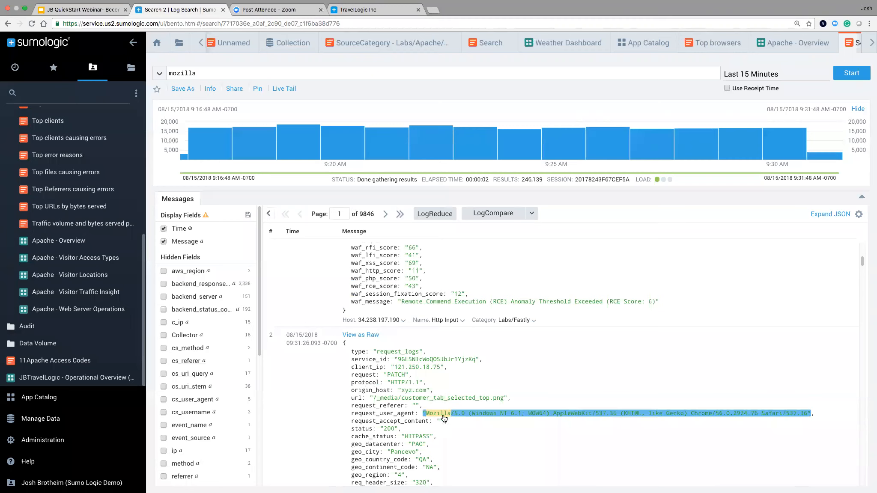
{"action": "left_click", "coordinate": [445, 416]}
{"action": "double_click", "coordinate": [446, 415]}
{"action": "left_click", "coordinate": [445, 415]}
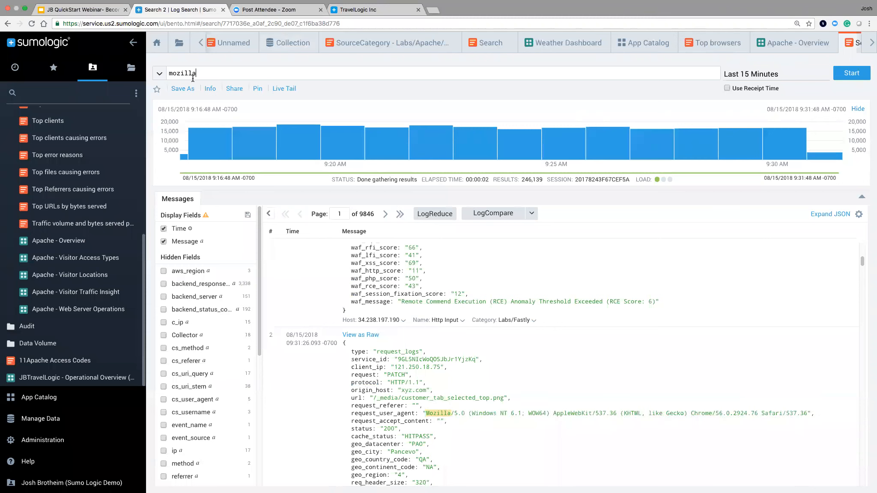
{"action": "double_click", "coordinate": [436, 415]}
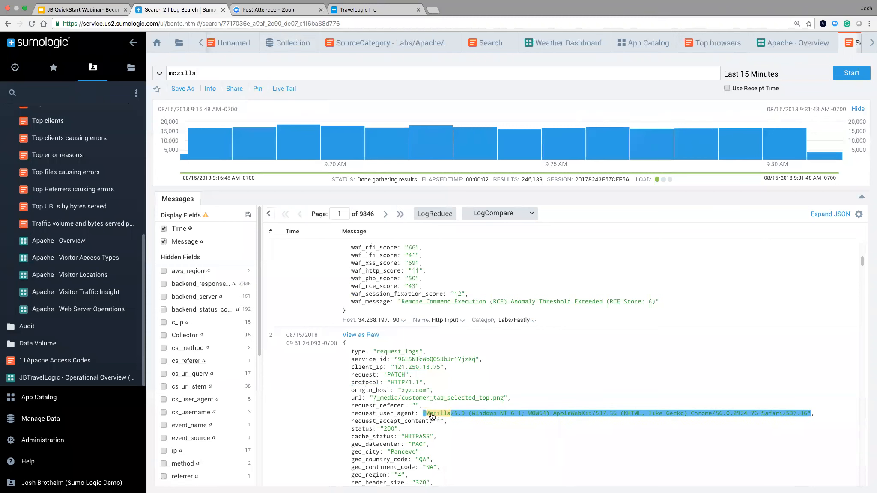
{"action": "left_click", "coordinate": [432, 416]}
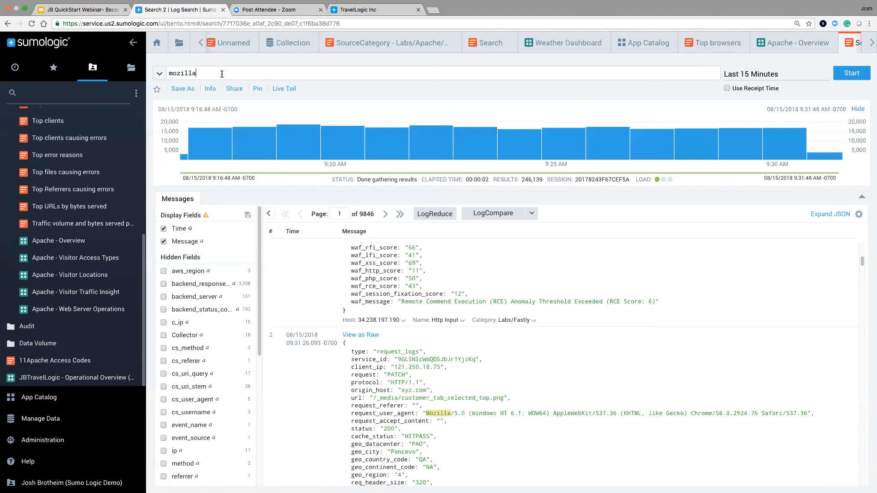
- Restrict the mozilla search to _sourceCategory=Labs/Apache/Access by adding it in front of the keyword, and run it
{"action": "left_click", "coordinate": [169, 73]}
{"action": "type", "text": "_source"}
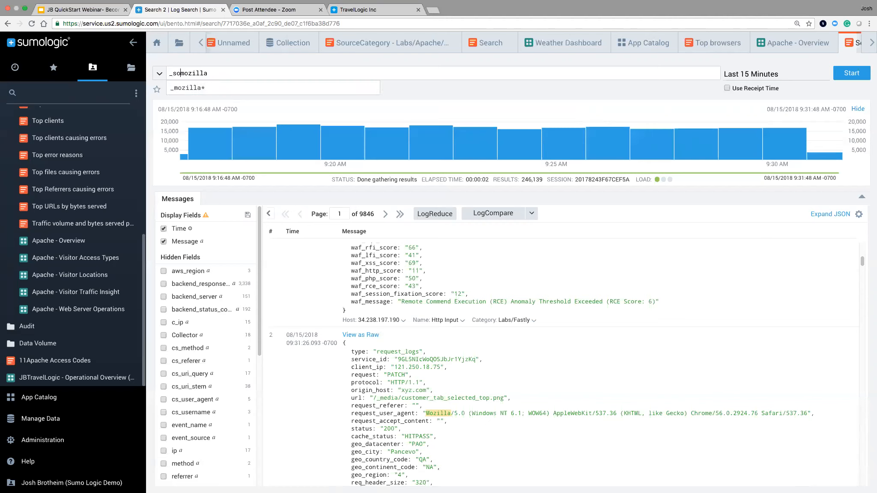
{"action": "type", "text": "Ca"}
{"action": "type", "text": "tegory"}
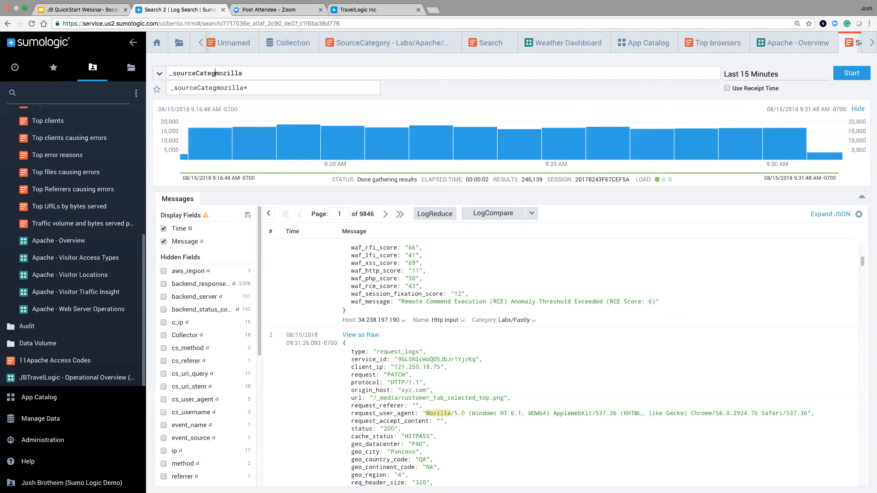
{"action": "type", "text": "=Lab"}
{"action": "type", "text": "s/Apache"}
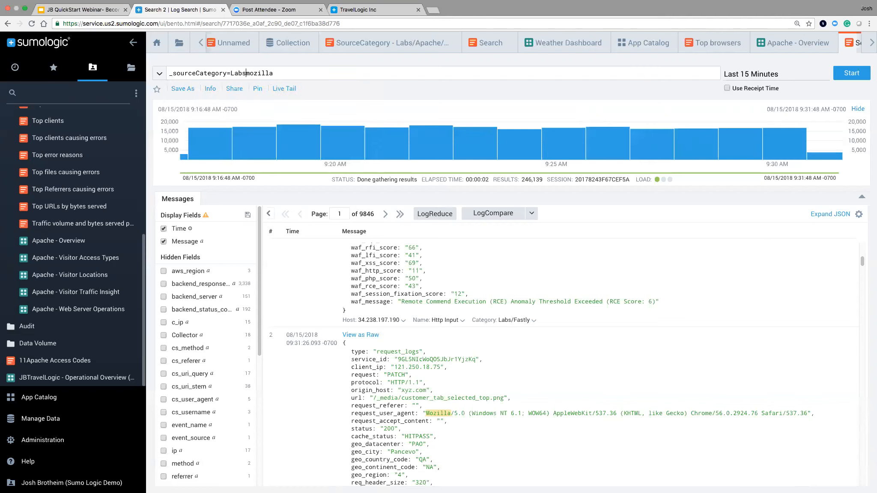
{"action": "type", "text": "/Access"}
{"action": "key", "text": "Return"}
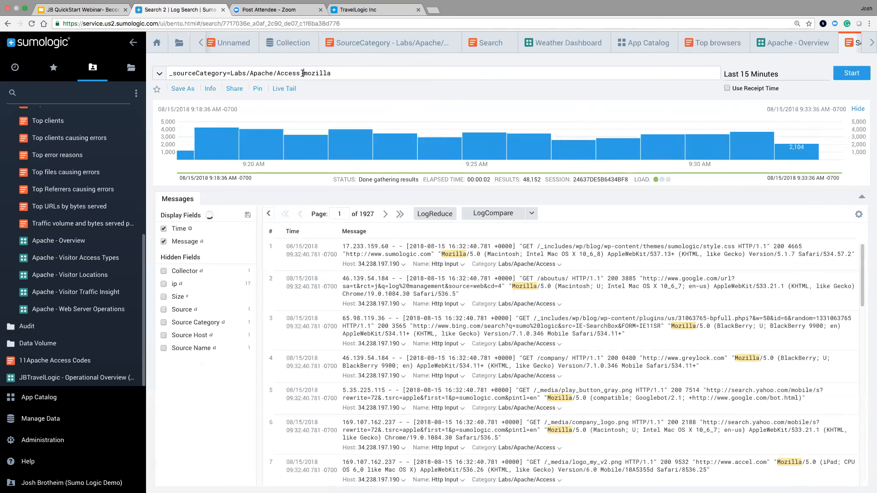
- Try an explicit AND between the source category and mozilla in the query, and remove it again
{"action": "type", "text": "AND"}
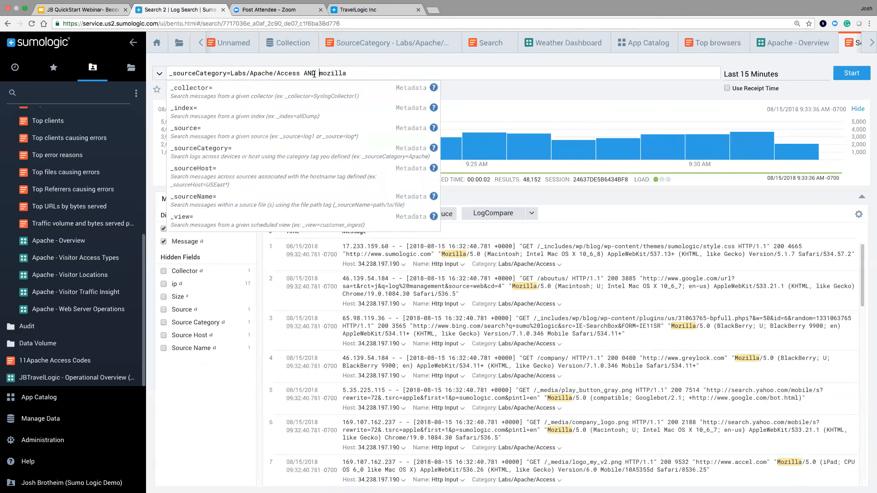
{"action": "key", "text": "Escape"}
{"action": "key", "text": "BackSpace"}
{"action": "key", "text": "BackSpace"}
{"action": "key", "text": "BackSpace"}
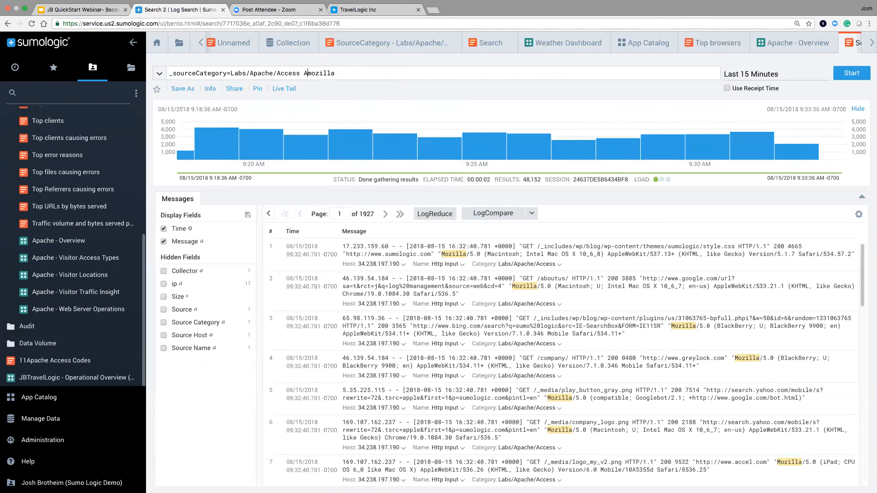
{"action": "key", "text": "BackSpace"}
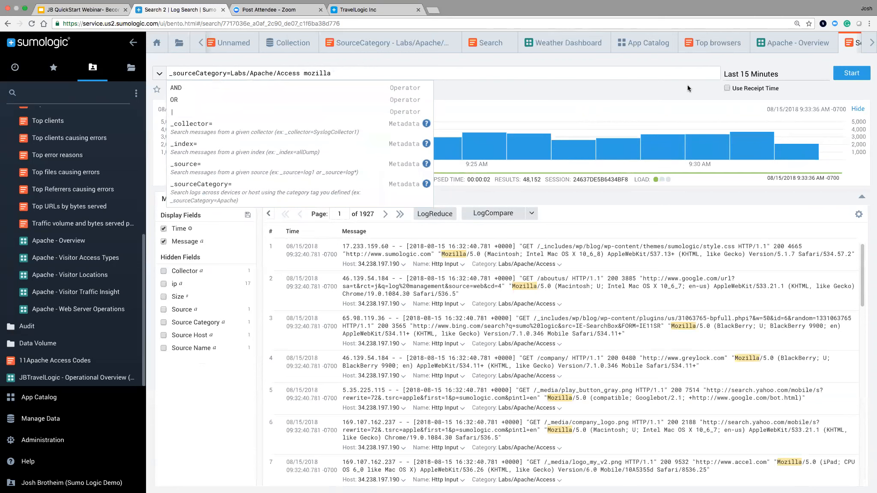
{"action": "left_click", "coordinate": [799, 60]}
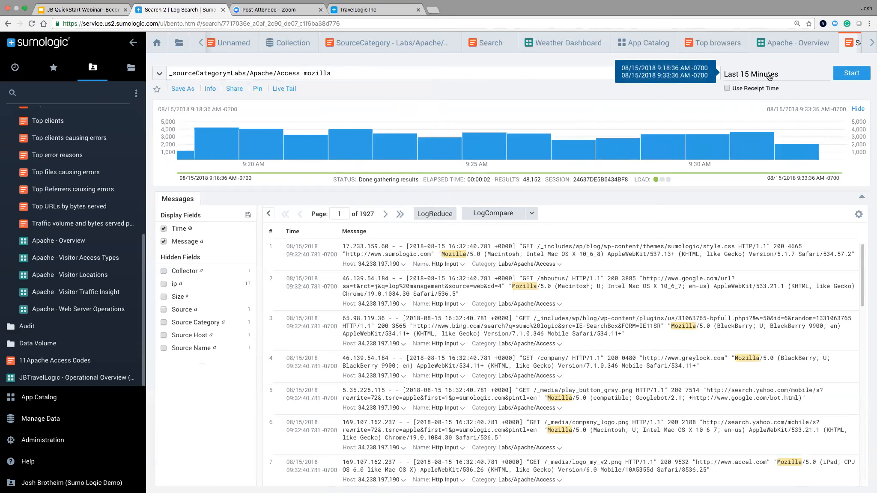
- Set the search time range to the relative Last 3 Hours option and replace it with Last 3 Days
{"action": "left_click", "coordinate": [770, 76]}
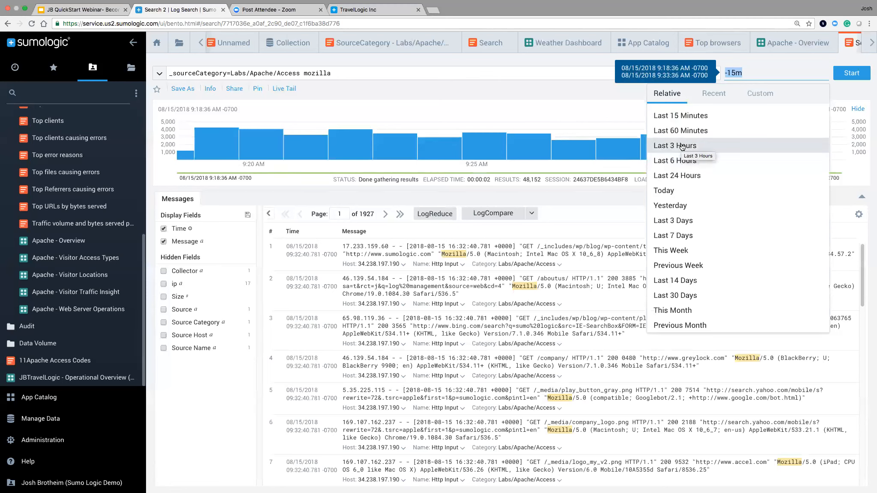
{"action": "left_click", "coordinate": [669, 146]}
{"action": "left_click", "coordinate": [736, 81]}
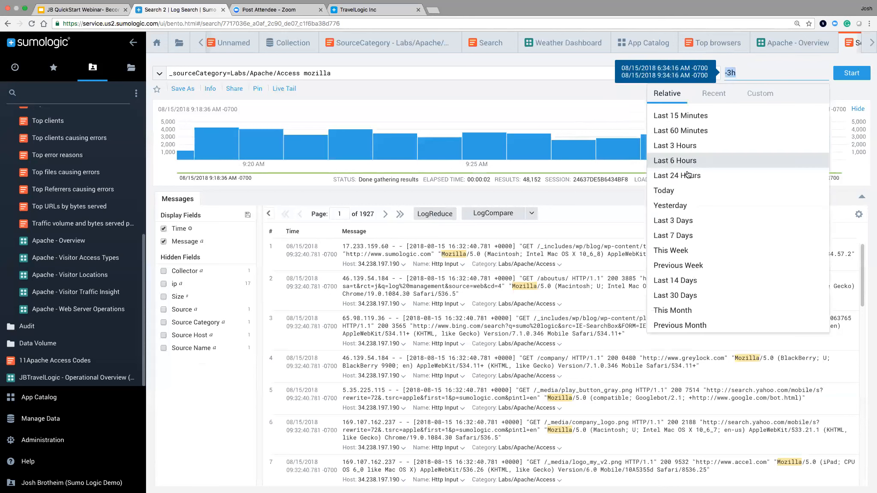
{"action": "left_click", "coordinate": [679, 222]}
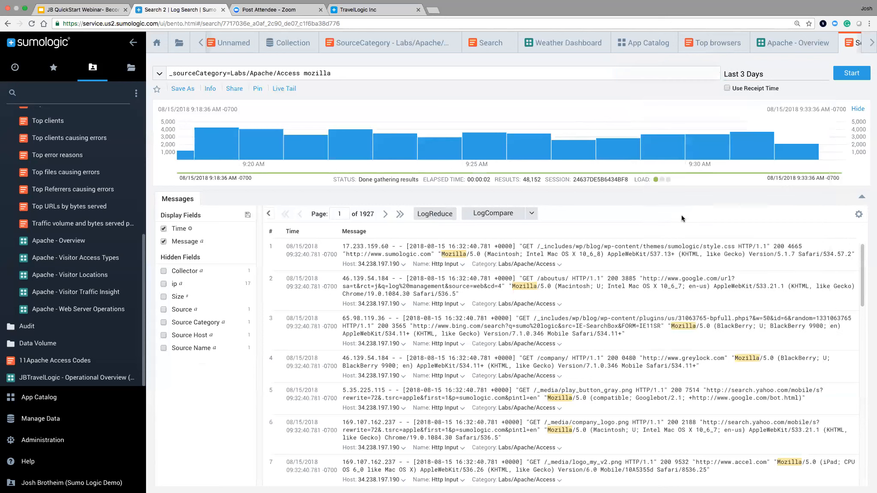
- Try a custom time range from 08/07/2018 12:00:00 AM to 08/15/2018 with the end time at 4:30:00 AM
{"action": "left_click", "coordinate": [773, 75]}
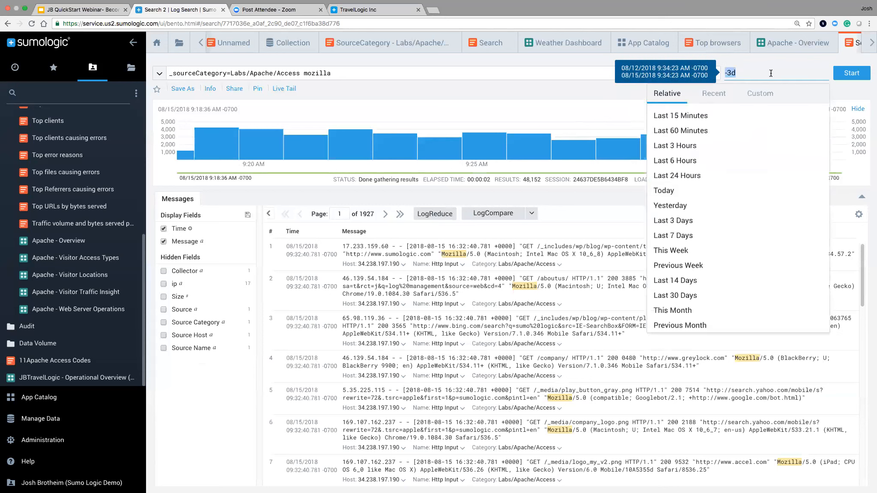
{"action": "left_click", "coordinate": [757, 95]}
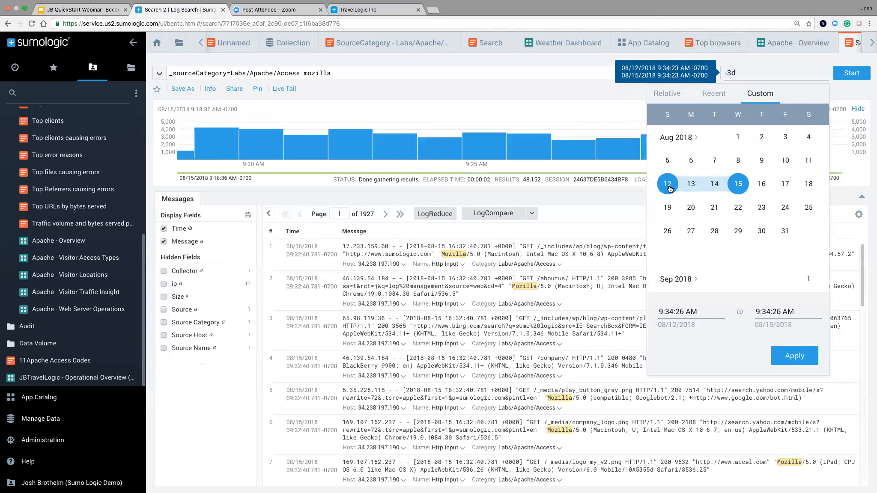
{"action": "left_click", "coordinate": [716, 161]}
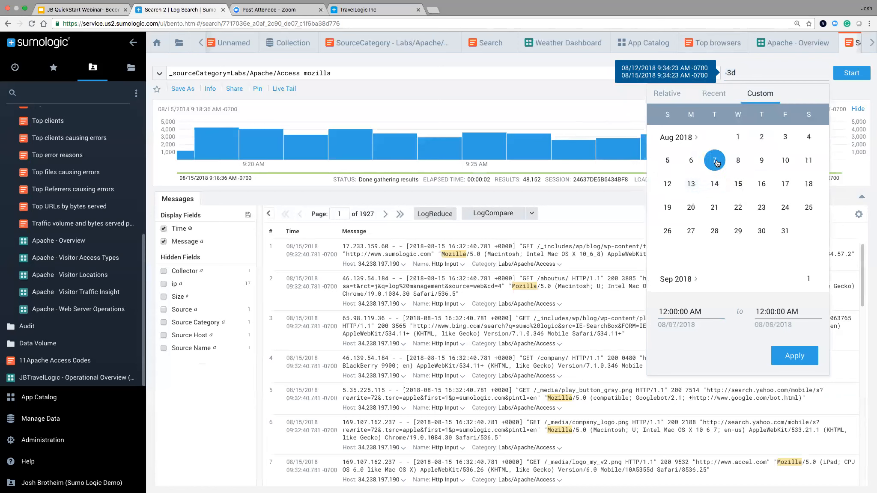
{"action": "left_click", "coordinate": [765, 312]}
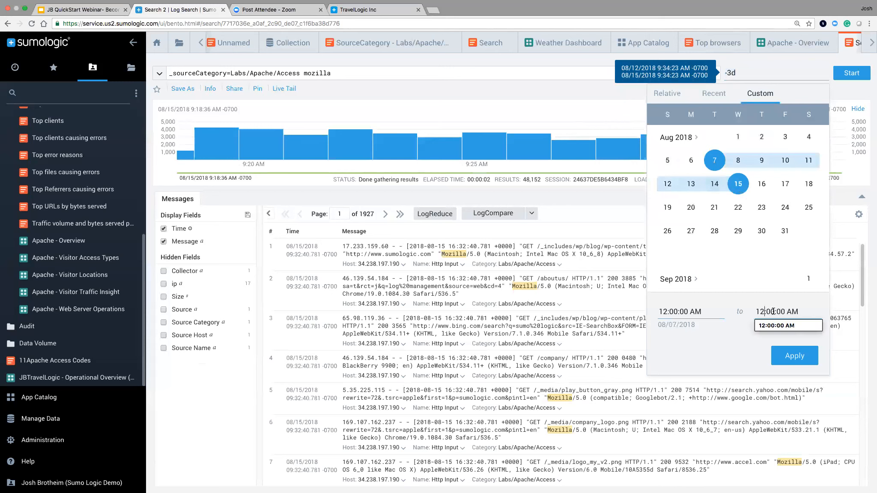
{"action": "key", "text": "BackSpace"}
{"action": "key", "text": "BackSpace"}
{"action": "type", "text": "4"}
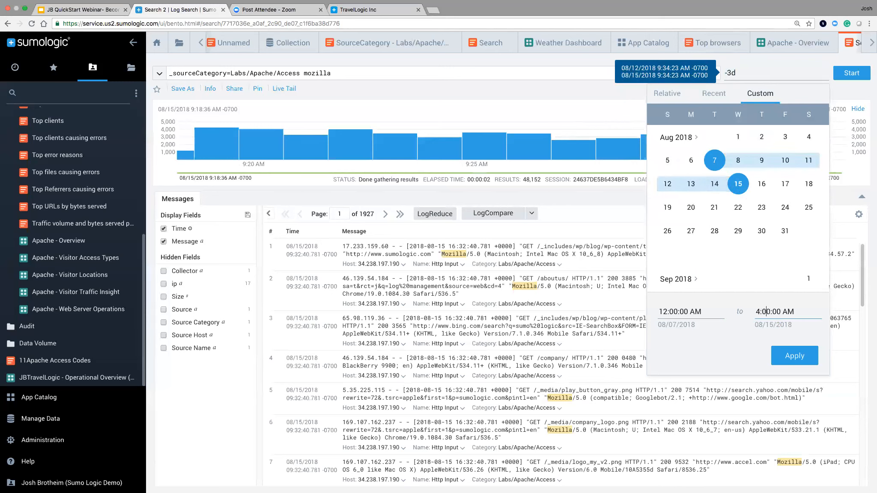
{"action": "key", "text": "BackSpace"}
{"action": "type", "text": "3"}
- Clear the time range expression and enter -15m as the relative range
{"action": "key", "text": "BackSpace"}
{"action": "key", "text": "BackSpace"}
{"action": "key", "text": "BackSpace"}
{"action": "left_click", "coordinate": [738, 73]}
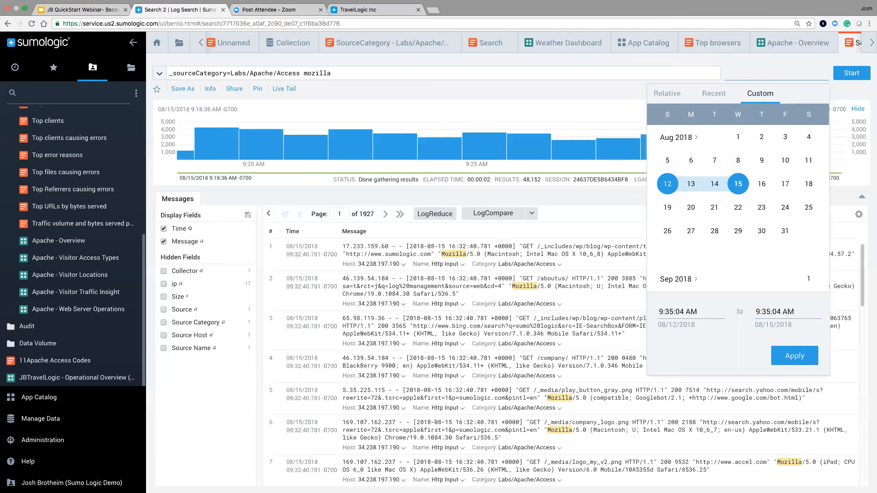
{"action": "type", "text": "-15m"}
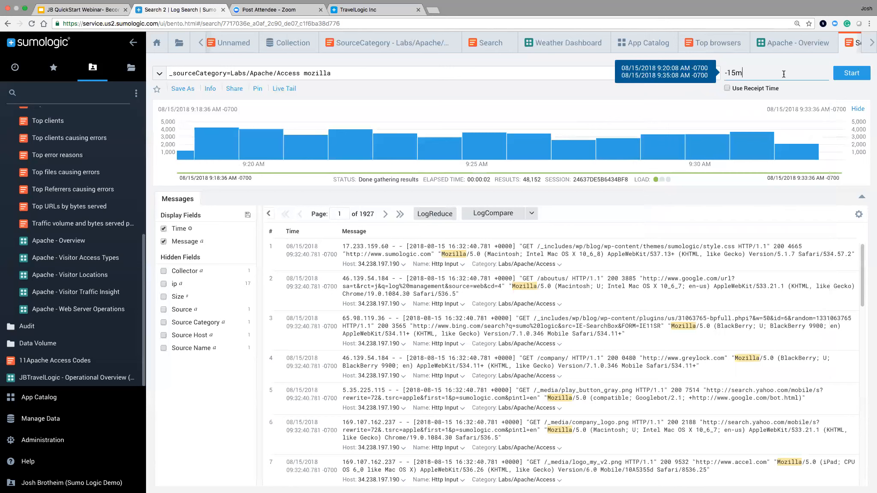
- Set the search time range to the last 27 minutes with the expression -27m
{"action": "key", "text": "BackSpace"}
{"action": "key", "text": "BackSpace"}
{"action": "key", "text": "BackSpace"}
{"action": "key", "text": "BackSpace"}
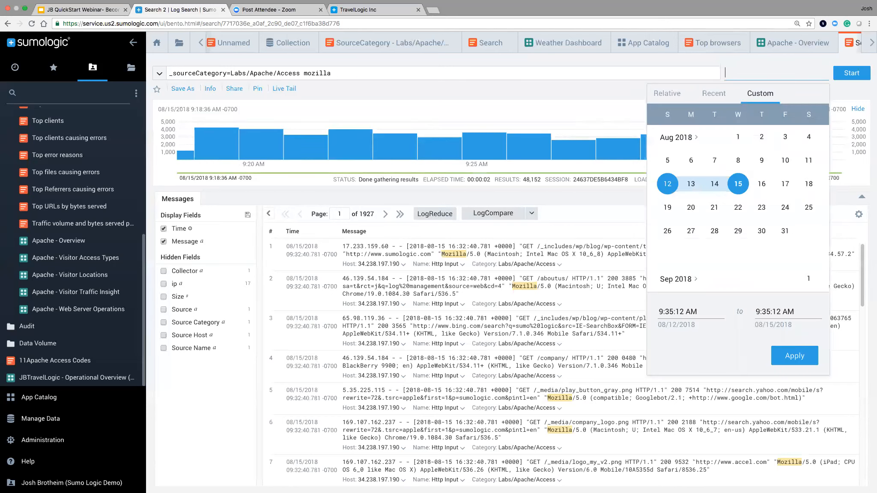
{"action": "type", "text": "-27m"}
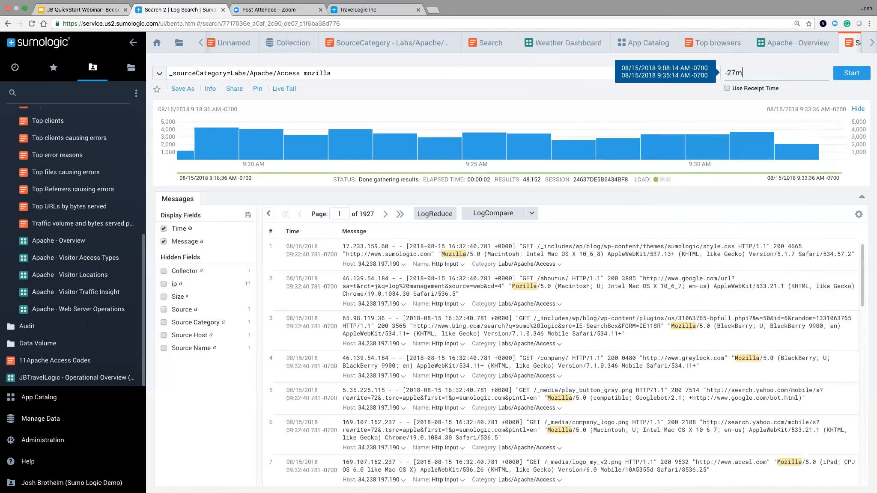
- Replace the search time range expression with -2d for the last two days
{"action": "key", "text": "BackSpace"}
{"action": "key", "text": "BackSpace"}
{"action": "key", "text": "BackSpace"}
{"action": "key", "text": "BackSpace"}
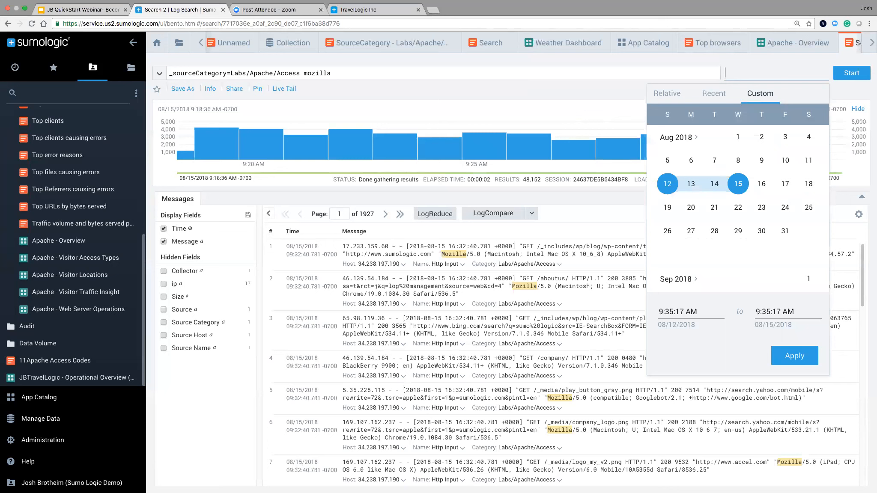
{"action": "type", "text": "-2d"}
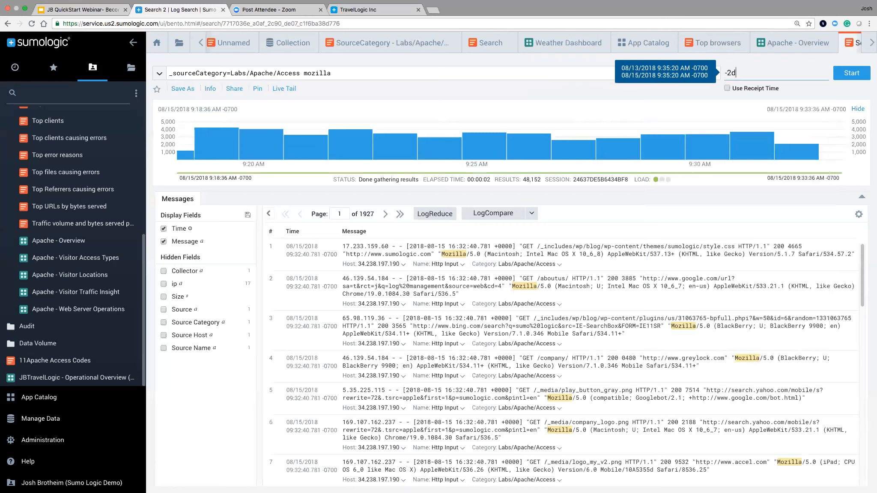
- Change the time range expression to -28m -16m to cover a relative window with an earlier end time
{"action": "key", "text": "BackSpace"}
{"action": "key", "text": "BackSpace"}
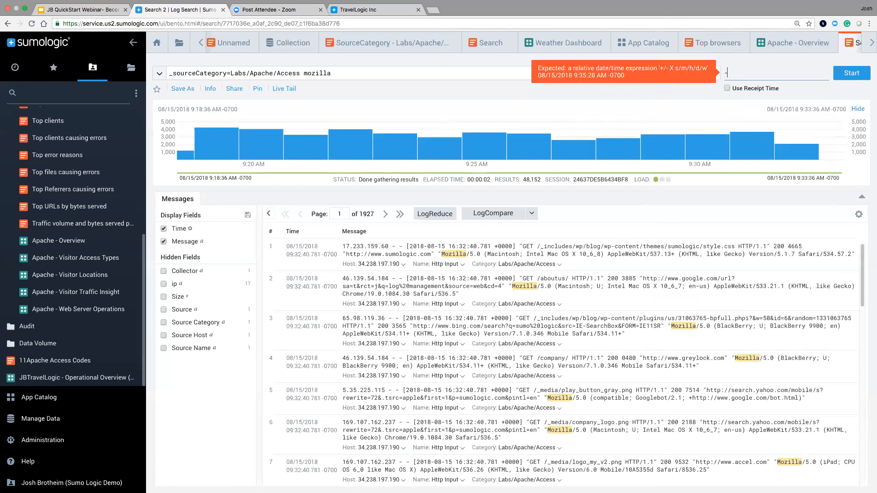
{"action": "type", "text": "28m -16m"}
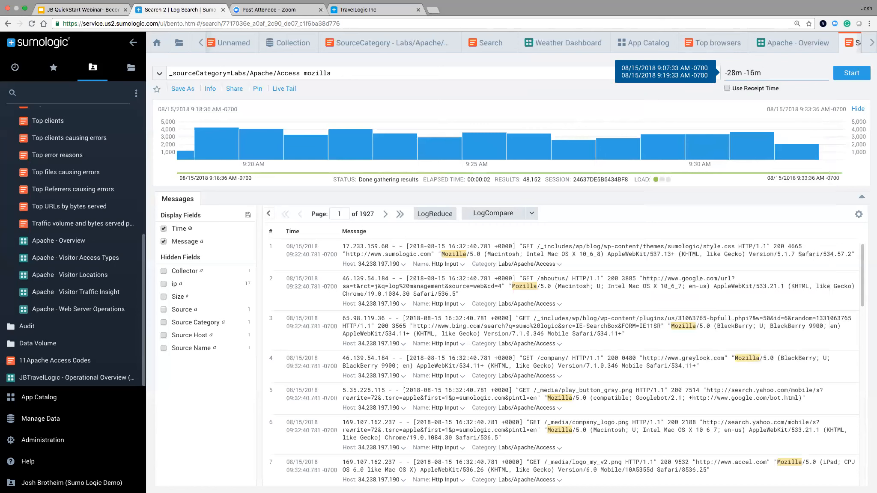
- Clear the time range expression, choose the relative Last 15 Minutes option and look over the other relative presets
{"action": "key", "text": "BackSpace"}
{"action": "key", "text": "BackSpace"}
{"action": "key", "text": "BackSpace"}
{"action": "key", "text": "BackSpace"}
{"action": "key", "text": "BackSpace"}
{"action": "key", "text": "BackSpace"}
{"action": "key", "text": "BackSpace"}
{"action": "key", "text": "BackSpace"}
{"action": "key", "text": "BackSpace"}
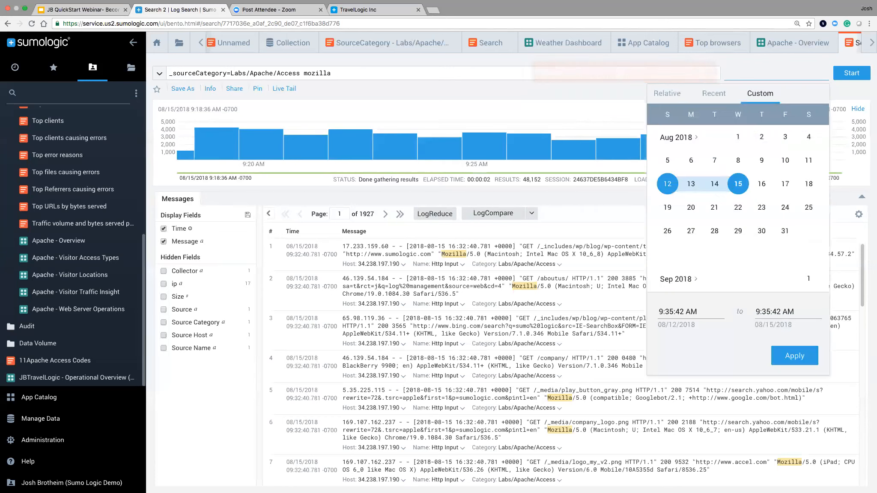
{"action": "left_click", "coordinate": [667, 93]}
{"action": "left_click", "coordinate": [669, 113]}
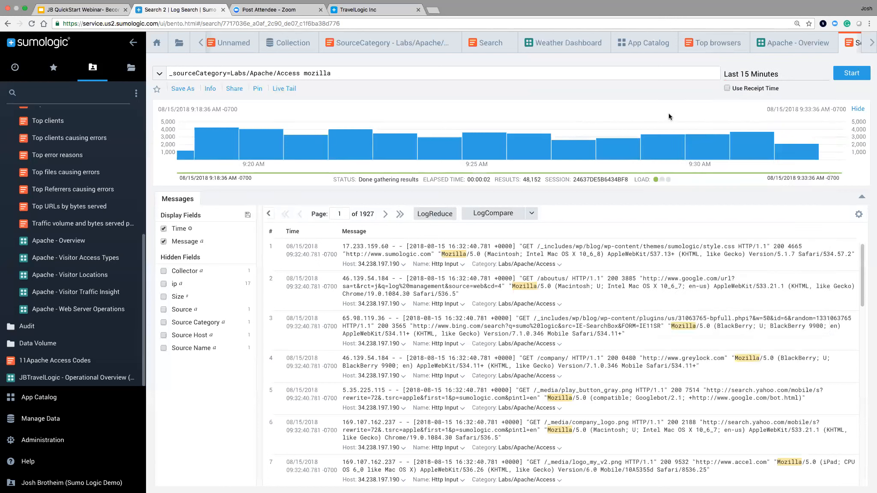
{"action": "left_click", "coordinate": [771, 76]}
{"action": "left_click", "coordinate": [741, 73]}
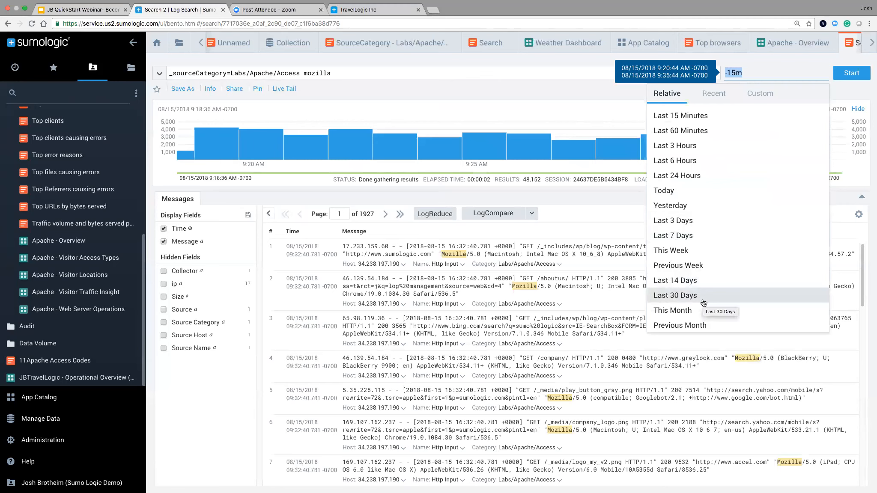
{"action": "left_click", "coordinate": [765, 58]}
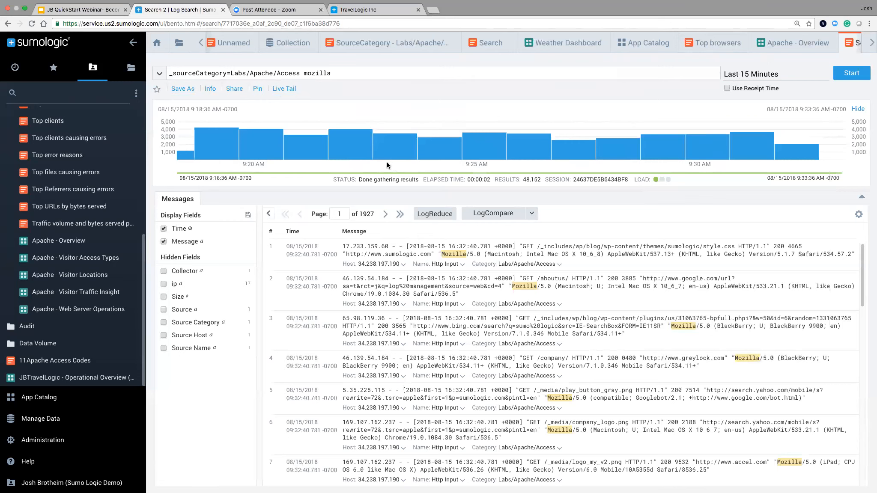
- Examine the parts of the first Apache log message: IP address, timestamp, status code, size and referrer
{"action": "mouse_move", "coordinate": [436, 148]}
{"action": "left_click_drag", "start_coordinate": [346, 248], "coordinate": [658, 244]}
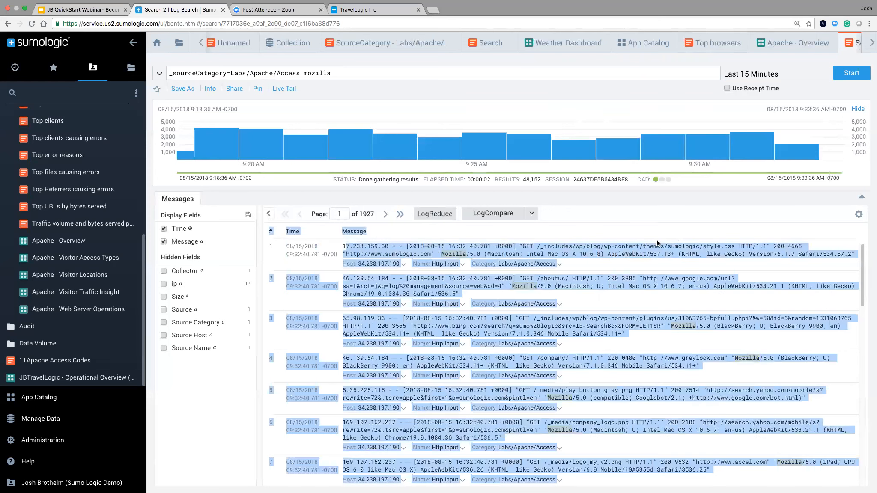
{"action": "left_click", "coordinate": [608, 249]}
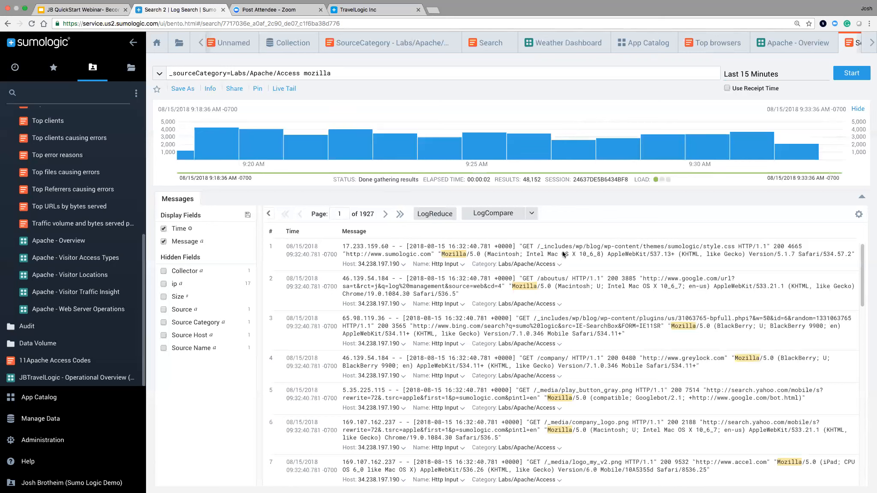
{"action": "left_click_drag", "start_coordinate": [389, 248], "coordinate": [345, 247]}
{"action": "left_click", "coordinate": [403, 250]}
{"action": "left_click_drag", "start_coordinate": [414, 249], "coordinate": [493, 248]}
{"action": "left_click", "coordinate": [630, 254]}
{"action": "left_click_drag", "start_coordinate": [785, 247], "coordinate": [774, 247]}
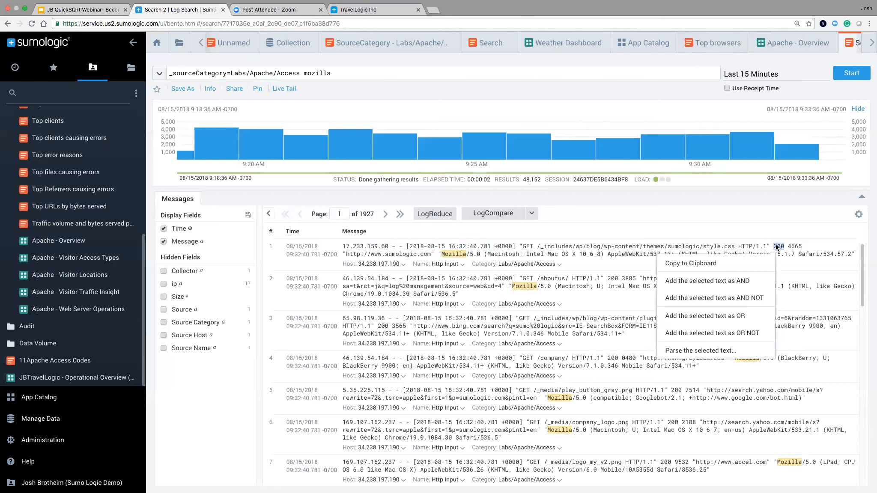
{"action": "left_click", "coordinate": [777, 248]}
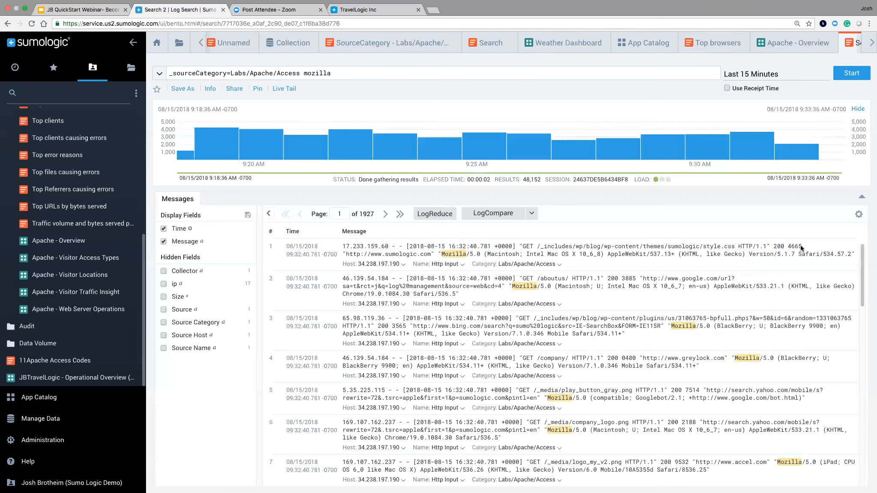
{"action": "left_click_drag", "start_coordinate": [803, 249], "coordinate": [788, 249]}
{"action": "left_click_drag", "start_coordinate": [434, 256], "coordinate": [387, 255]}
{"action": "left_click", "coordinate": [556, 255]}
- Show the actions available for the selected status code 200 in the first message and dismiss them
{"action": "mouse_move", "coordinate": [309, 154]}
{"action": "left_click_drag", "start_coordinate": [785, 247], "coordinate": [774, 248]}
{"action": "right_click", "coordinate": [775, 249]}
{"action": "left_click", "coordinate": [780, 230]}
{"action": "right_click", "coordinate": [521, 247]}
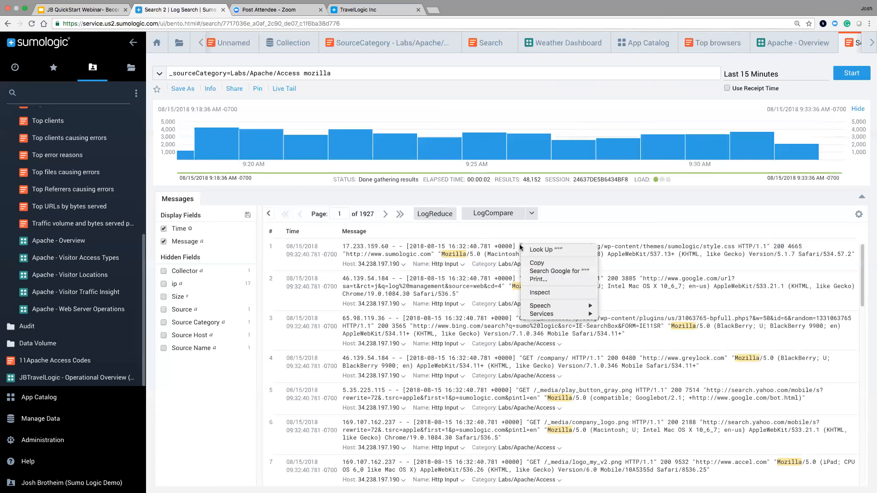
{"action": "left_click", "coordinate": [521, 241]}
{"action": "left_click", "coordinate": [520, 246]}
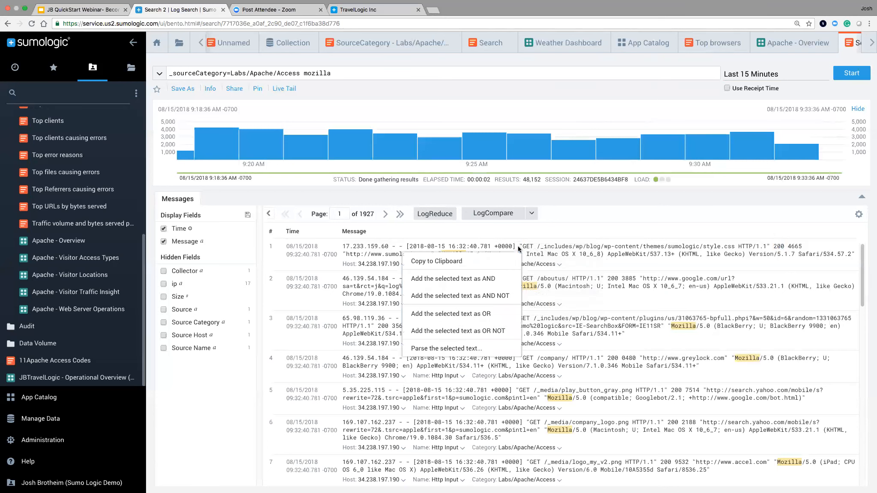
{"action": "left_click", "coordinate": [518, 249]}
{"action": "left_click_drag", "start_coordinate": [518, 249], "coordinate": [434, 256]}
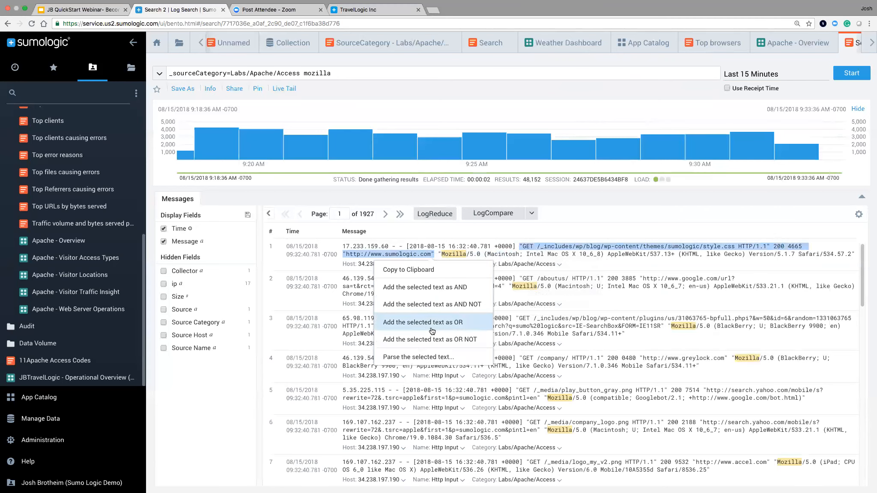
{"action": "left_click", "coordinate": [423, 358]}
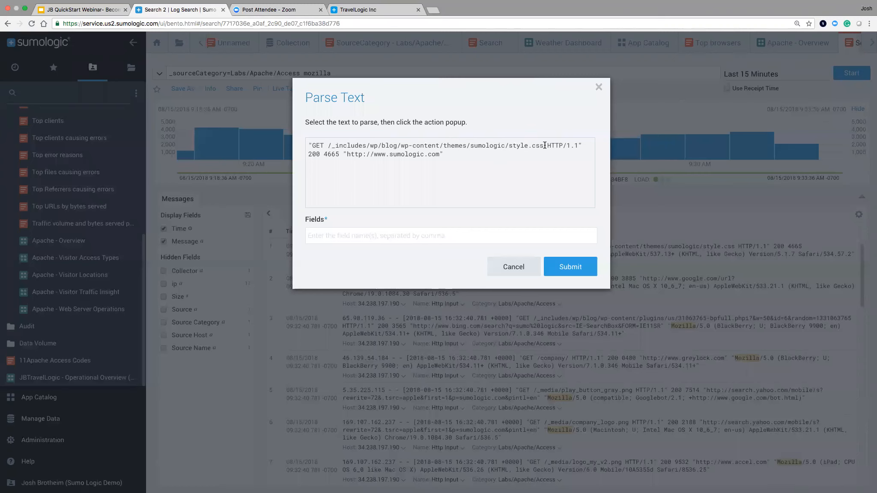
- Extract the path /_includes/wp/blog/wp-content/themes/sumologic/style.css from the parse text and name its field url
{"action": "left_click_drag", "start_coordinate": [543, 146], "coordinate": [327, 146]}
{"action": "left_click", "coordinate": [363, 165]}
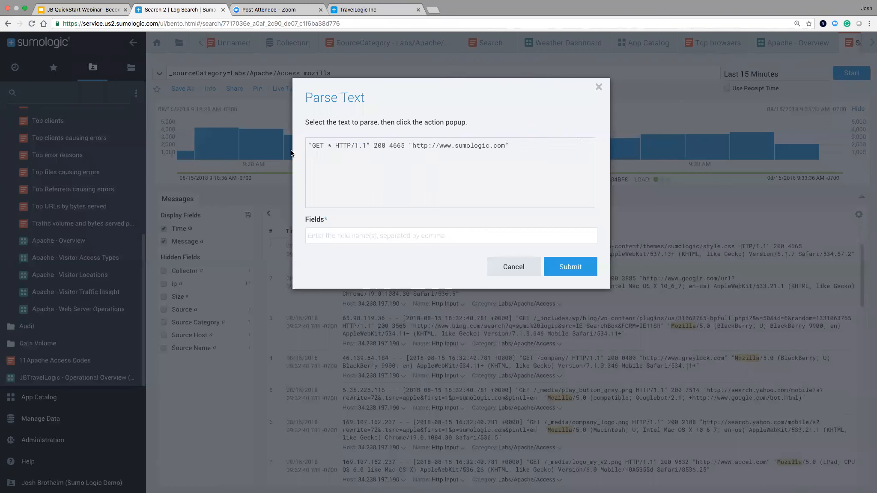
{"action": "left_click", "coordinate": [324, 233]}
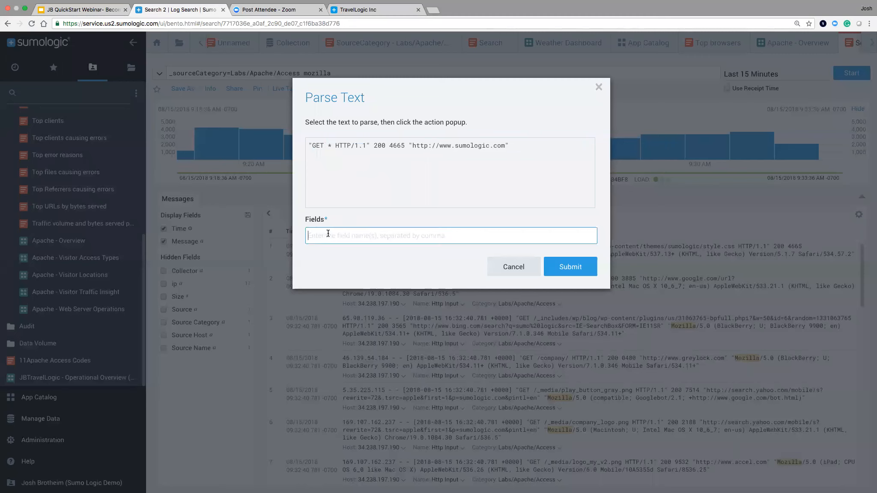
{"action": "type", "text": "url,"}
- Extract the value 200 from the parse text and add status_code as its field name
{"action": "left_click_drag", "start_coordinate": [387, 145], "coordinate": [374, 146]}
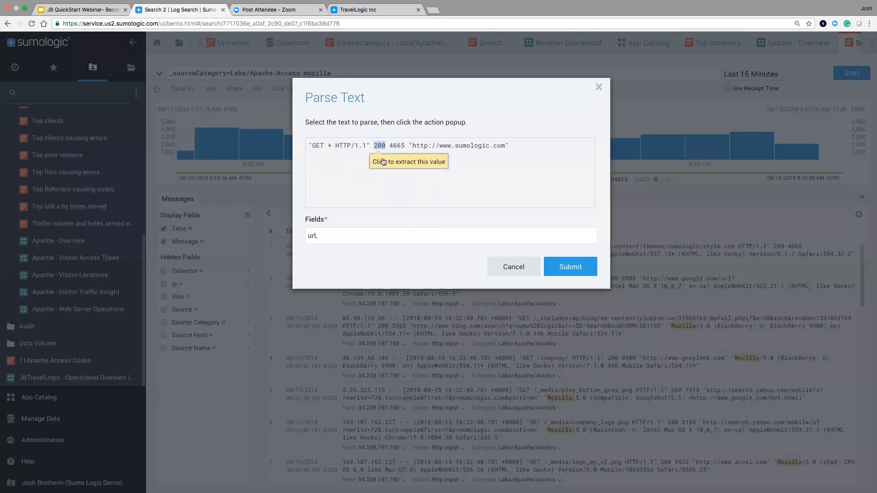
{"action": "left_click", "coordinate": [383, 162]}
{"action": "left_click", "coordinate": [360, 240]}
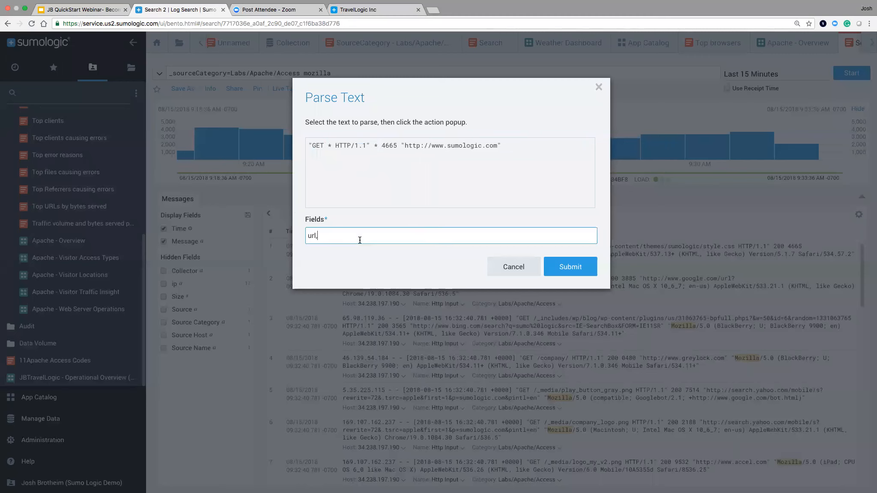
{"action": "type", "text": "status"}
{"action": "type", "text": "_code"}
- Extract the value 4665 from the parse text and add size as its field name
{"action": "left_click_drag", "start_coordinate": [400, 146], "coordinate": [381, 145]}
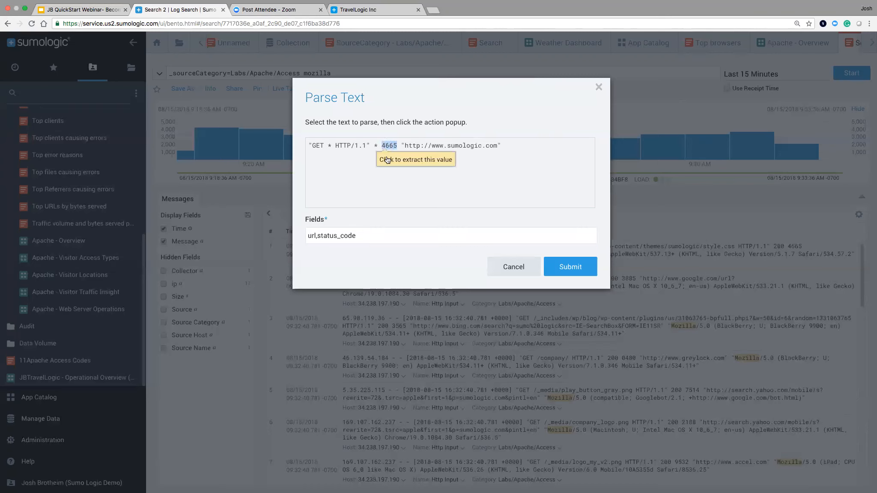
{"action": "left_click", "coordinate": [388, 159]}
{"action": "left_click", "coordinate": [361, 235]}
{"action": "type", "text": ",size"}
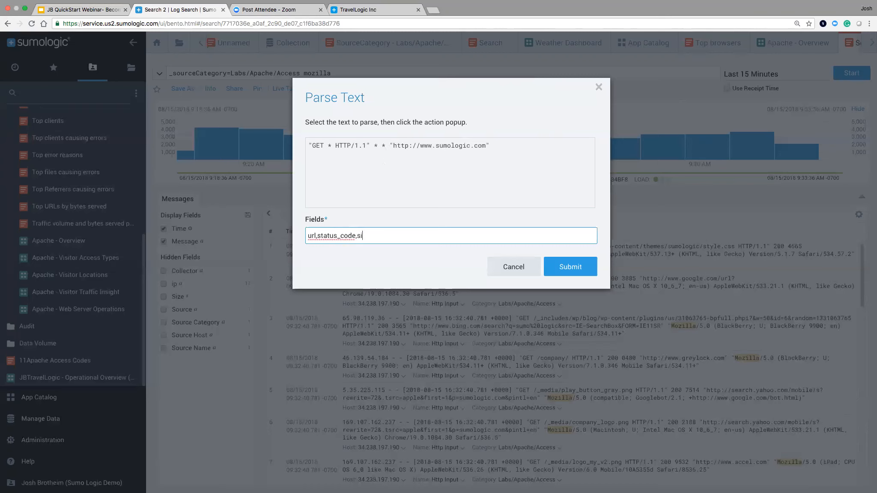
{"action": "left_click_drag", "start_coordinate": [393, 146], "coordinate": [485, 147]}
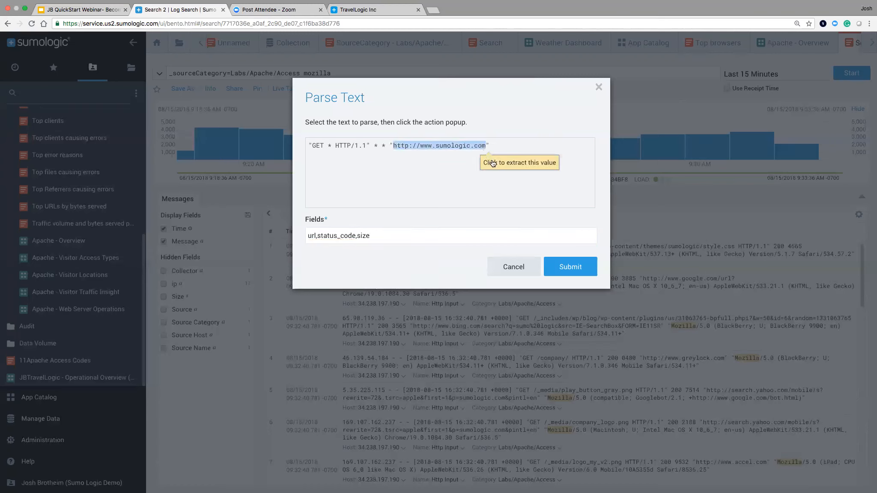
{"action": "left_click", "coordinate": [491, 162]}
{"action": "left_click", "coordinate": [436, 229]}
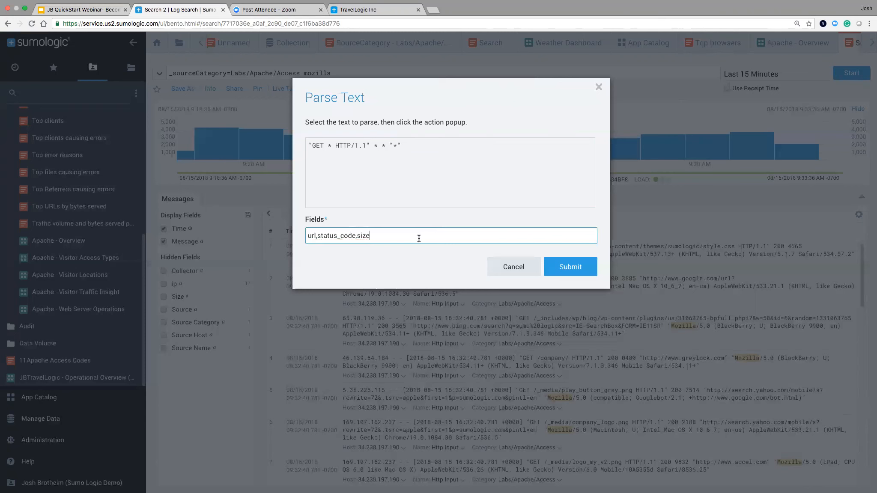
{"action": "type", "text": ",referrer"}
{"action": "left_click", "coordinate": [571, 266]}
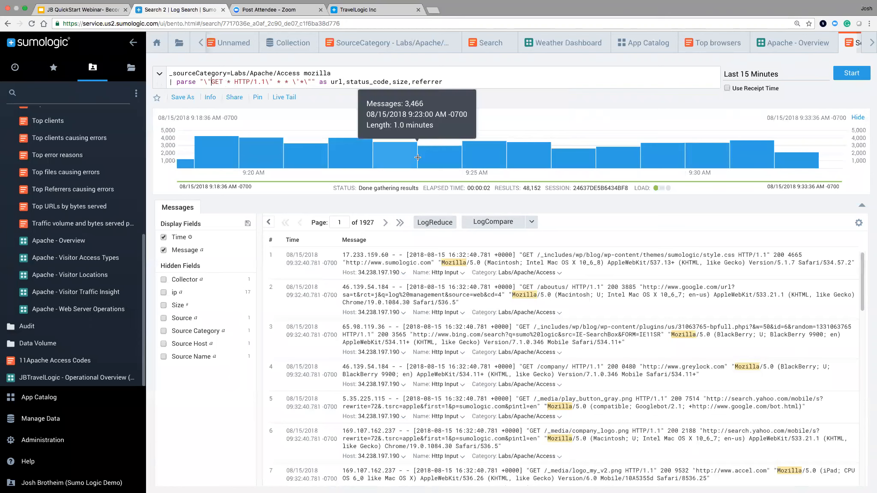
- Run the search with the parse line and examine the referrer, size, status_code and url columns and the first message's IP address
{"action": "left_click", "coordinate": [213, 82]}
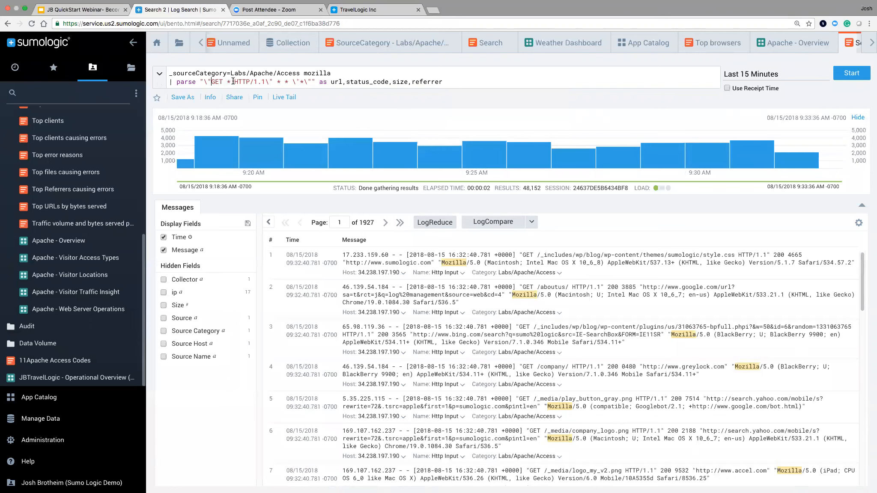
{"action": "key", "text": "Return"}
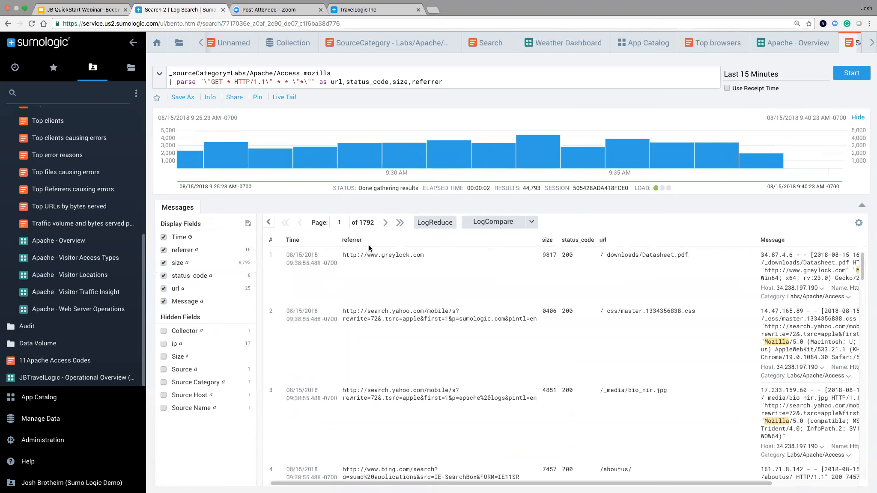
{"action": "left_click_drag", "start_coordinate": [367, 242], "coordinate": [348, 241]}
{"action": "left_click_drag", "start_coordinate": [570, 233], "coordinate": [604, 235]}
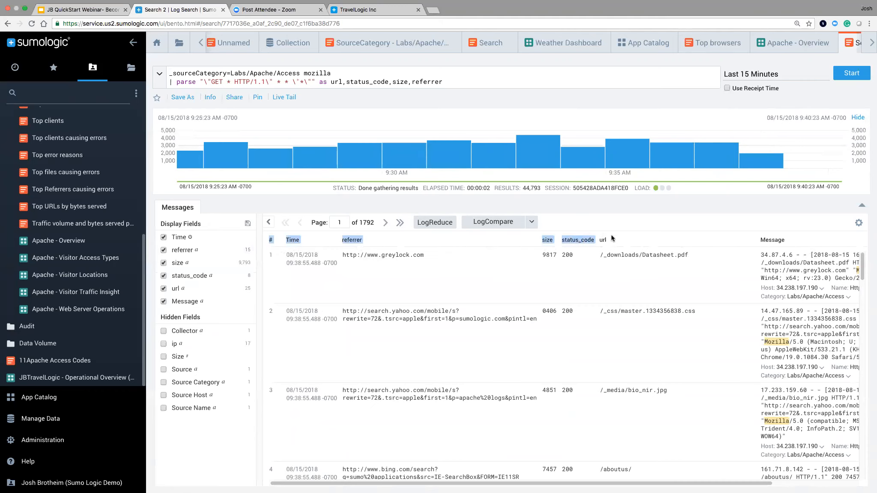
{"action": "left_click", "coordinate": [599, 240]}
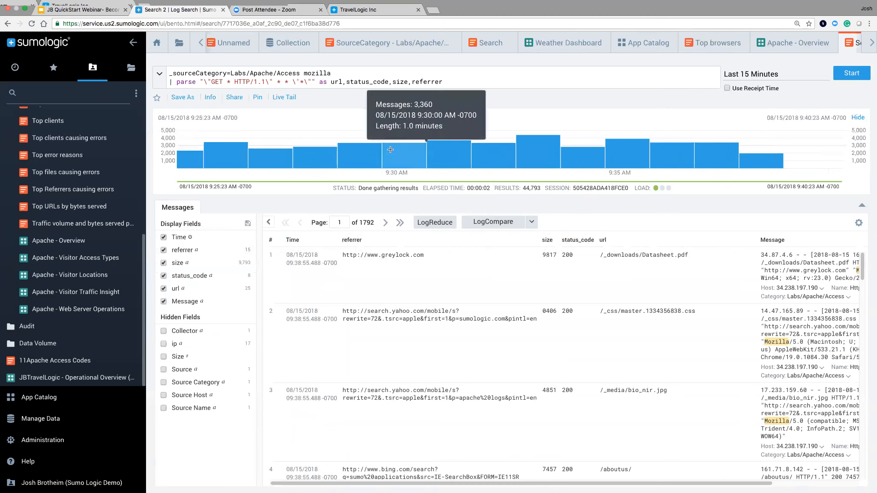
{"action": "mouse_move", "coordinate": [361, 147]}
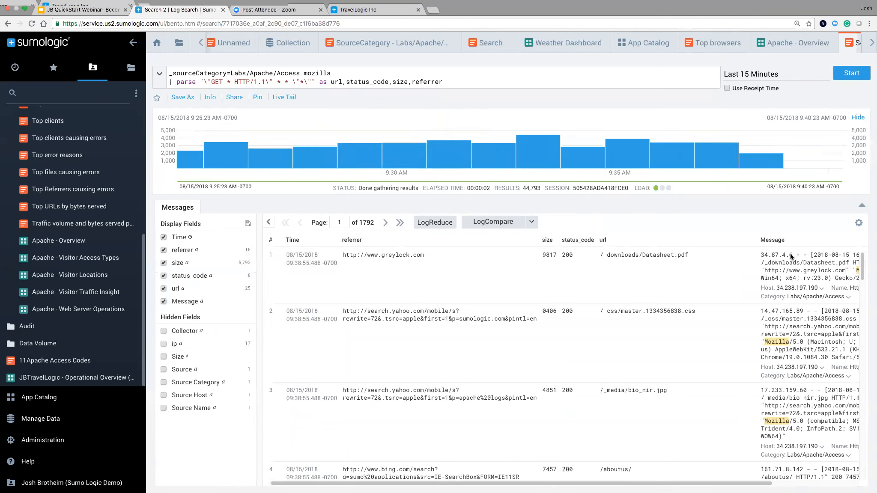
{"action": "left_click_drag", "start_coordinate": [761, 256], "coordinate": [760, 256]}
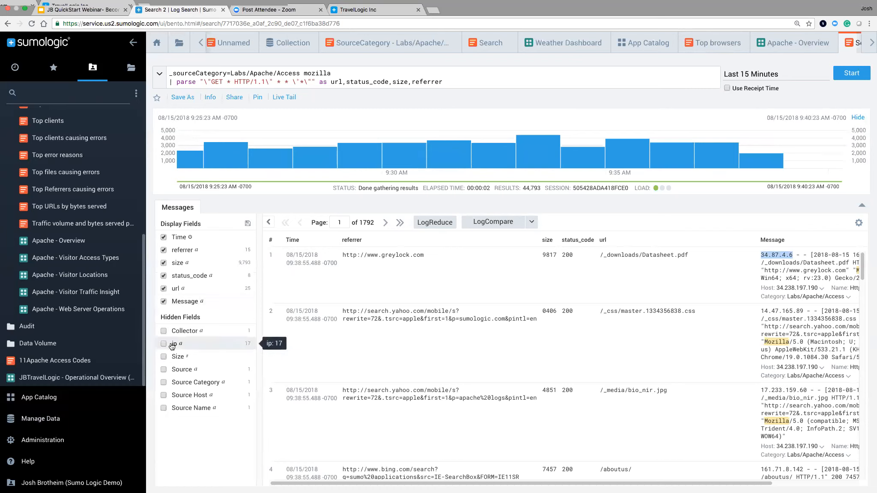
- Open the data management settings and look through the Field Extraction Rules list
{"action": "left_click", "coordinate": [42, 420]}
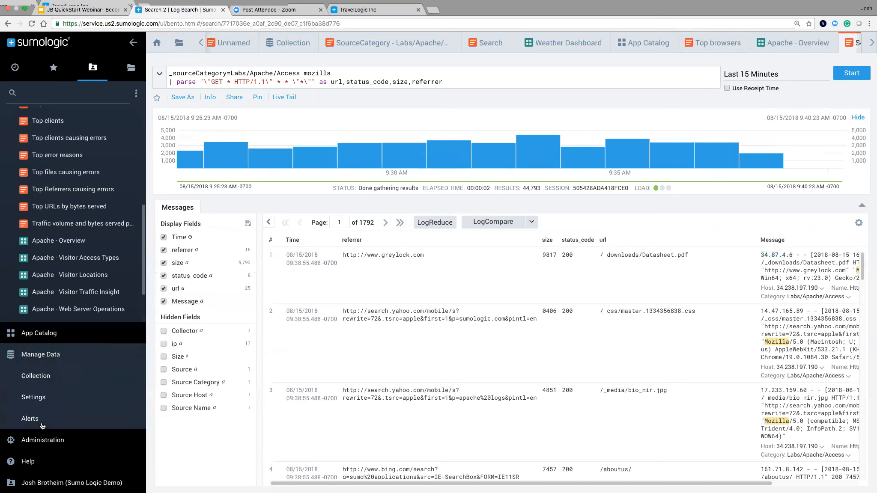
{"action": "mouse_move", "coordinate": [111, 398]}
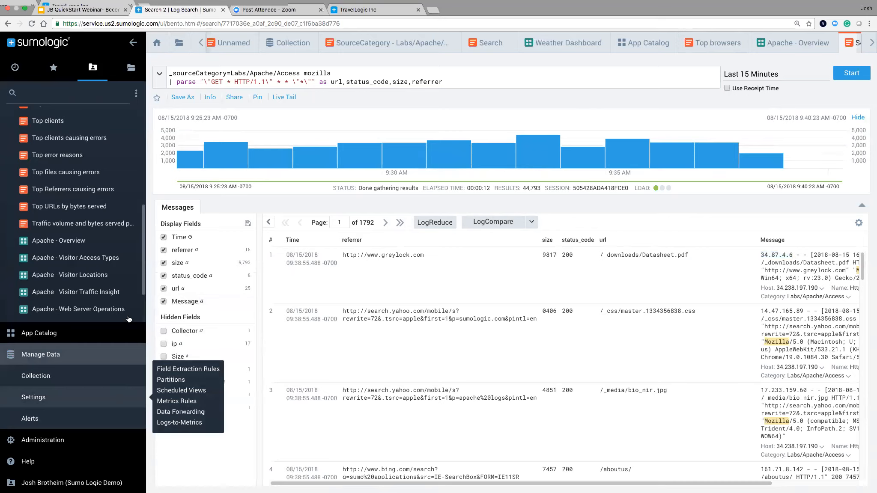
{"action": "left_click", "coordinate": [97, 400]}
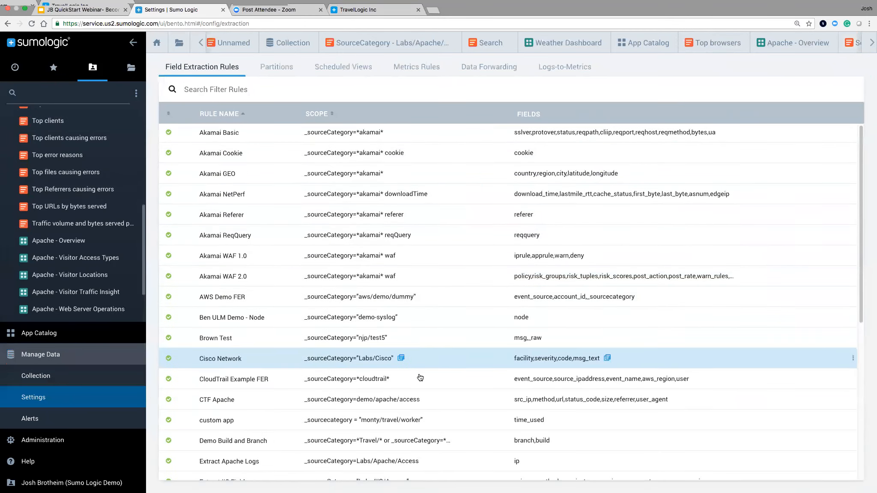
{"action": "scroll", "coordinate": [419, 379], "scroll_direction": "down", "scroll_amount": 4}
{"action": "scroll", "coordinate": [419, 378], "scroll_direction": "up", "scroll_amount": 4}
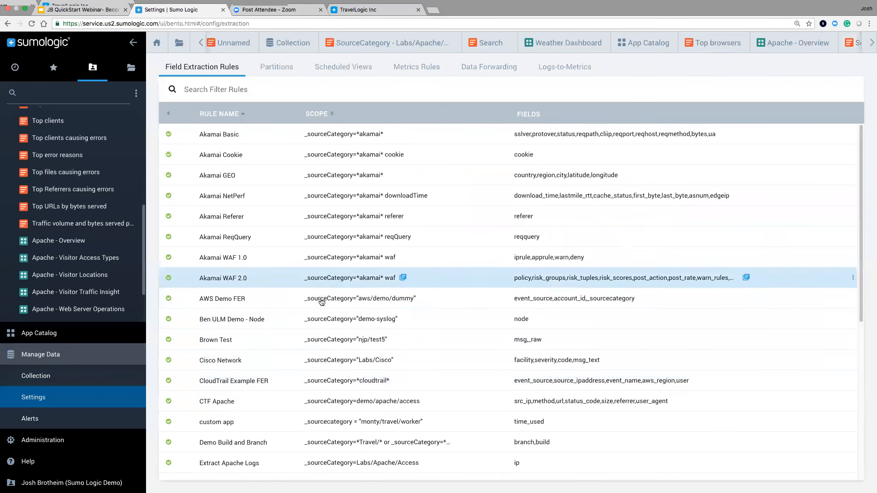
- Browse the Field Extraction Rules list and expand the CTF Apache rule's details
{"action": "scroll", "coordinate": [330, 306], "scroll_direction": "down", "scroll_amount": 4}
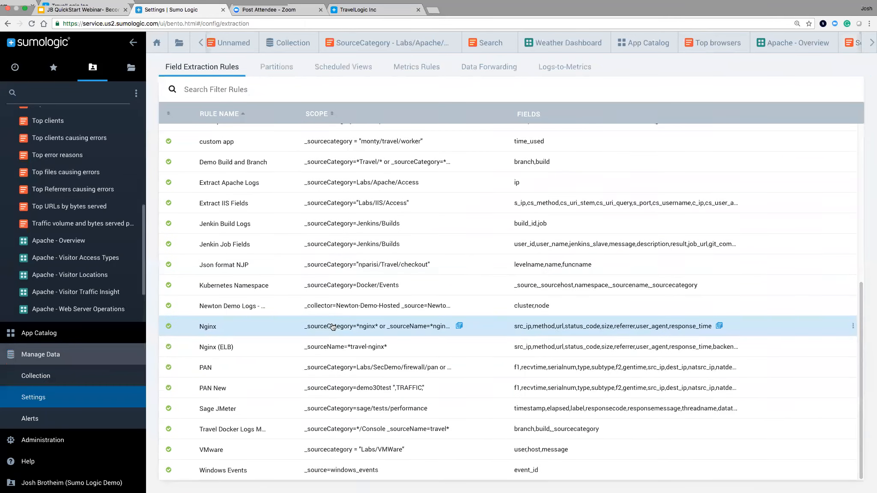
{"action": "scroll", "coordinate": [360, 243], "scroll_direction": "up", "scroll_amount": 4}
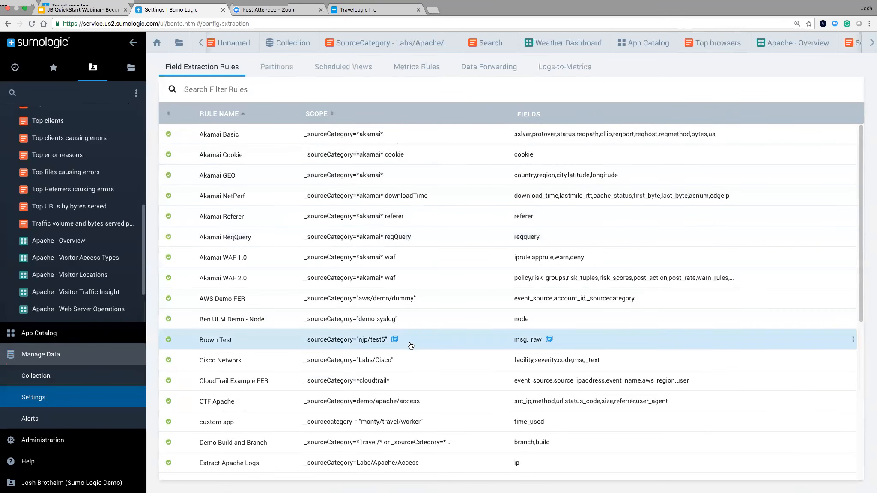
{"action": "scroll", "coordinate": [431, 362], "scroll_direction": "down", "scroll_amount": 1}
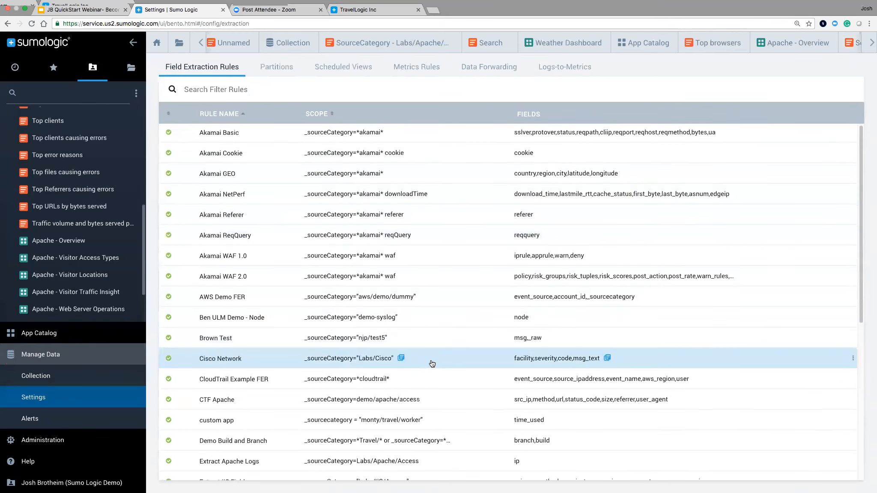
{"action": "left_click", "coordinate": [447, 407]}
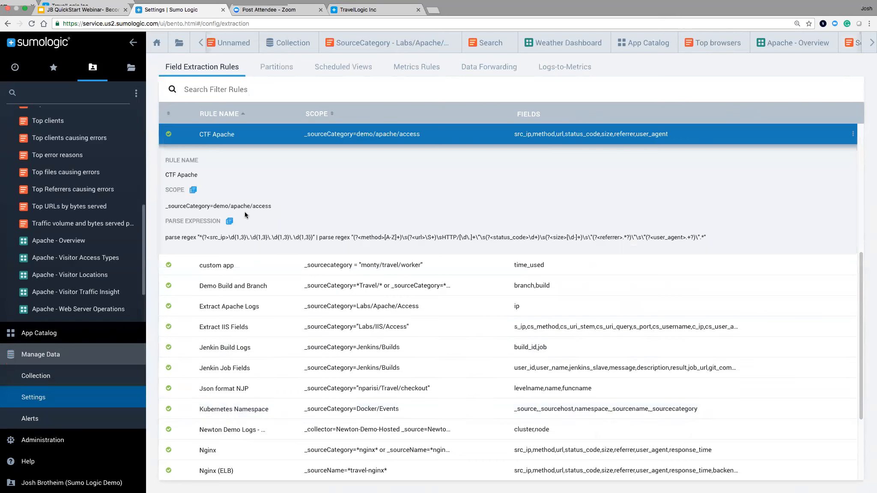
- Examine the CTF Apache rule's name, its scope and the regex fields in its parse expression
{"action": "left_click_drag", "start_coordinate": [198, 176], "coordinate": [163, 175]}
{"action": "left_click", "coordinate": [201, 174]}
{"action": "left_click_drag", "start_coordinate": [271, 207], "coordinate": [211, 207]}
{"action": "left_click", "coordinate": [251, 205]}
{"action": "left_click_drag", "start_coordinate": [229, 237], "coordinate": [206, 237]}
{"action": "left_click", "coordinate": [240, 237]}
{"action": "left_click_drag", "start_coordinate": [311, 237], "coordinate": [229, 237]}
{"action": "left_click", "coordinate": [227, 238]}
{"action": "double_click", "coordinate": [225, 238]}
{"action": "left_click", "coordinate": [374, 239]}
- Return to the Search 2 query, add the line "| count by status_code" after the parse line and run it
{"action": "left_click", "coordinate": [870, 48]}
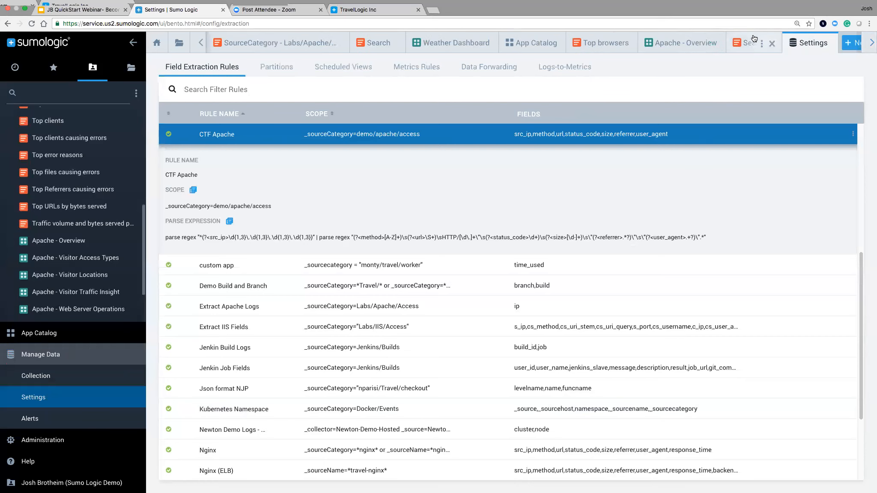
{"action": "left_click", "coordinate": [749, 46]}
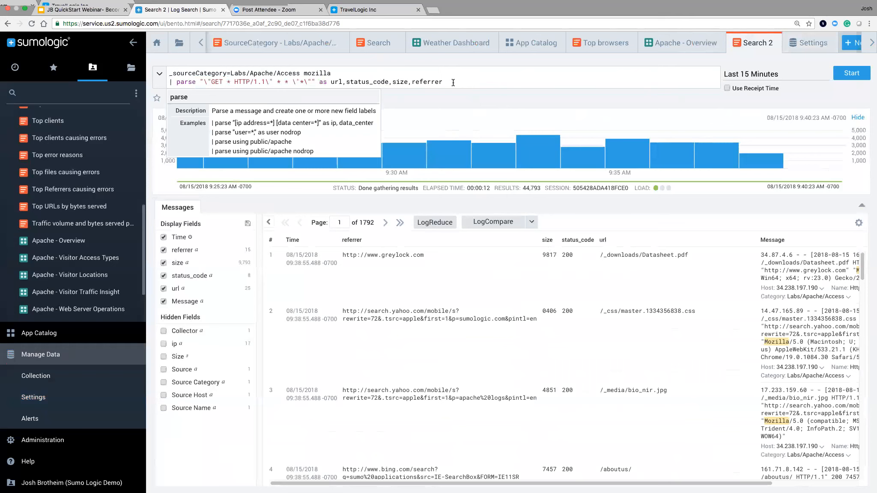
{"action": "key", "text": "shift+Return"}
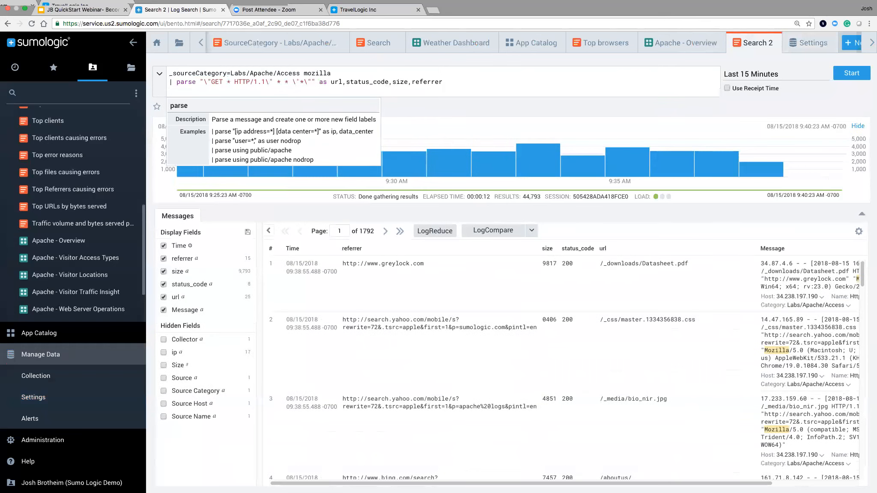
{"action": "type", "text": "| "}
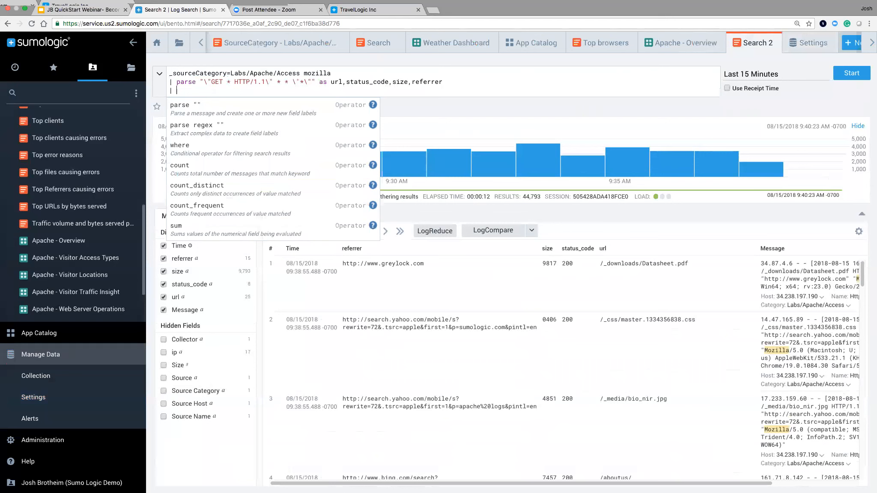
{"action": "type", "text": "count by status_code"}
{"action": "key", "text": "Return"}
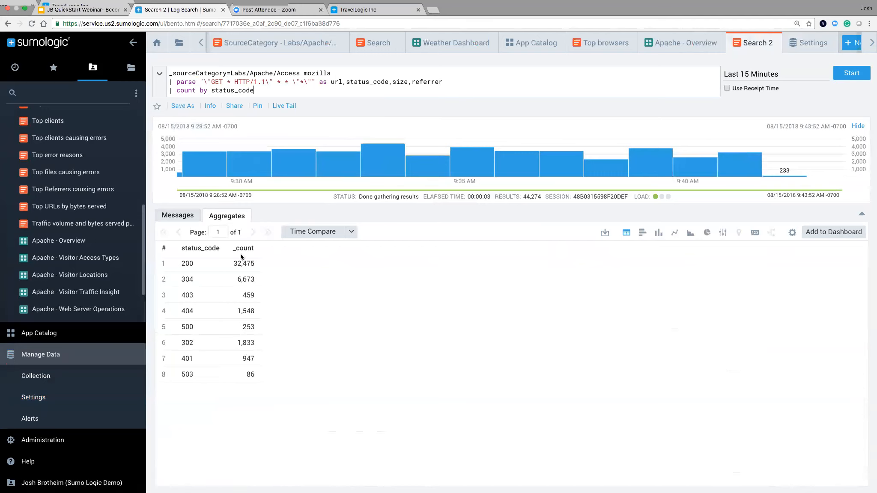
- Compare the raw messages with the aggregated results and examine the count for status code 200
{"action": "left_click", "coordinate": [178, 216]}
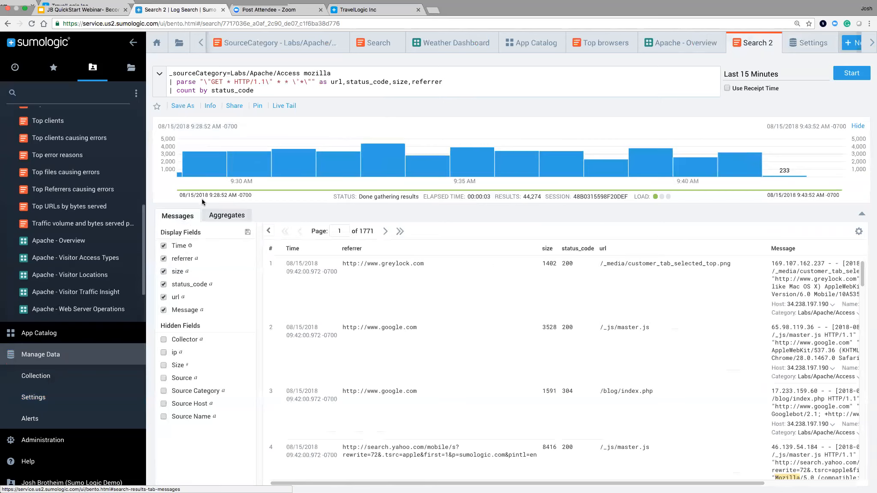
{"action": "left_click", "coordinate": [224, 217]}
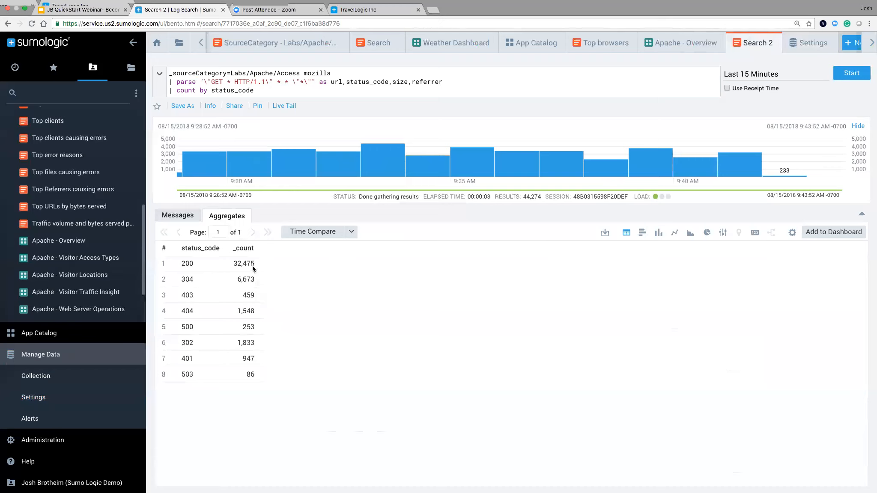
{"action": "left_click_drag", "start_coordinate": [254, 264], "coordinate": [227, 265]}
{"action": "left_click", "coordinate": [214, 264]}
- Insert the line "| timeslice 1m" between the parse and count lines of the query
{"action": "left_click", "coordinate": [277, 91]}
{"action": "key", "text": "Return"}
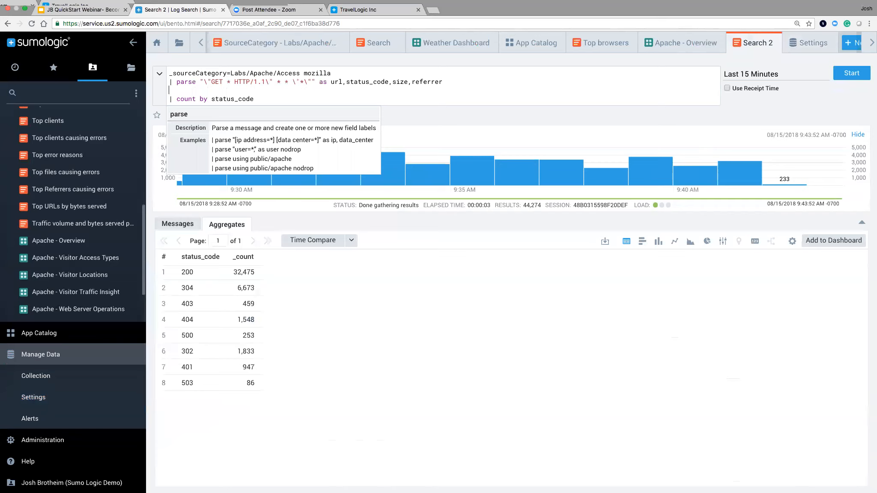
{"action": "type", "text": "|"}
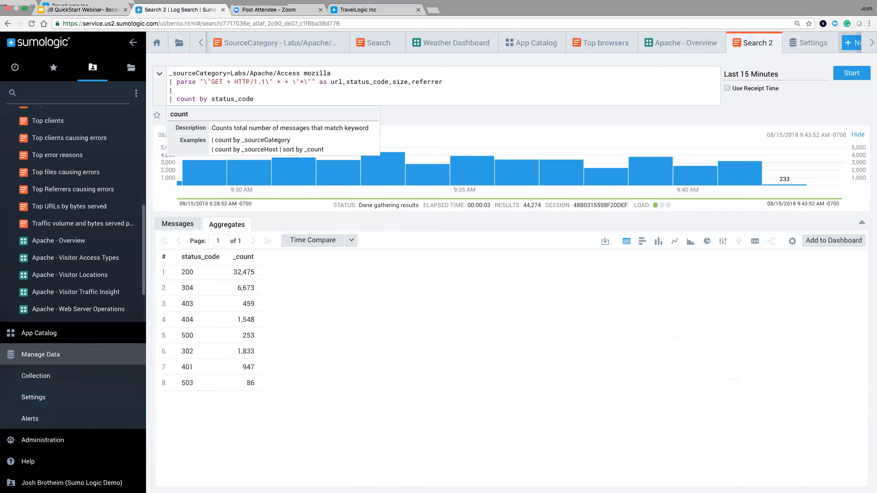
{"action": "type", "text": " time"}
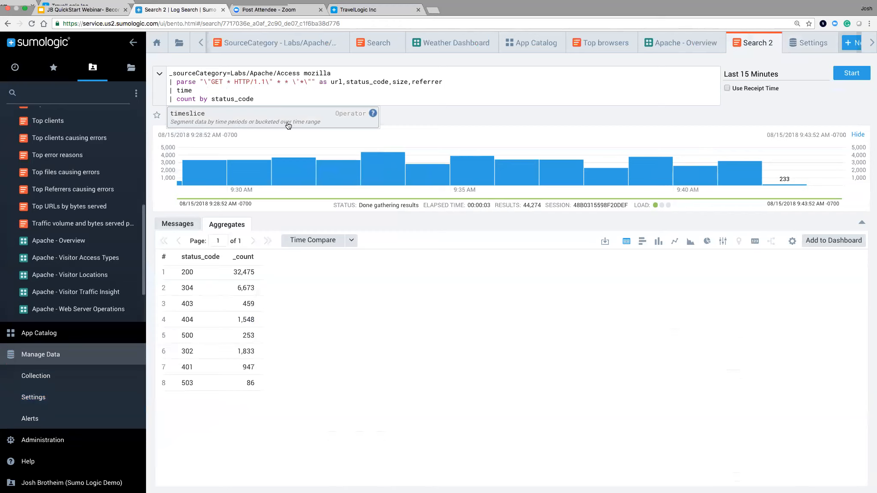
{"action": "type", "text": "slice 1m"}
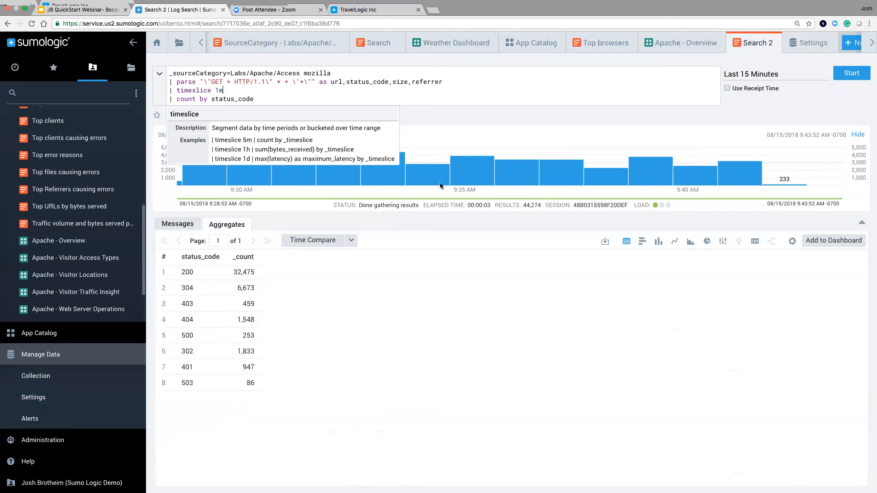
- Change the count line to "| count by _timeslice, status_code" and run the search
{"action": "left_click", "coordinate": [279, 102]}
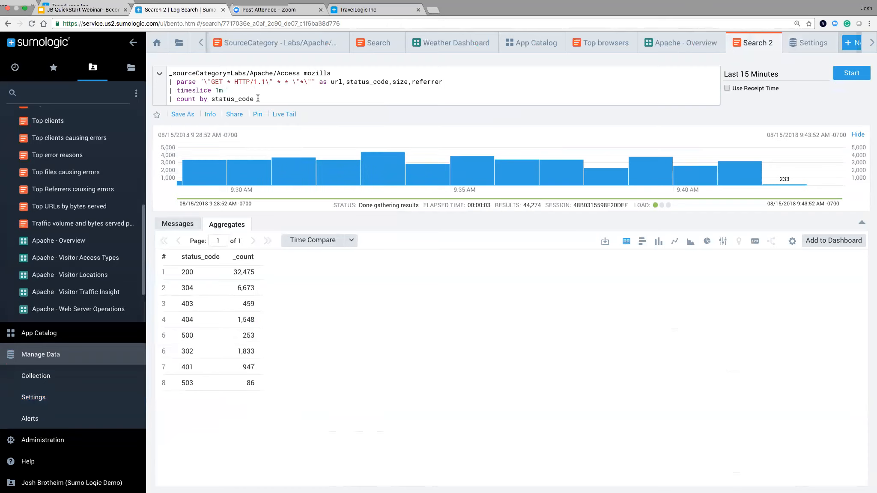
{"action": "key", "text": "Left"}
{"action": "key", "text": "Left"}
{"action": "key", "text": "Left"}
{"action": "key", "text": "Left"}
{"action": "key", "text": "Left"}
{"action": "key", "text": "Left"}
{"action": "key", "text": "Left"}
{"action": "type", "text": ")_tim"}
{"action": "key", "text": "BackSpace"}
{"action": "key", "text": "BackSpace"}
{"action": "key", "text": "BackSpace"}
{"action": "key", "text": "BackSpace"}
{"action": "key", "text": "BackSpace"}
{"action": "key", "text": "BackSpace"}
{"action": "type", "text": ")"}
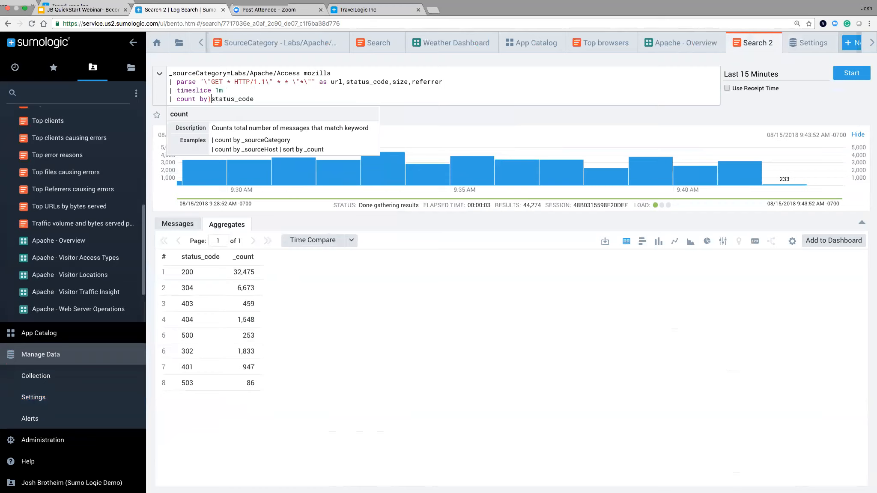
{"action": "type", "text": ")"}
{"action": "type", "text": "timeslice,"}
{"action": "key", "text": "Return"}
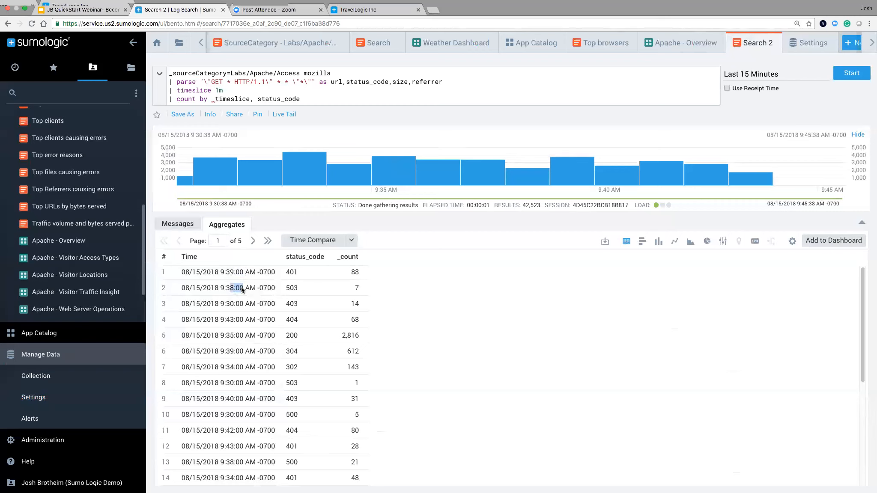
{"action": "left_click", "coordinate": [247, 306]}
- Add the line "|order by _timeslice asc", run the search and review the rows in time order
{"action": "left_click", "coordinate": [306, 99]}
{"action": "key", "text": "Return"}
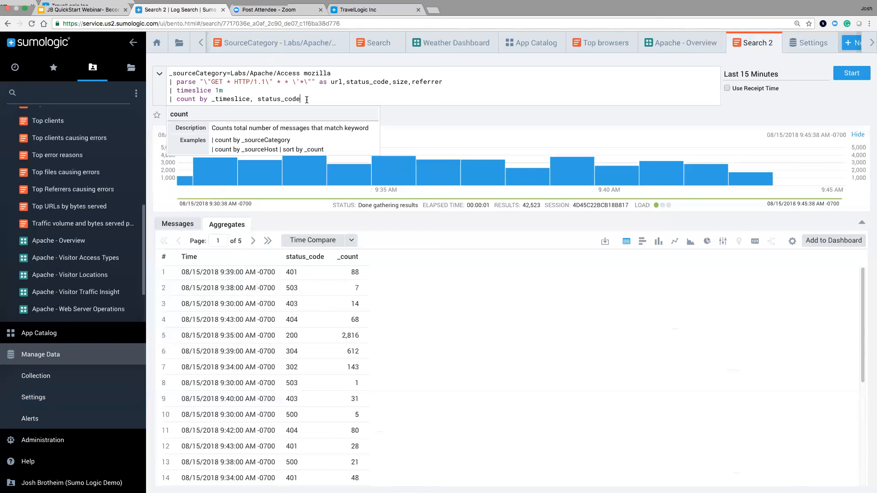
{"action": "type", "text": "|ord"}
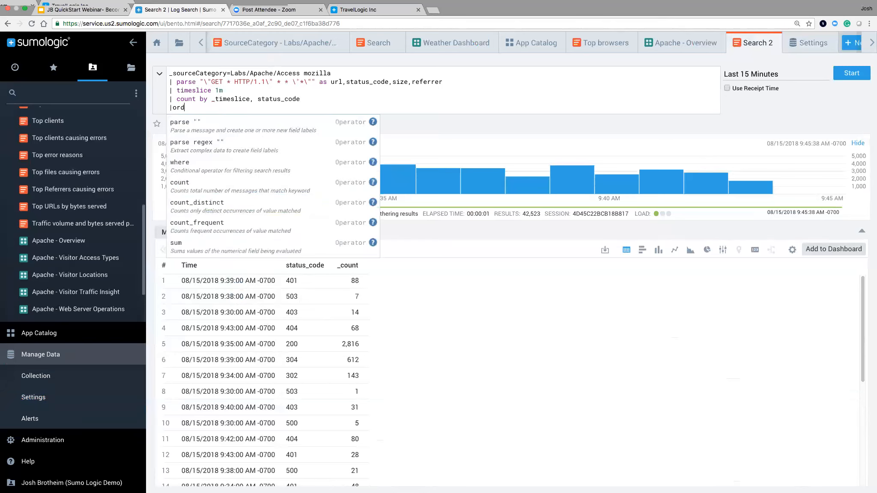
{"action": "type", "text": "er by"}
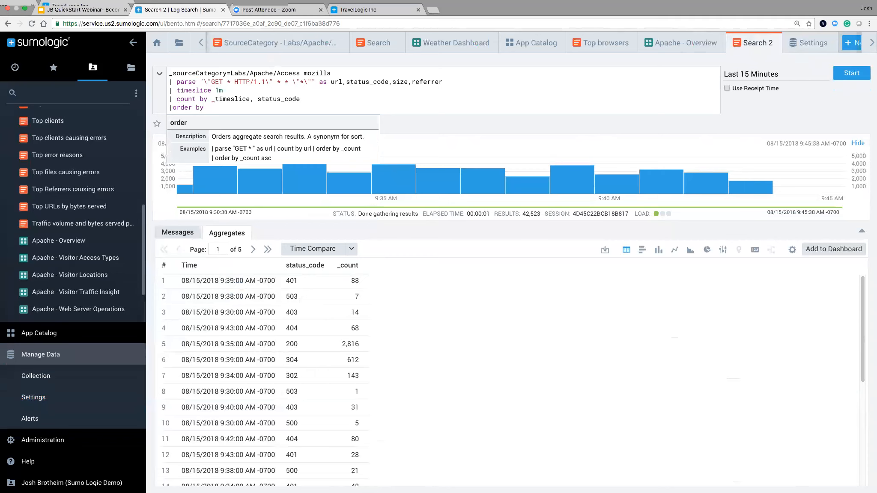
{"action": "type", "text": " _timeslice asc"}
{"action": "key", "text": "Return"}
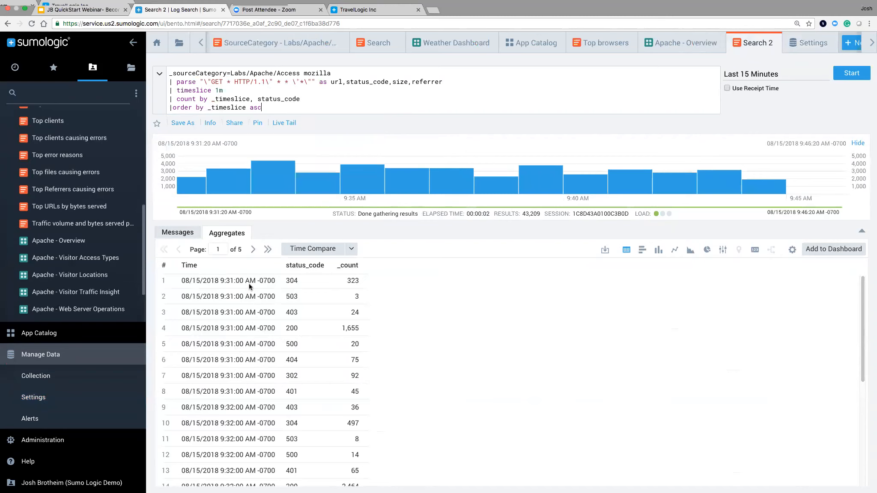
{"action": "left_click_drag", "start_coordinate": [244, 282], "coordinate": [264, 340]}
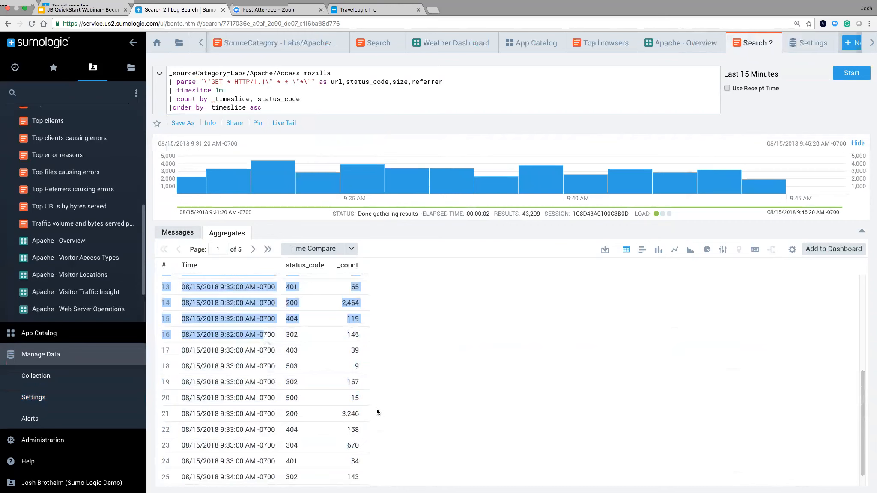
{"action": "scroll", "coordinate": [371, 401], "scroll_direction": "up", "scroll_amount": 5}
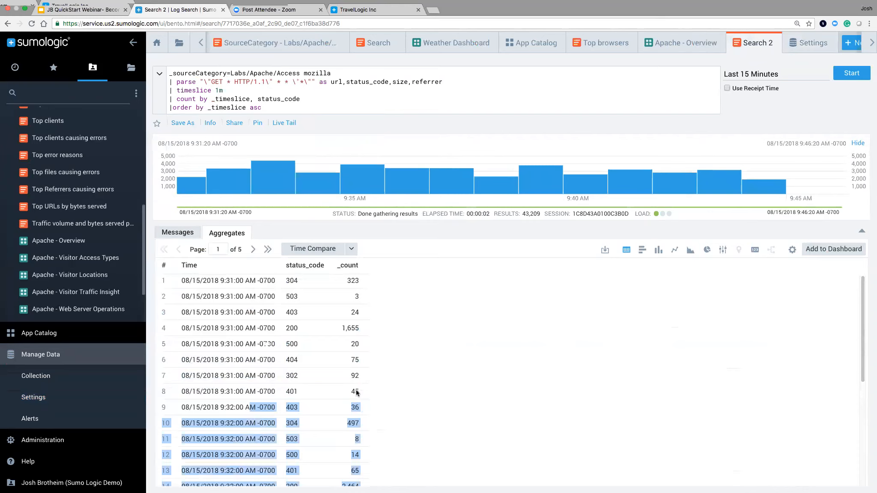
- Add the line "|transpose row _timeslice column status_code" at the end of the query and run the search
{"action": "left_click", "coordinate": [302, 104]}
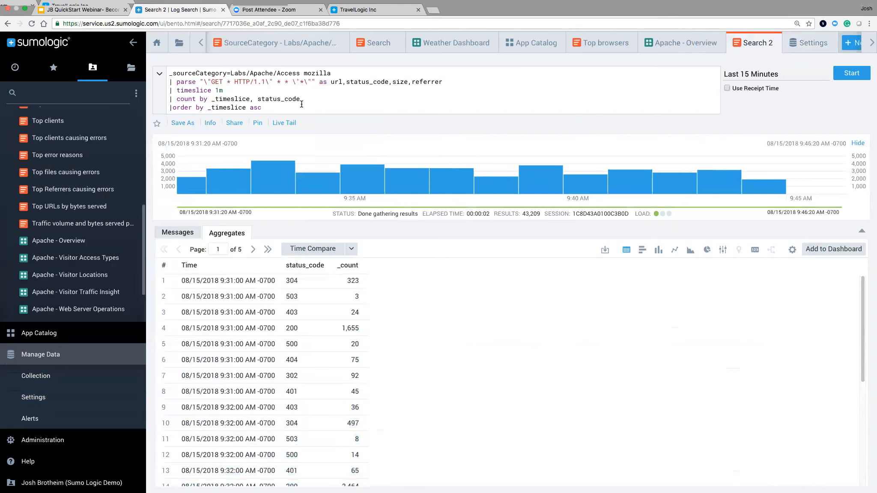
{"action": "key", "text": "Return"}
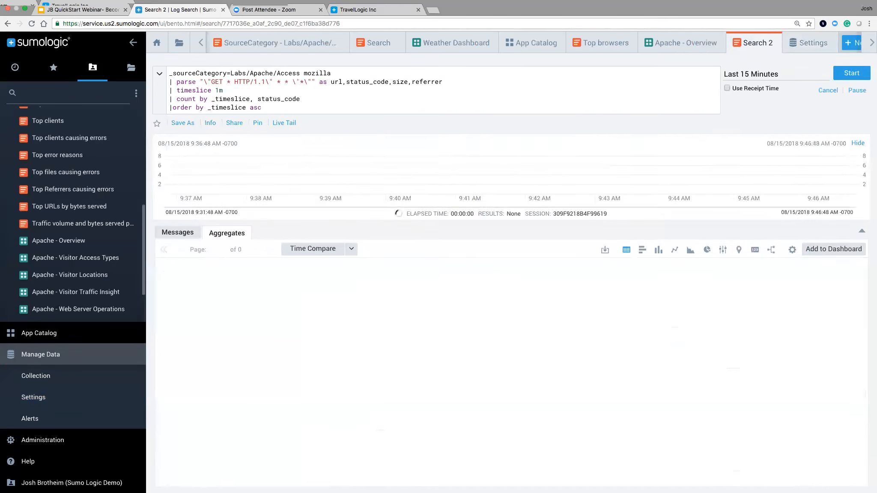
{"action": "key", "text": "shift+Return"}
{"action": "type", "text": "|trans"}
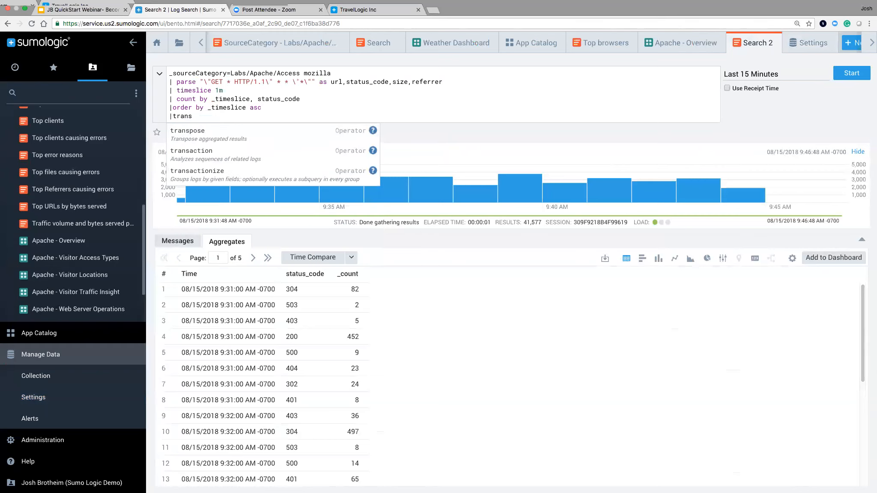
{"action": "key", "text": "Down"}
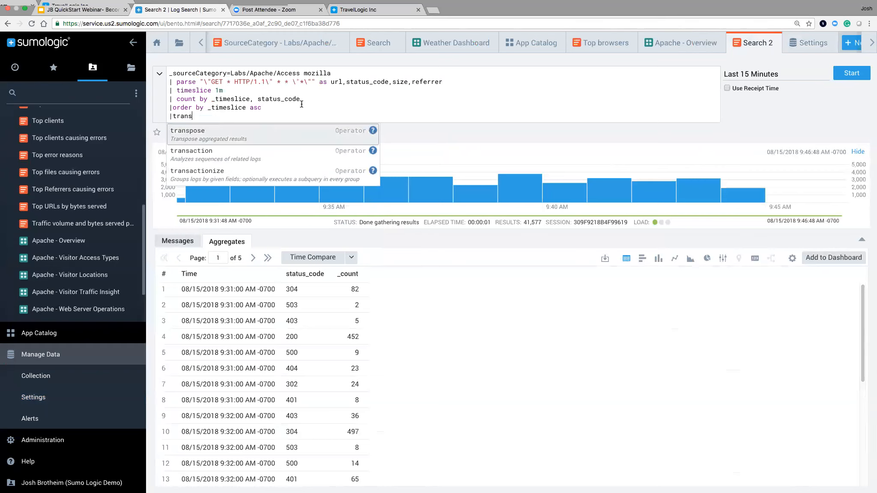
{"action": "key", "text": "Return"}
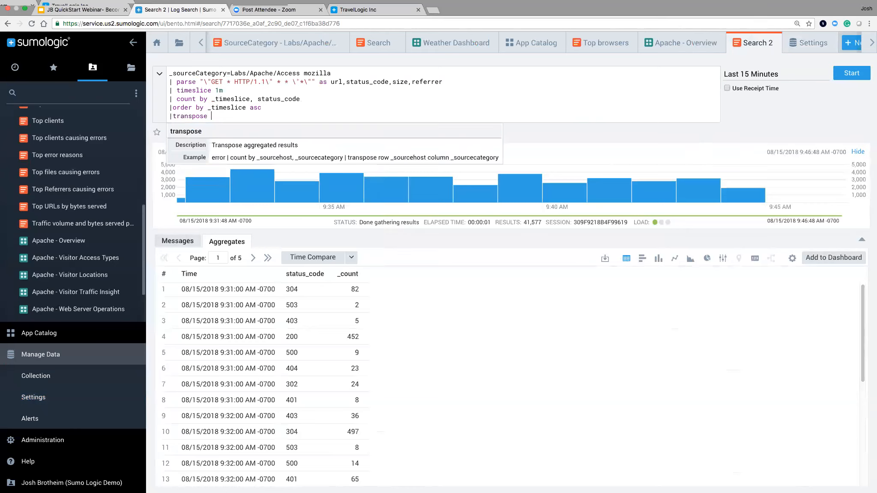
{"action": "type", "text": "row _timeslice column stat"}
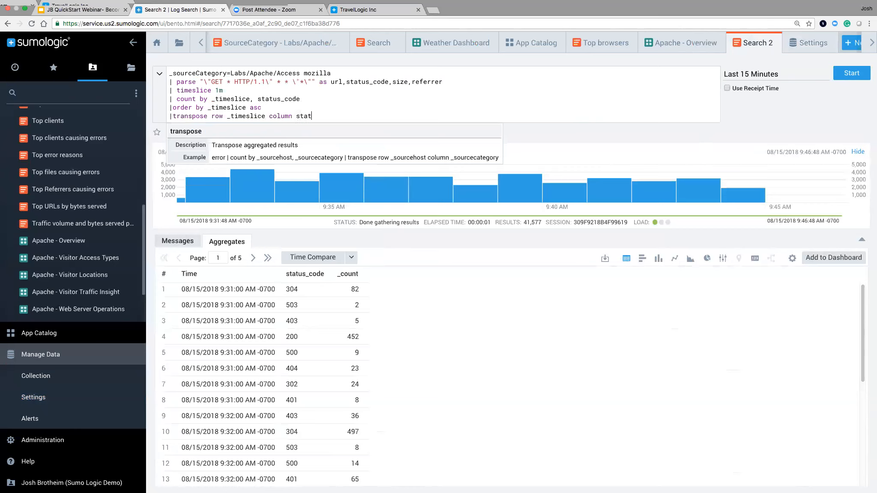
{"action": "type", "text": "us_code"}
{"action": "key", "text": "Return"}
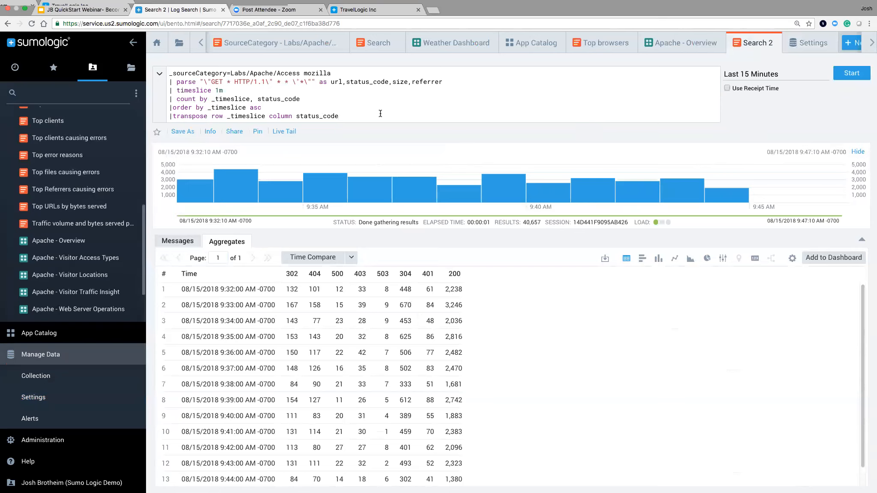
- Display the transposed results as a line chart, after trying bar and column charts, and hide the 200 series
{"action": "left_click", "coordinate": [642, 259]}
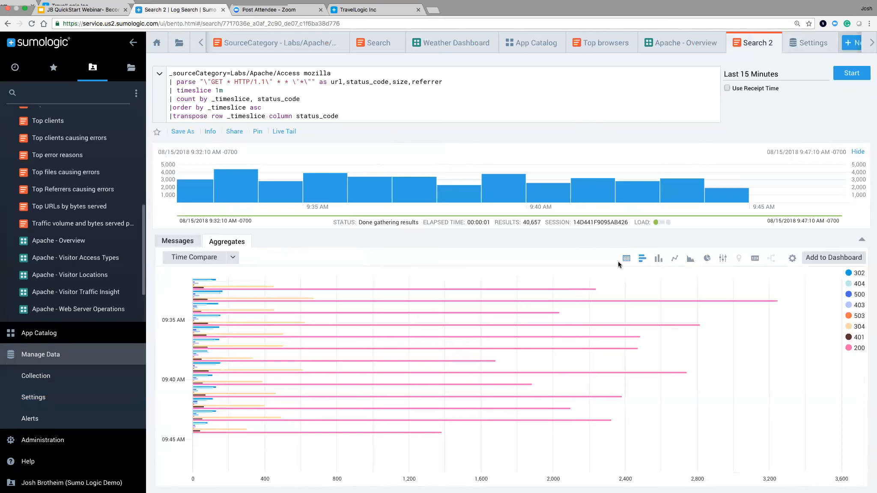
{"action": "left_click", "coordinate": [659, 259]}
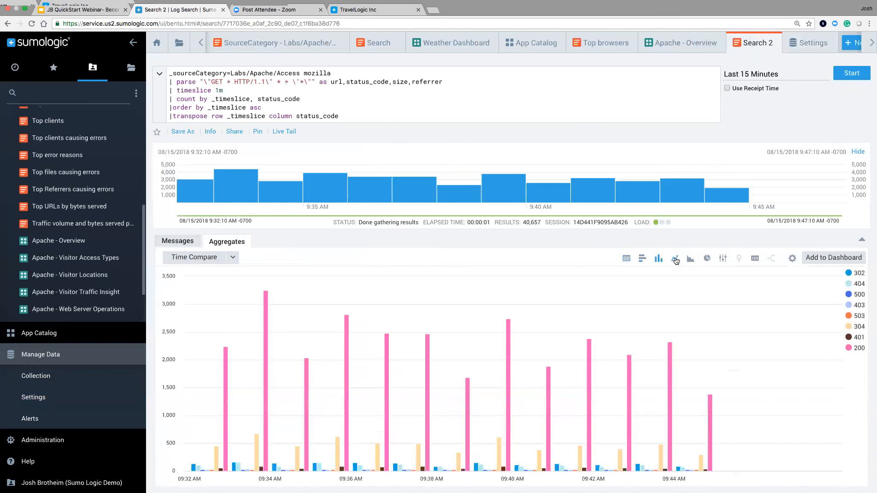
{"action": "left_click", "coordinate": [676, 259]}
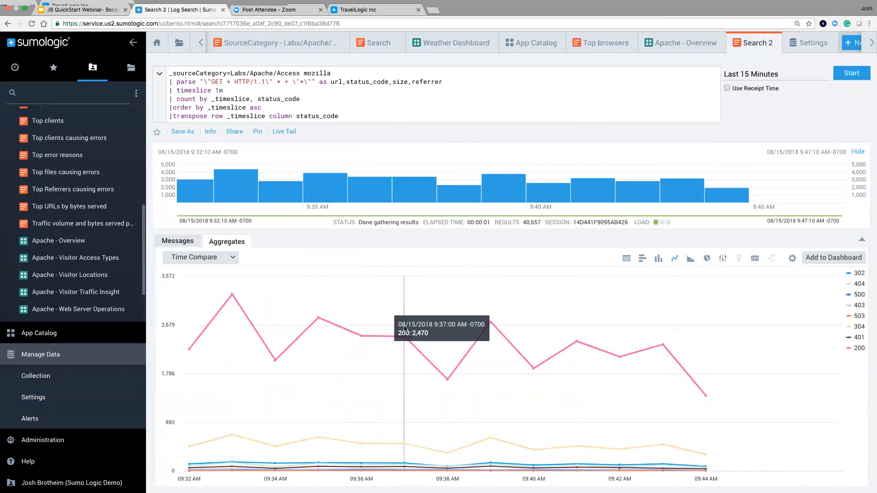
{"action": "left_click", "coordinate": [859, 348]}
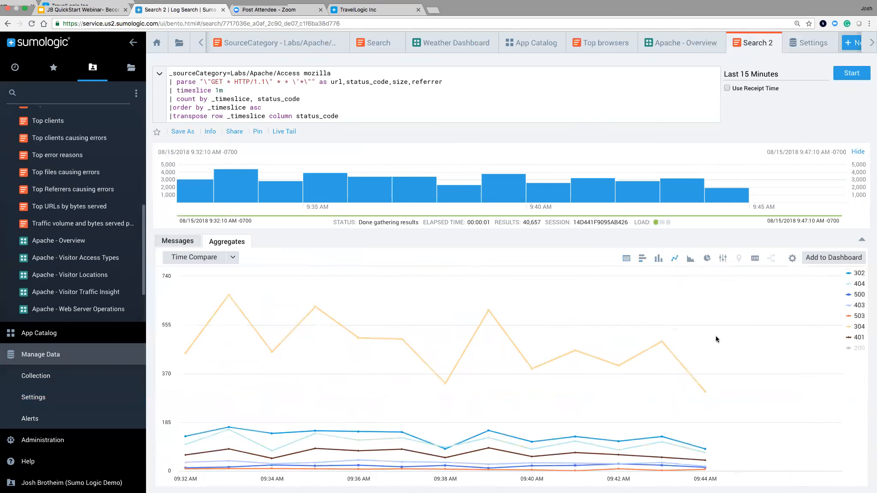
- Hide the 304 series, add the line "| where !(status_code=200 or status_code=304)" after the parse line, and run the search
{"action": "left_click", "coordinate": [864, 328]}
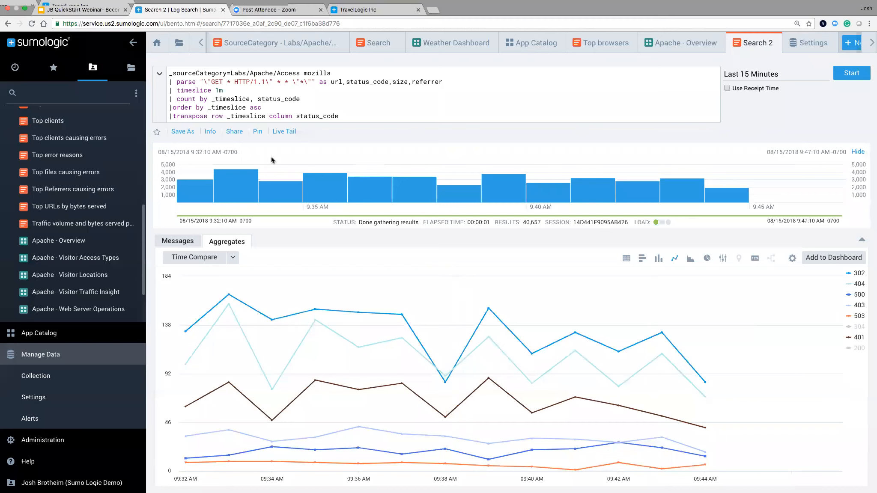
{"action": "left_click", "coordinate": [172, 91]}
{"action": "key", "text": "Return"}
{"action": "type", "text": "|"}
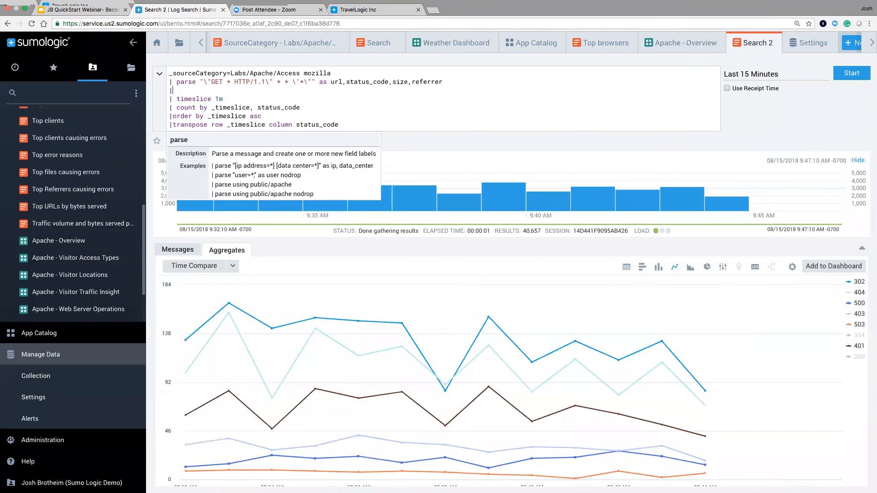
{"action": "type", "text": " where ("}
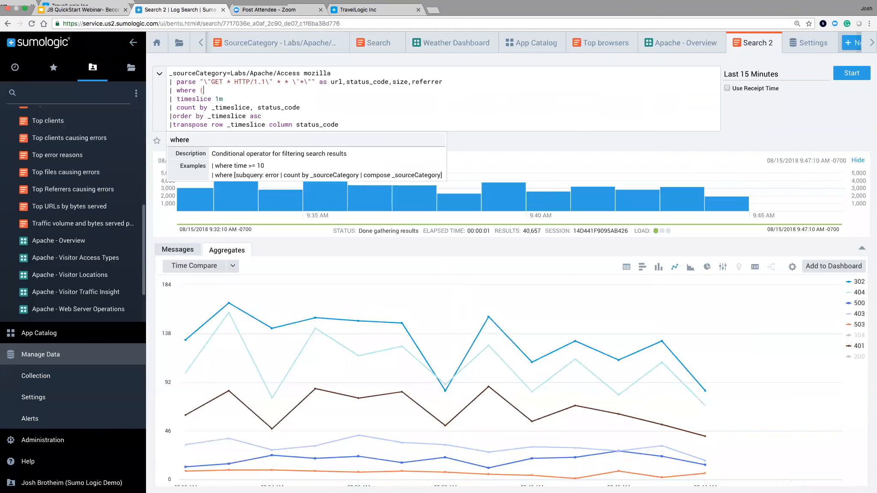
{"action": "type", "text": "status_code=200 or status_code=304)"}
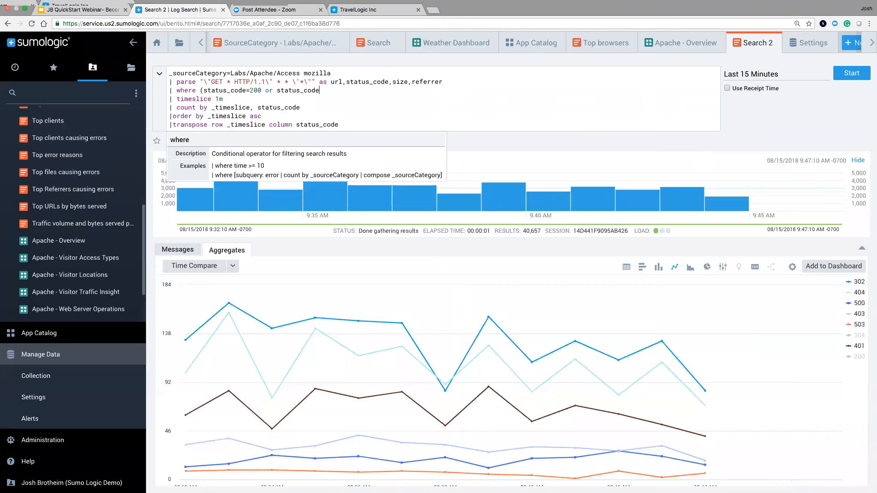
{"action": "left_click", "coordinate": [301, 91]}
{"action": "key", "text": "Left"}
{"action": "key", "text": "Left"}
{"action": "key", "text": "Left"}
{"action": "type", "text": "!"}
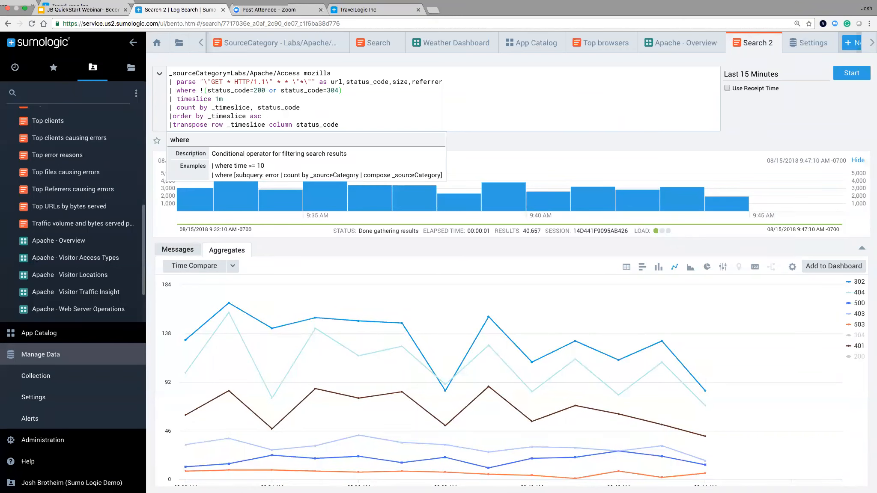
{"action": "key", "text": "Return"}
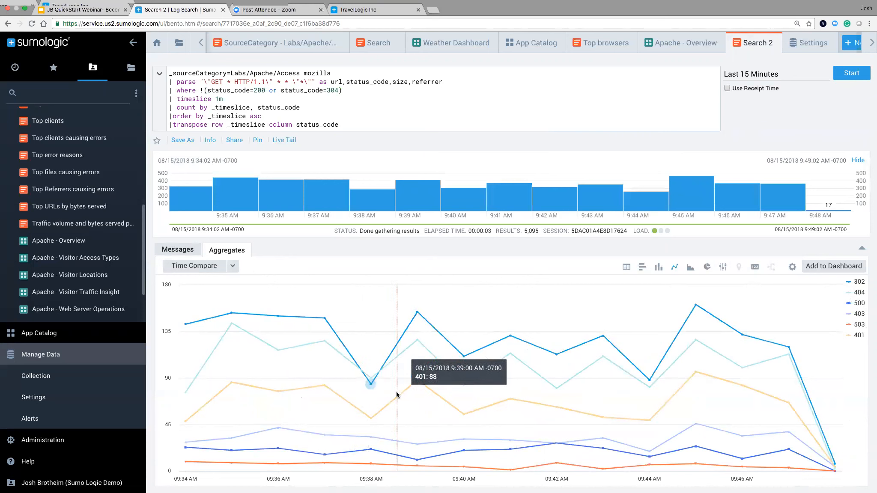
- Display the filtered results as a table with its export option, and switch to the webinar presentation in Google Slides
{"action": "left_click", "coordinate": [628, 267]}
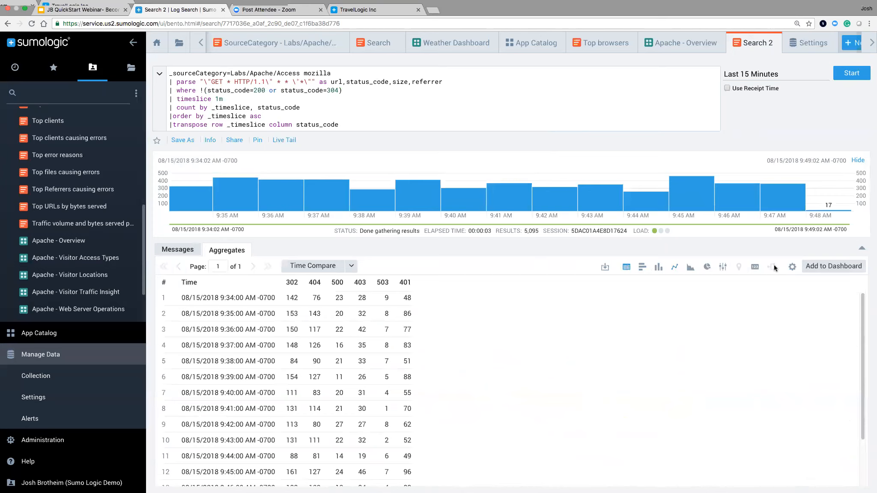
{"action": "left_click", "coordinate": [606, 268]}
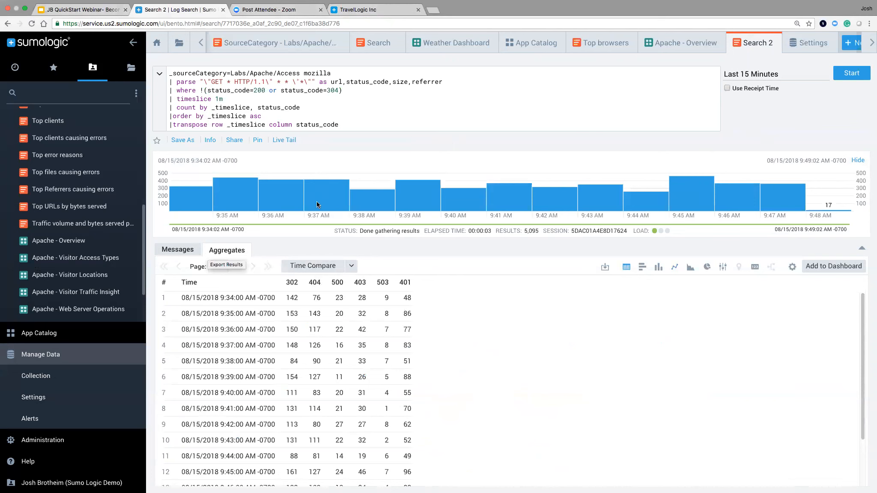
{"action": "left_click", "coordinate": [88, 10]}
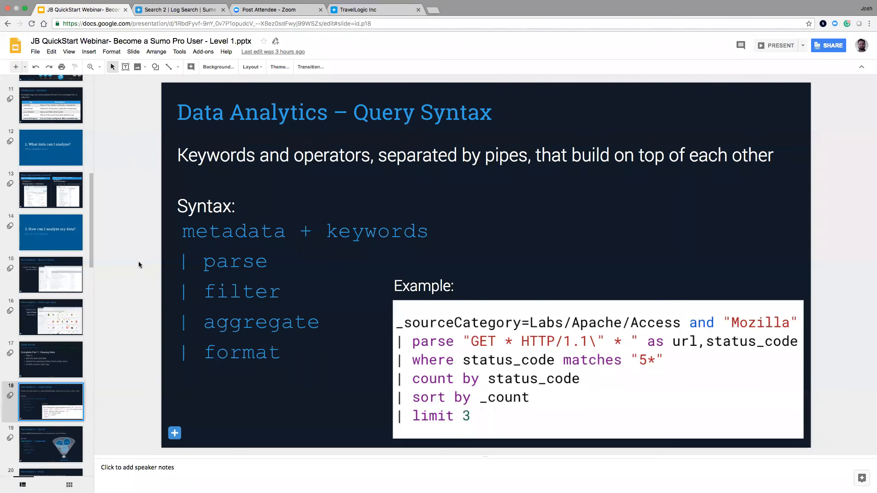
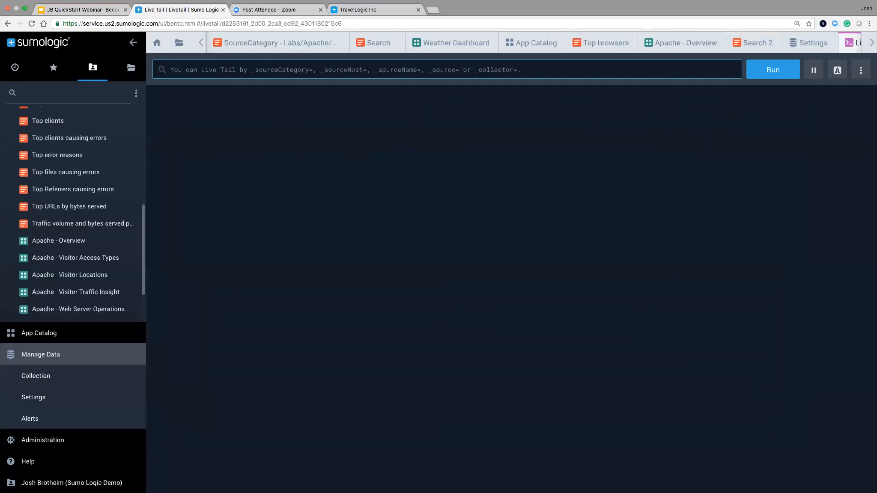
- Run a Live Tail in Sumo Logic for "_sourcecategory=Labs/Apache/Access"
{"action": "type", "text": "_sourcecategory=Labs/Apavch"}
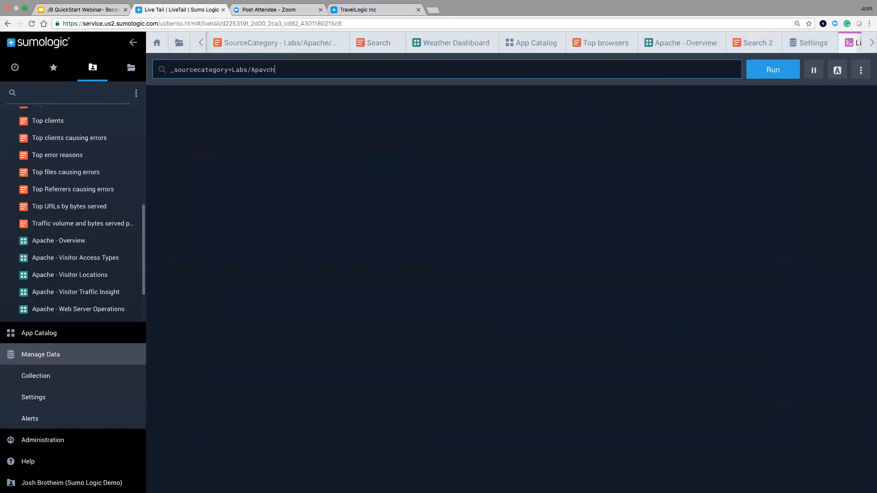
{"action": "type", "text": "che/Access"}
{"action": "key", "text": "Return"}
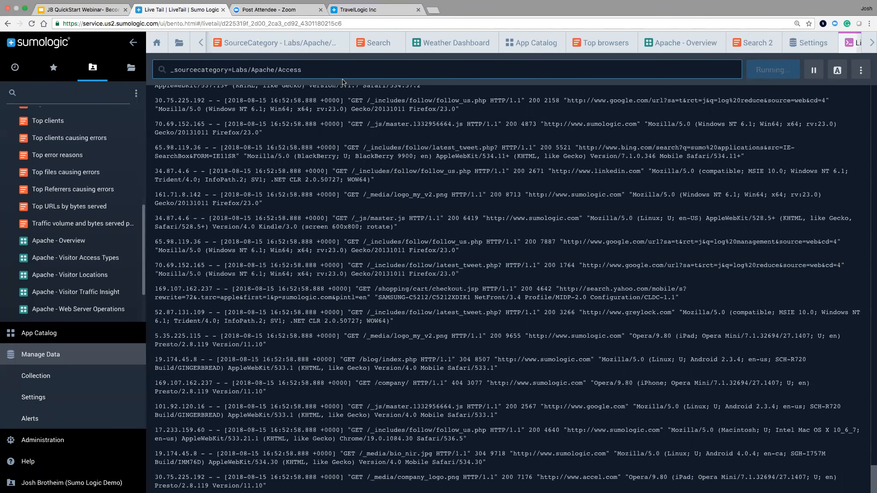
- Add the keyword "mozilla" to the Live Tail query and run it again
{"action": "type", "text": "mo"}
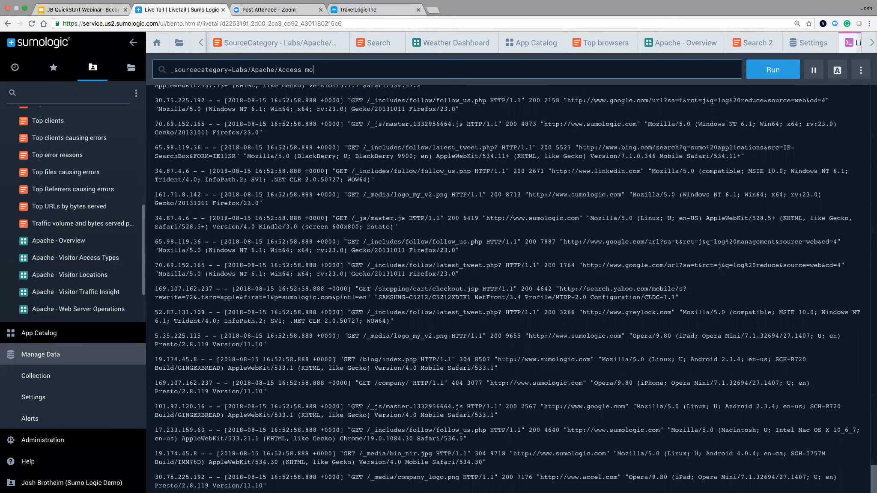
{"action": "type", "text": "zillaa"}
{"action": "key", "text": "Return"}
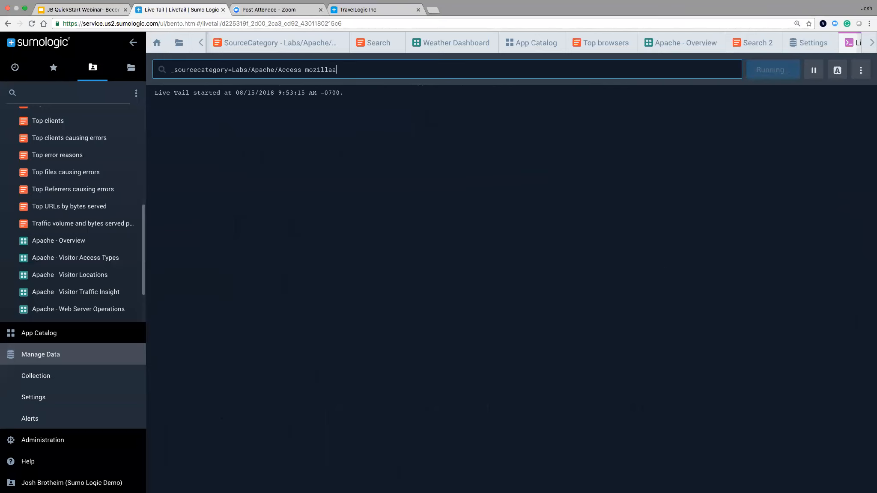
{"action": "key", "text": "BackSpace"}
{"action": "key", "text": "Return"}
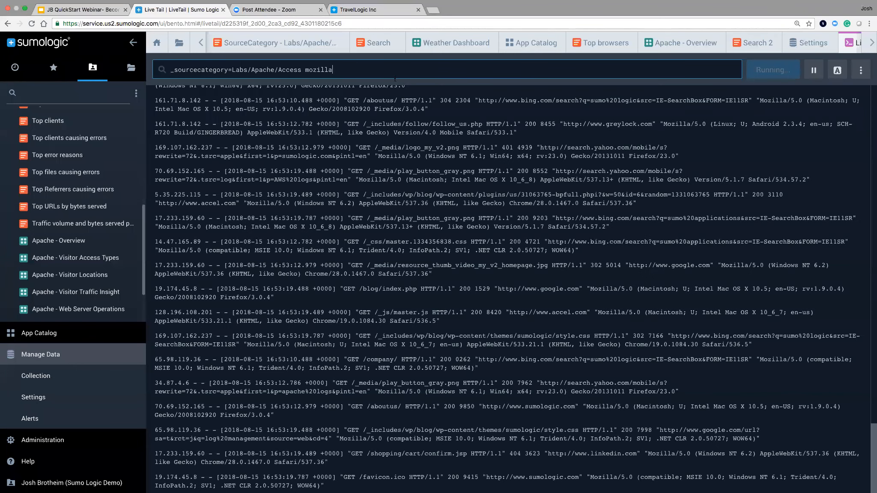
- Pause the live stream to highlight Mozilla in one message, and close the Live Tail tab
{"action": "left_click", "coordinate": [814, 70]}
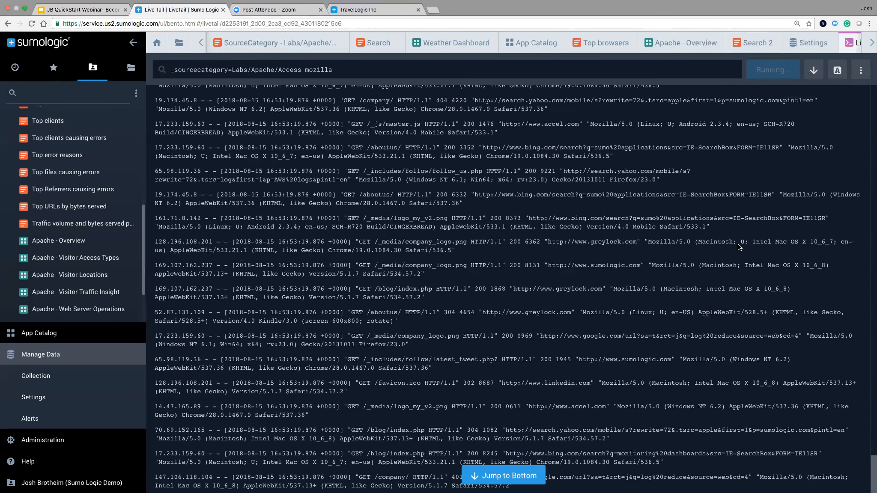
{"action": "left_click_drag", "start_coordinate": [610, 289], "coordinate": [636, 289]}
{"action": "left_click", "coordinate": [872, 42]}
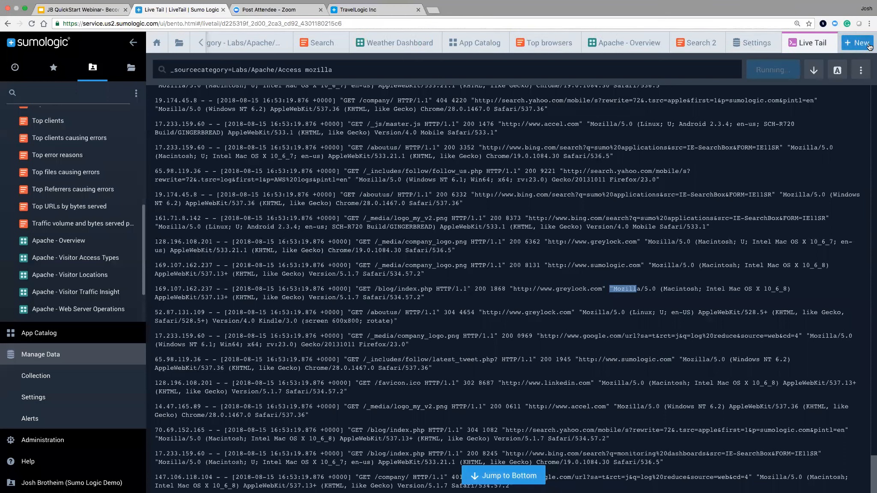
{"action": "left_click", "coordinate": [828, 43]}
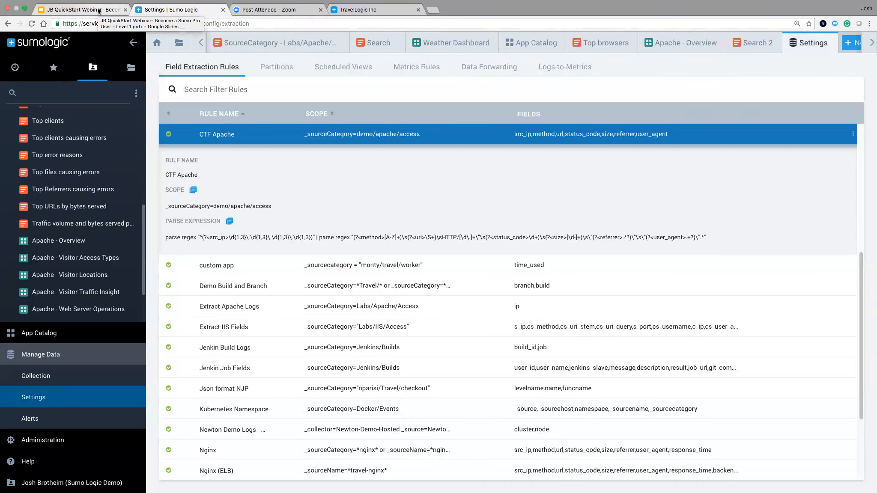
- Switch to the Google Slides presentation and show the Advanced Analytics slide
{"action": "left_click", "coordinate": [98, 11]}
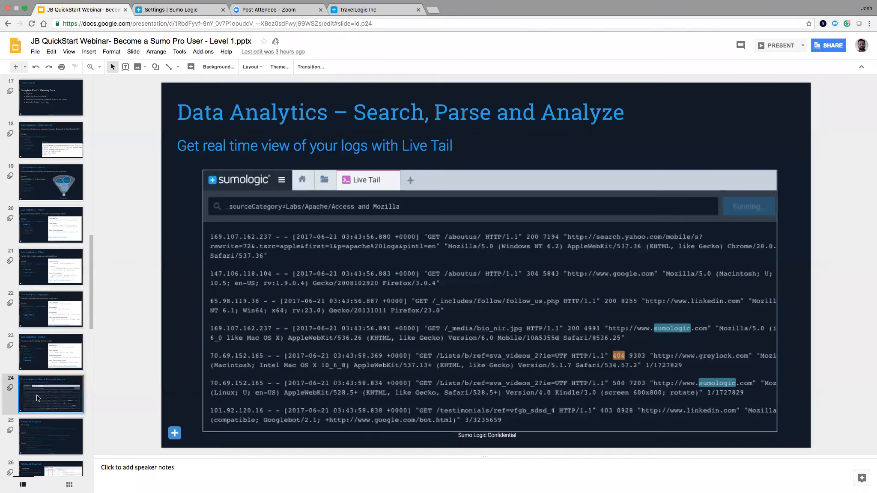
{"action": "left_click", "coordinate": [42, 426]}
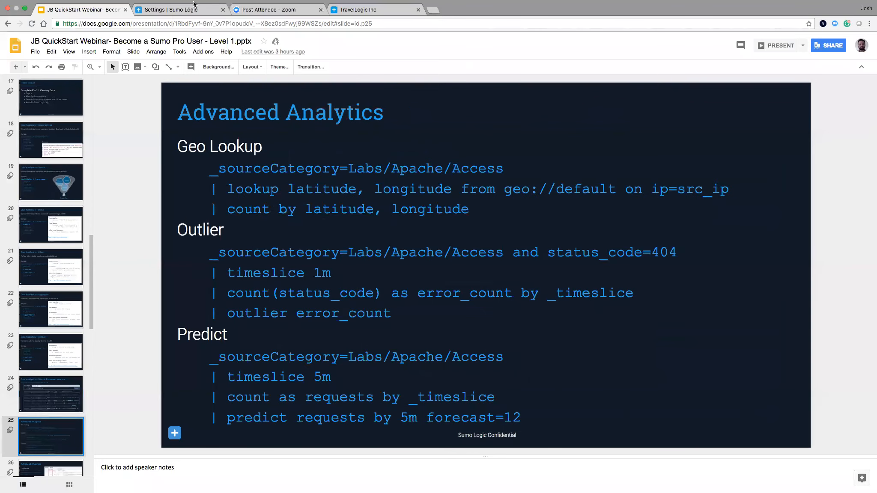
- Return to Sumo Logic, open the content library, and expand the training folder and its Log Analysis QuickStart - TRAINING subfolder
{"action": "left_click", "coordinate": [175, 12]}
{"action": "scroll", "coordinate": [142, 206], "scroll_direction": "up", "scroll_amount": 1}
{"action": "left_click_drag", "start_coordinate": [143, 206], "coordinate": [143, 181]}
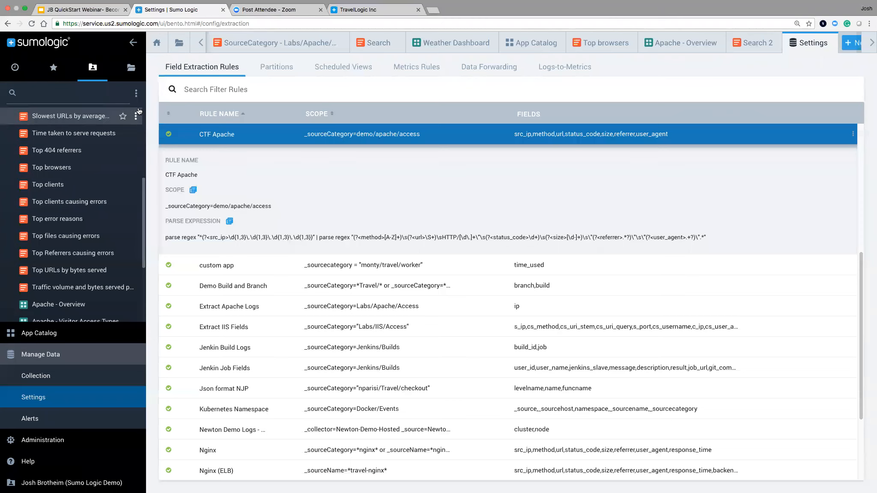
{"action": "left_click", "coordinate": [135, 73]}
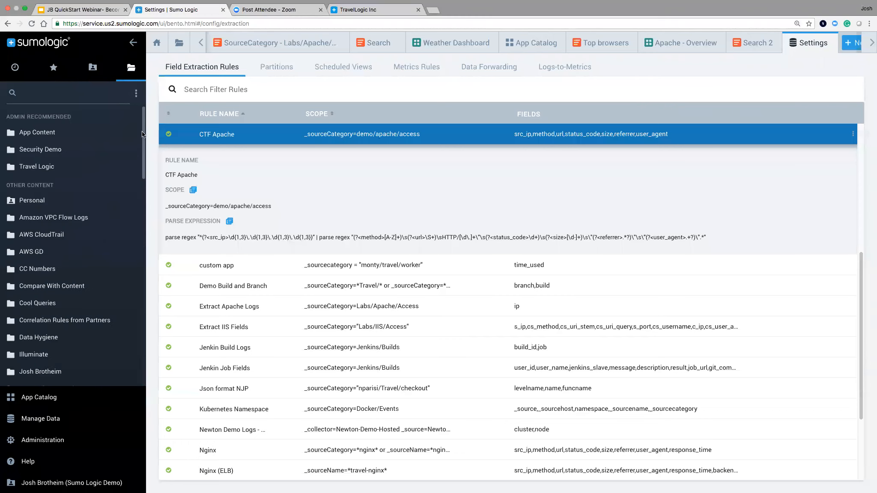
{"action": "left_click_drag", "start_coordinate": [144, 135], "coordinate": [141, 212]}
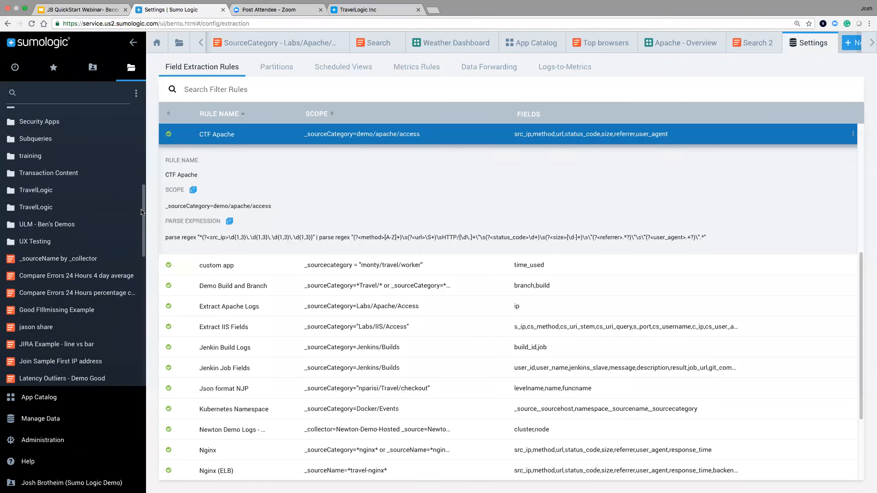
{"action": "left_click", "coordinate": [51, 155]}
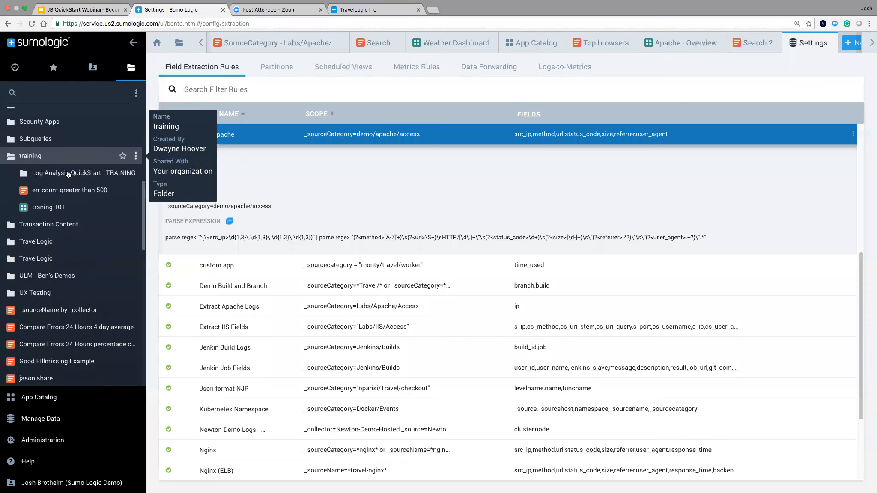
{"action": "left_click", "coordinate": [72, 178]}
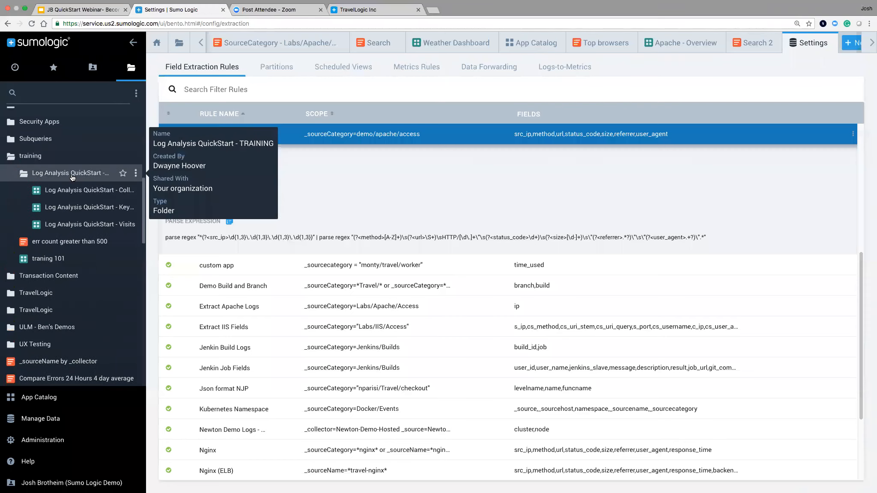
- Browse the library for advanced query examples, expanding the second TravelLogic folder and the Cool Queries folder
{"action": "scroll", "coordinate": [90, 319], "scroll_direction": "down", "scroll_amount": 4}
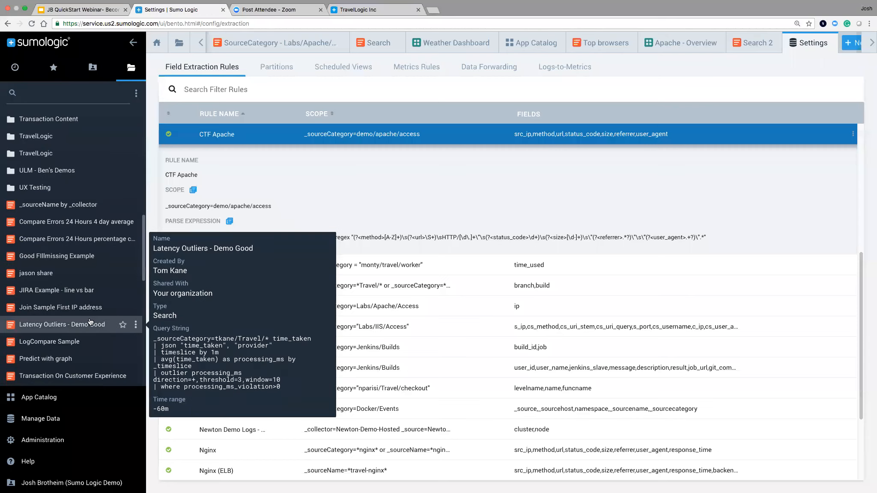
{"action": "scroll", "coordinate": [90, 322], "scroll_direction": "down", "scroll_amount": 3}
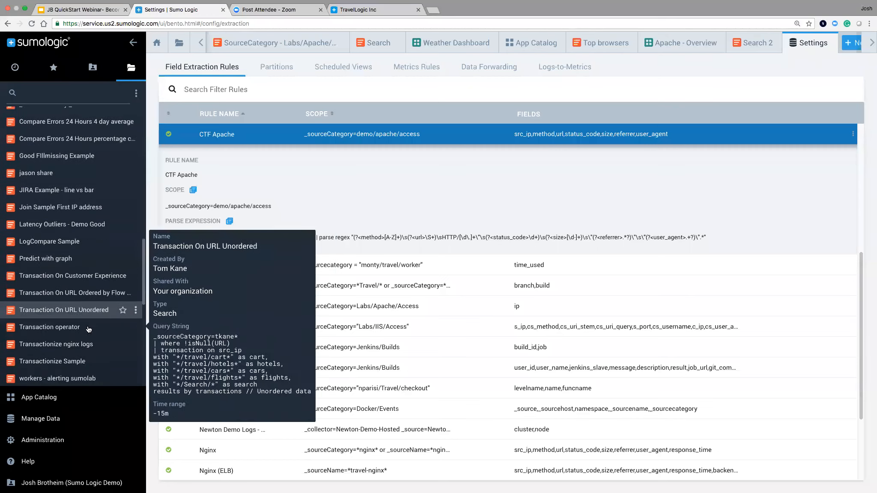
{"action": "scroll", "coordinate": [89, 328], "scroll_direction": "down", "scroll_amount": 7}
{"action": "scroll", "coordinate": [91, 325], "scroll_direction": "up", "scroll_amount": 11}
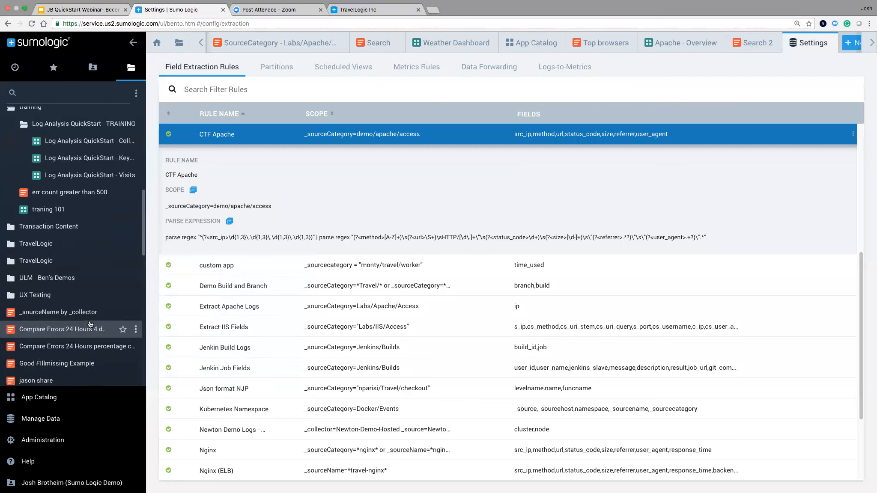
{"action": "left_click", "coordinate": [81, 261]}
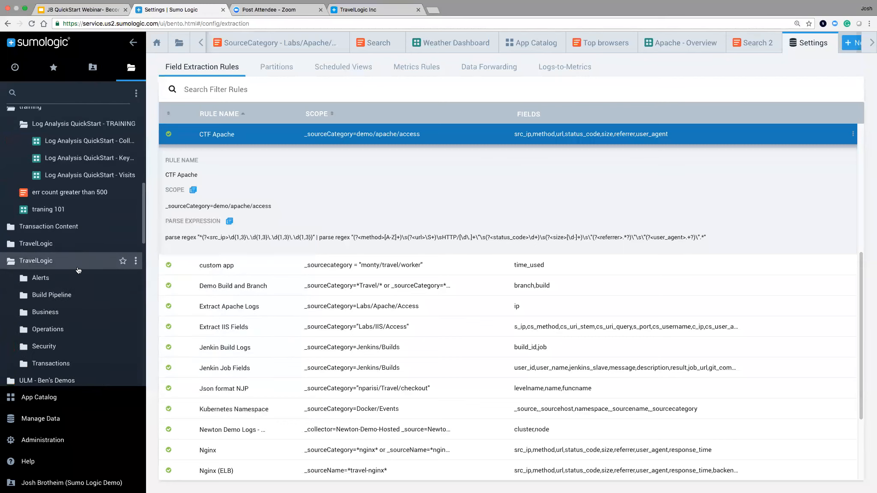
{"action": "scroll", "coordinate": [86, 252], "scroll_direction": "up", "scroll_amount": 6}
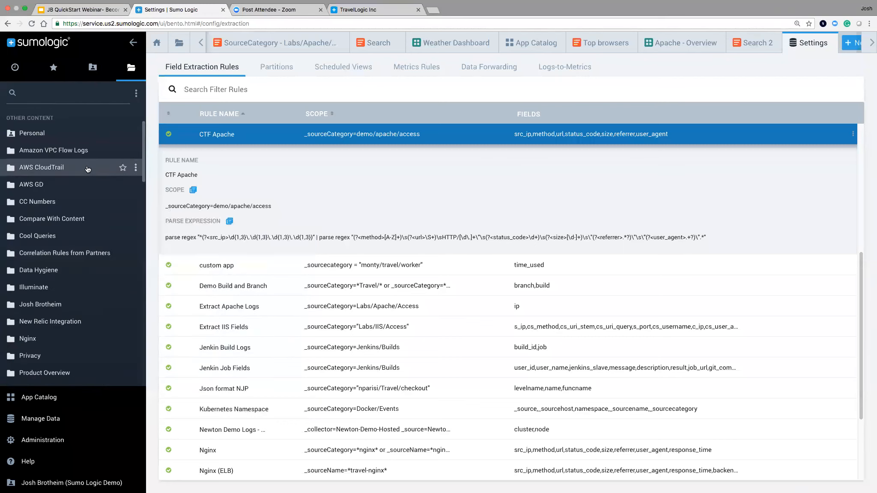
{"action": "left_click", "coordinate": [81, 236]}
{"action": "scroll", "coordinate": [95, 293], "scroll_direction": "down", "scroll_amount": 3}
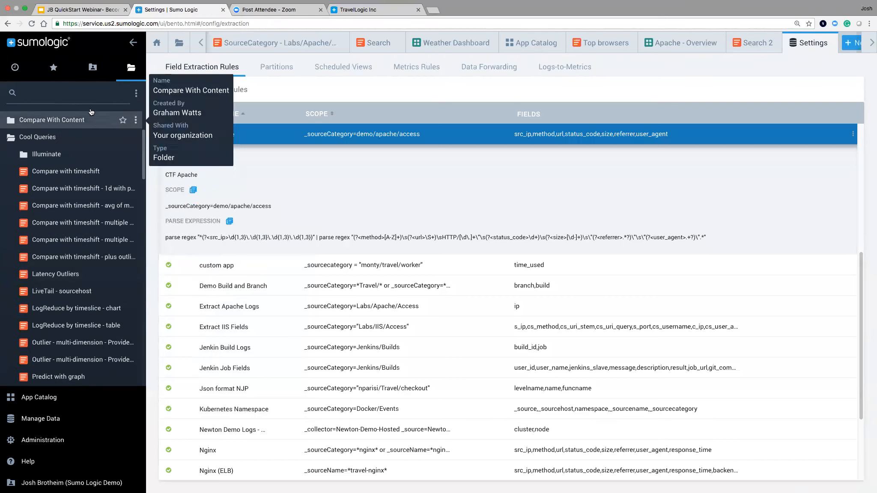
- Search the library for "outlier" and open the saved search Demo - Outlier
{"action": "left_click", "coordinate": [51, 93]}
{"action": "type", "text": "outlier"}
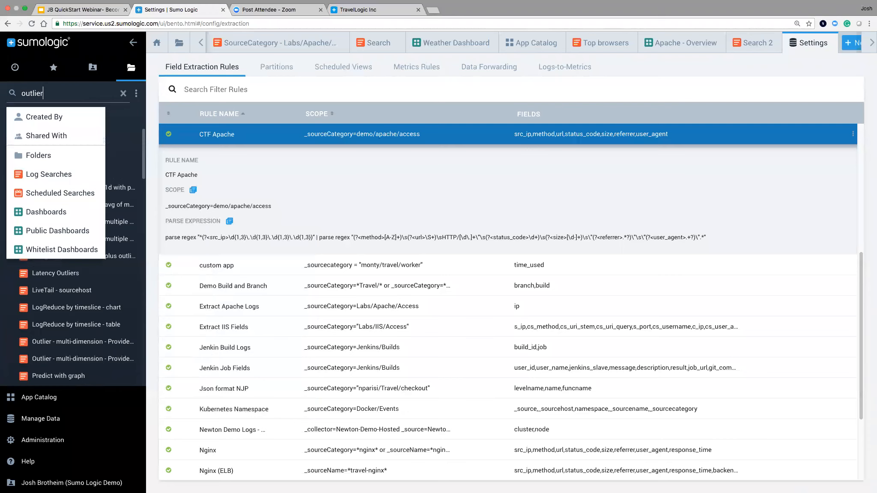
{"action": "key", "text": "Return"}
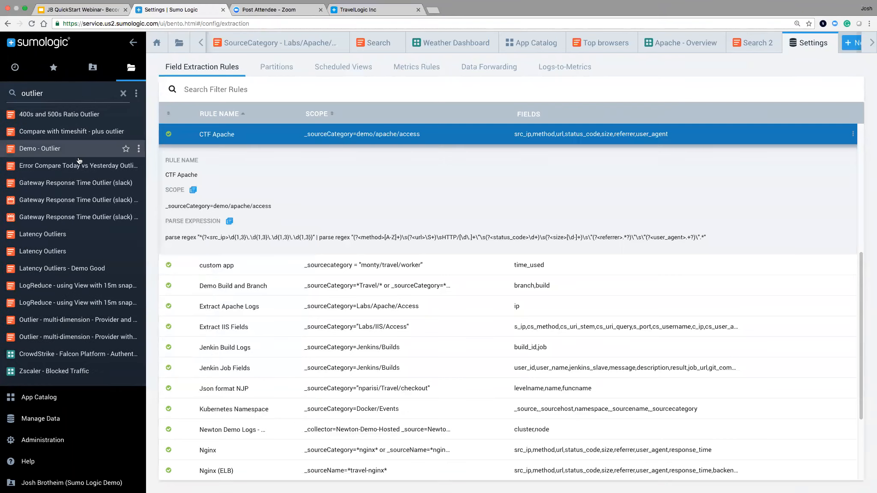
{"action": "left_click", "coordinate": [51, 149]}
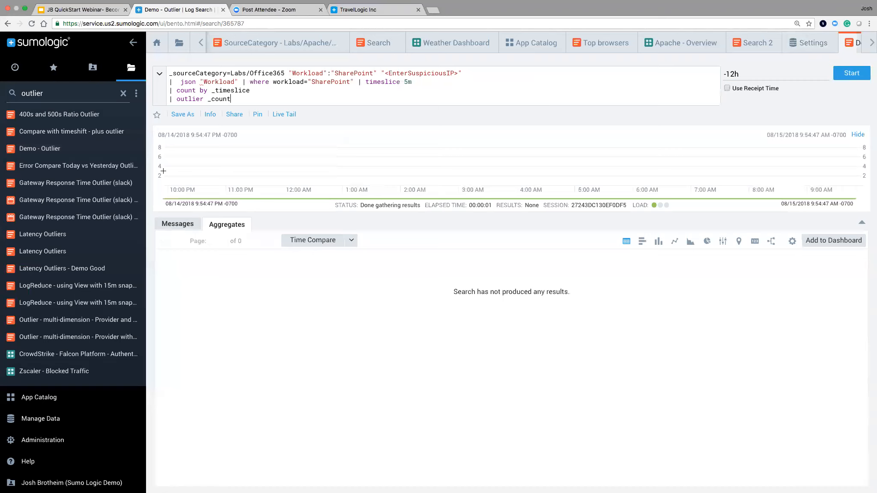
{"action": "mouse_move", "coordinate": [63, 151]}
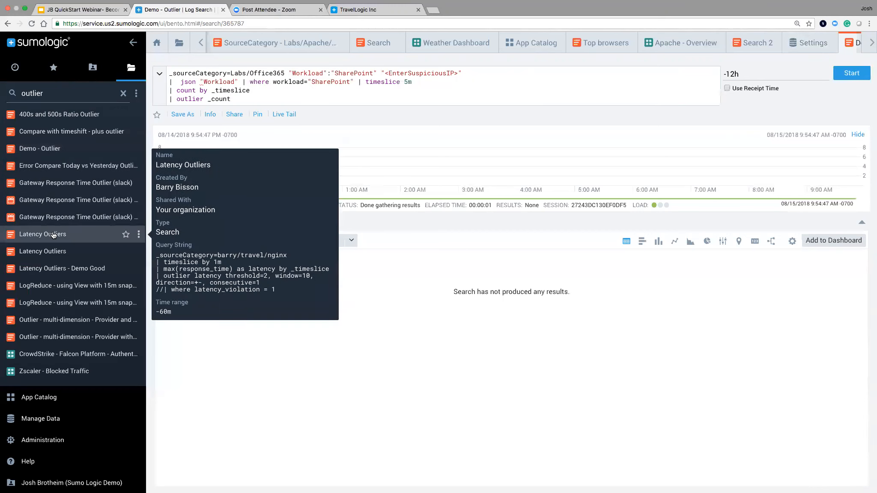
- Open the saved searches Latency Outliers and 400s and 500s Ratio Outlier from the library results
{"action": "left_click", "coordinate": [53, 235]}
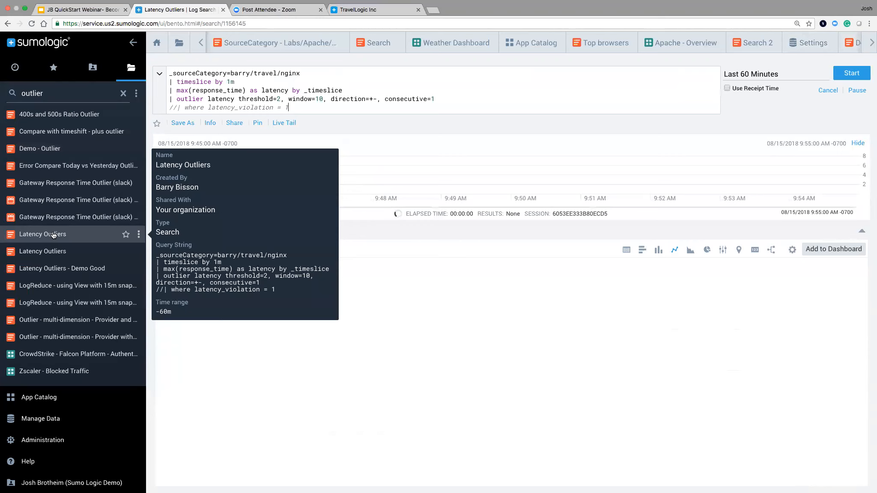
{"action": "left_click", "coordinate": [787, 75]}
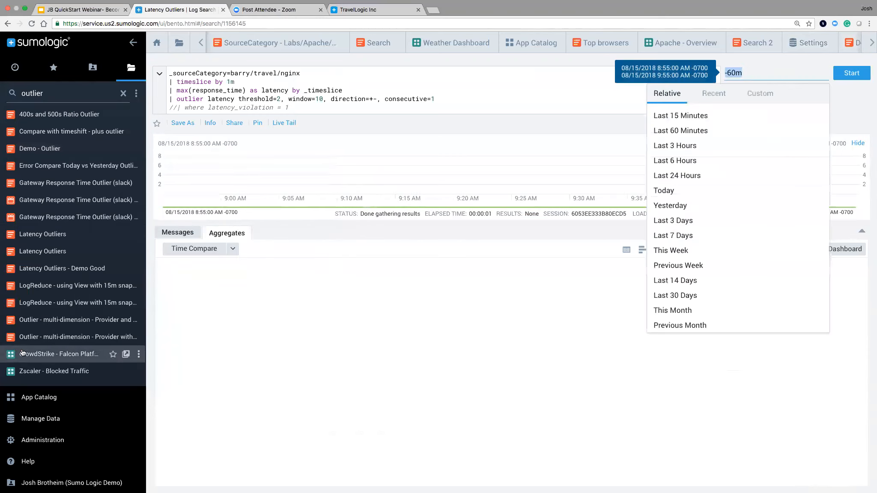
{"action": "left_click", "coordinate": [70, 119]}
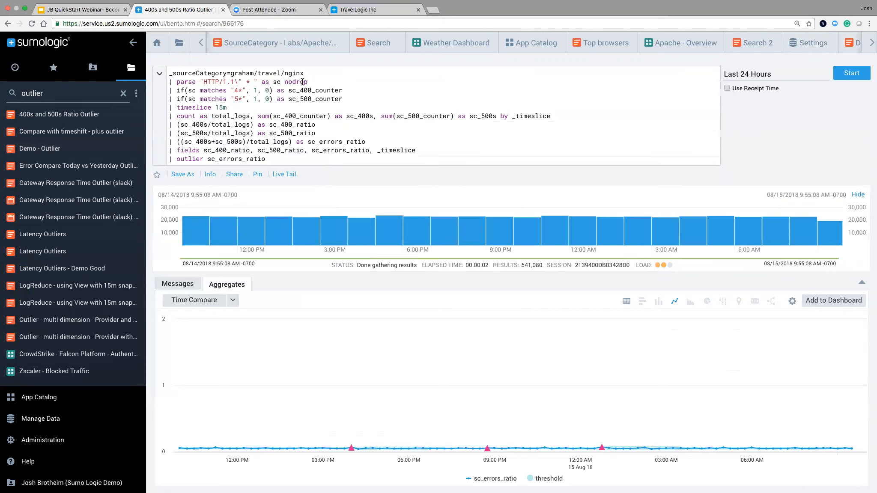
- Change the error ratio outlier chart's vertical axis to Log Scale and save the axis settings
{"action": "left_click", "coordinate": [793, 301]}
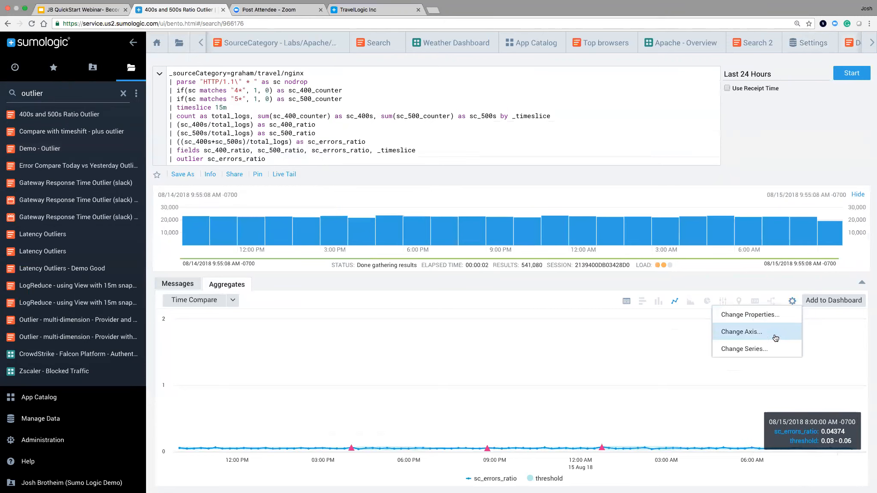
{"action": "left_click", "coordinate": [767, 349]}
{"action": "left_click", "coordinate": [517, 150]}
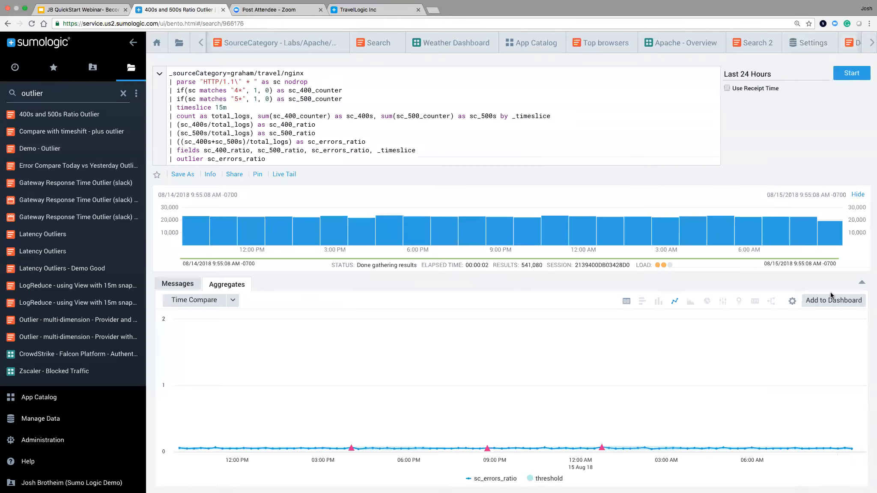
{"action": "left_click", "coordinate": [793, 301]}
{"action": "left_click", "coordinate": [771, 315]}
{"action": "key", "text": "Escape"}
{"action": "left_click", "coordinate": [793, 301]}
{"action": "left_click", "coordinate": [757, 327]}
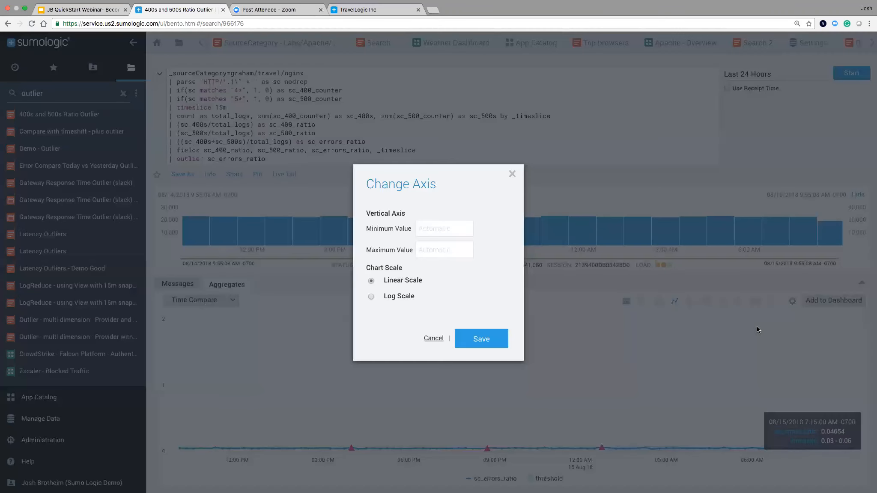
{"action": "left_click", "coordinate": [371, 297]}
{"action": "left_click", "coordinate": [492, 342]}
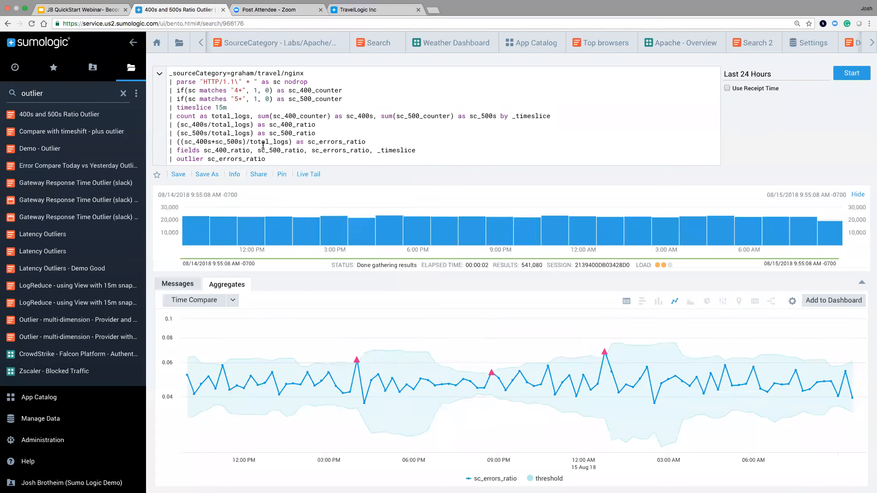
- Examine the query's counter and outlier lines and the threshold band and flagged points on the error ratio chart
{"action": "left_click", "coordinate": [238, 89]}
{"action": "mouse_move", "coordinate": [277, 394]}
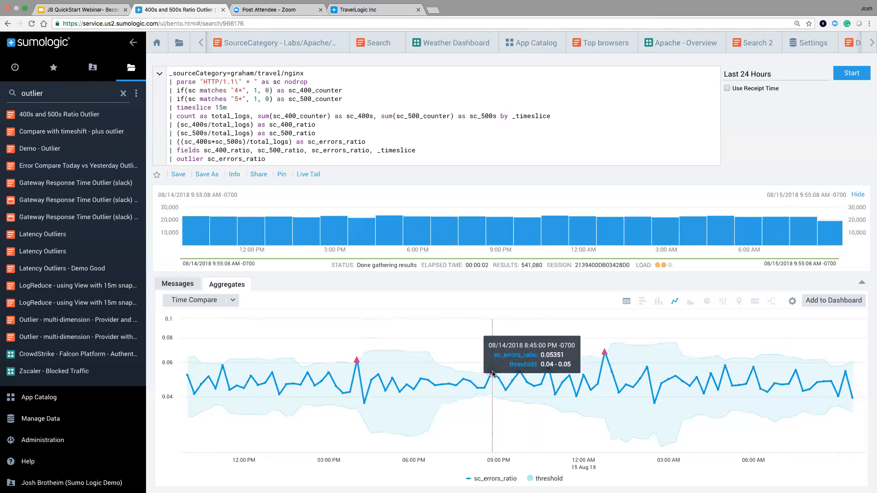
{"action": "left_click_drag", "start_coordinate": [204, 159], "coordinate": [193, 159]}
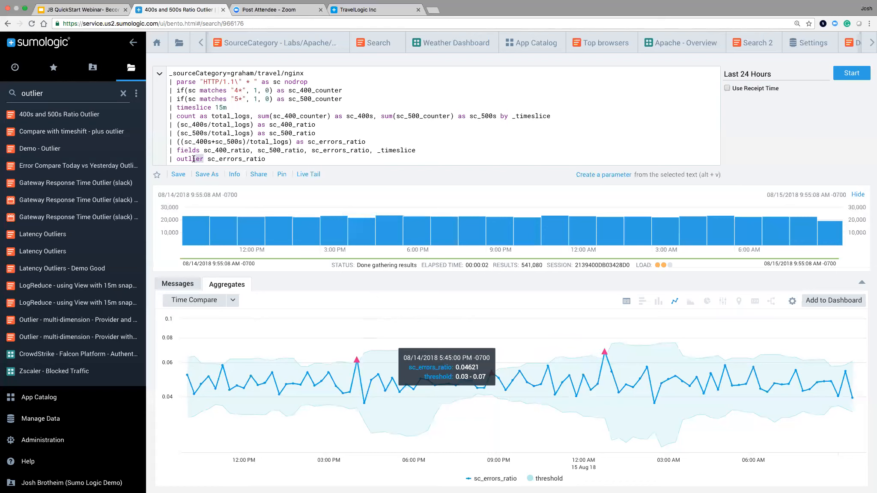
{"action": "left_click", "coordinate": [320, 154]}
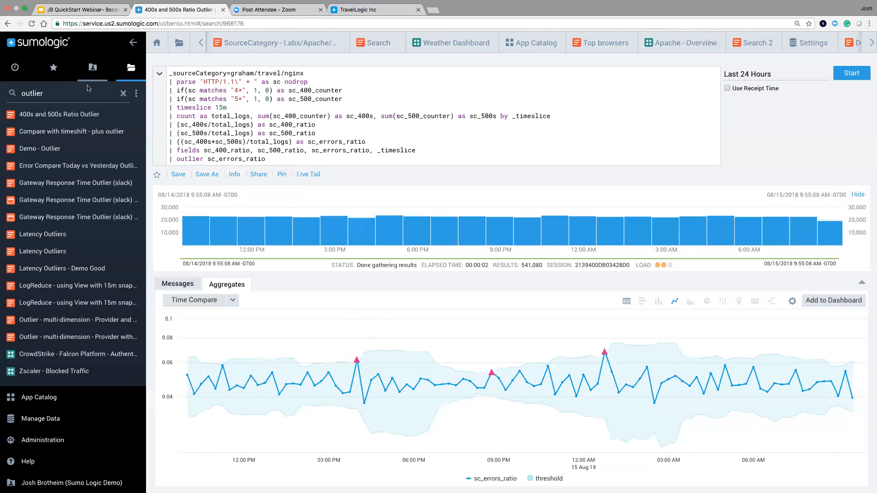
- Switch to the personal content folder, expand the Apache folder, and open the Apache - Overview dashboard
{"action": "left_click", "coordinate": [14, 95]}
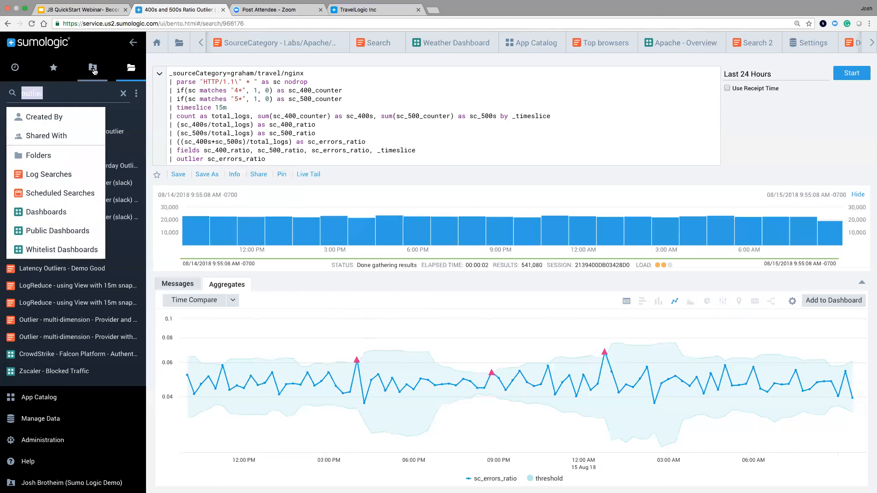
{"action": "left_click", "coordinate": [94, 93]}
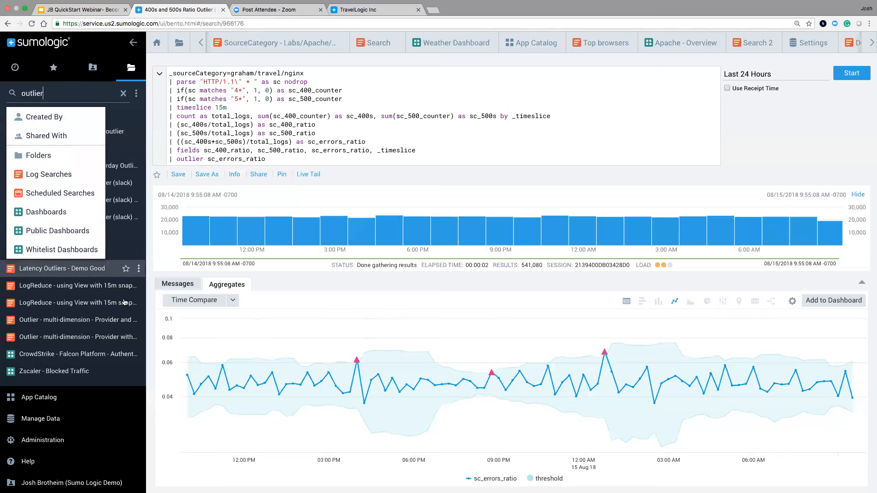
{"action": "left_click", "coordinate": [94, 69]}
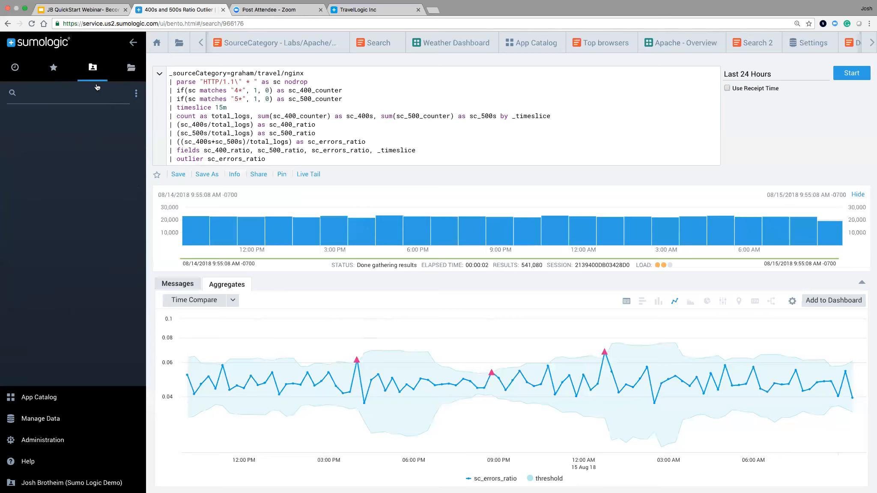
{"action": "left_click", "coordinate": [47, 116]}
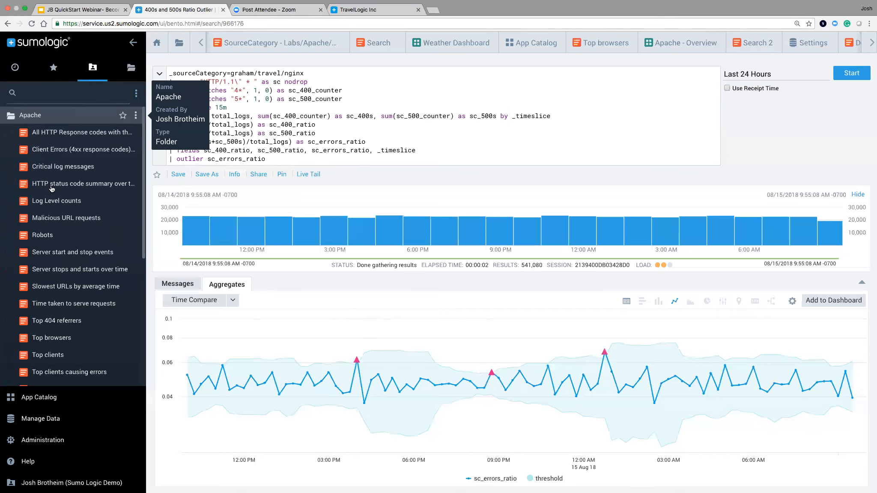
{"action": "scroll", "coordinate": [69, 300], "scroll_direction": "down", "scroll_amount": 5}
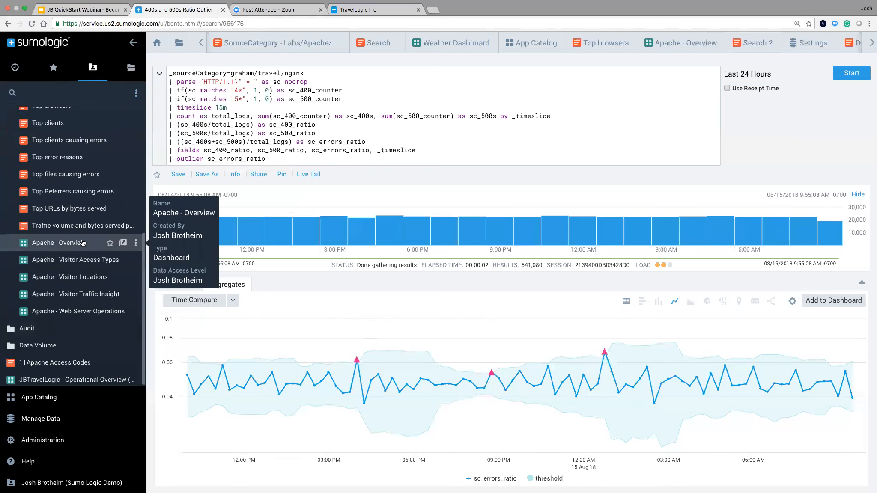
{"action": "left_click", "coordinate": [83, 243]}
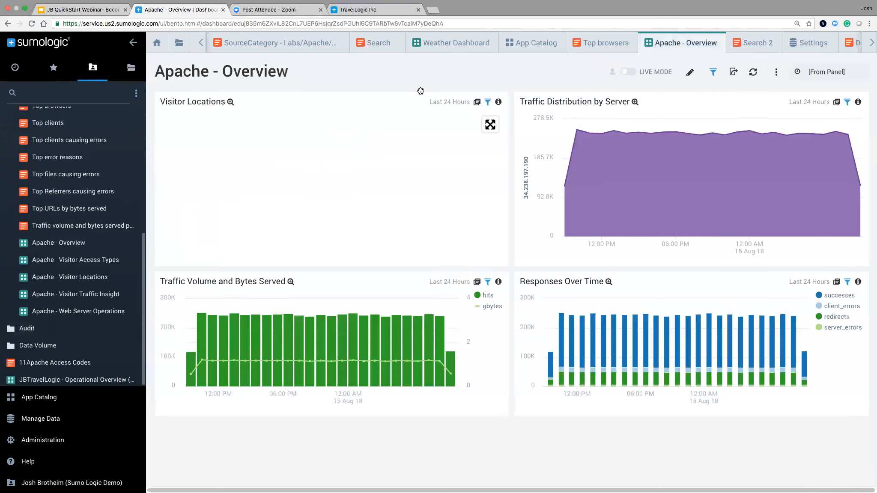
- Open the Visitor Locations panel's query as a log search and highlight the source IP in its first raw message
{"action": "left_click", "coordinate": [477, 102]}
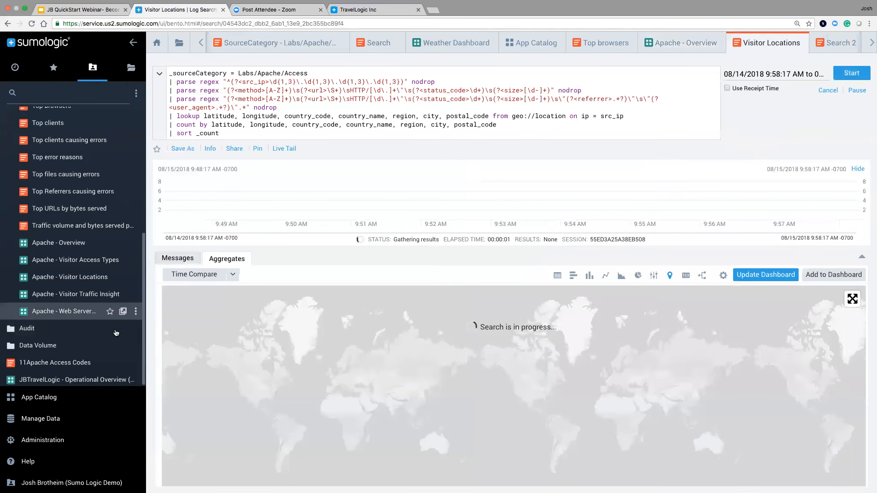
{"action": "left_click", "coordinate": [178, 260]}
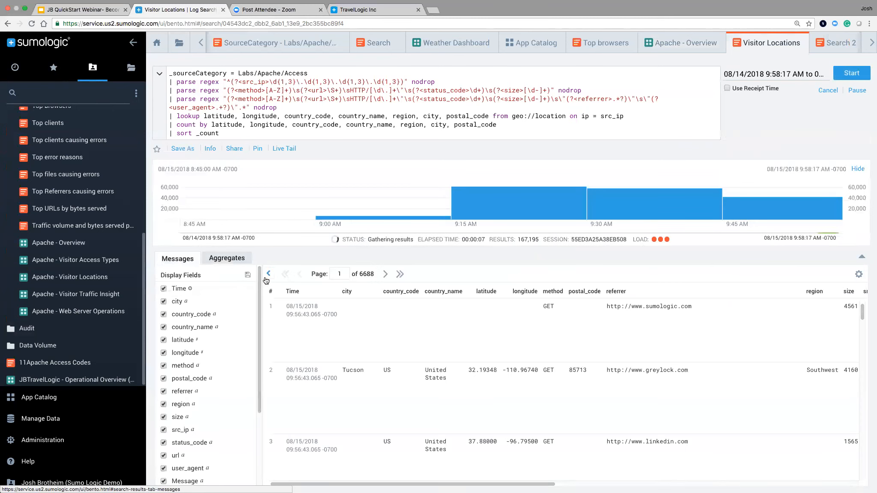
{"action": "mouse_move", "coordinate": [393, 476]}
{"action": "left_click_drag", "start_coordinate": [518, 485], "coordinate": [822, 483]}
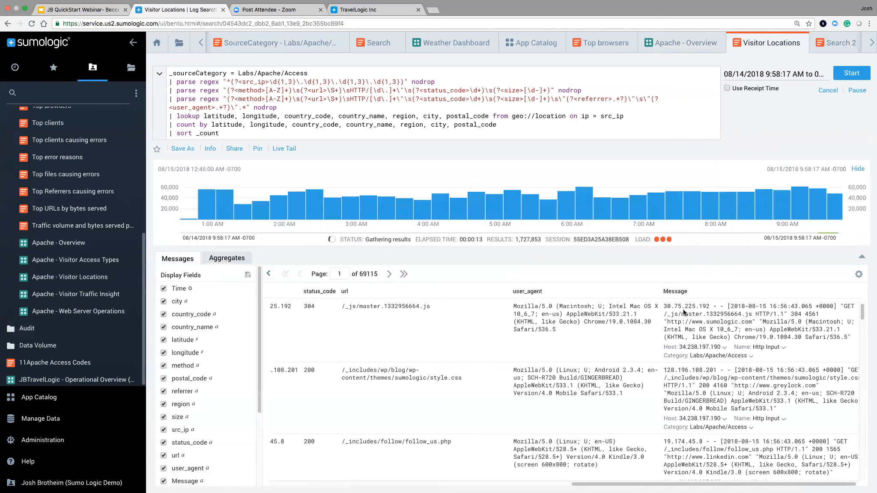
{"action": "left_click_drag", "start_coordinate": [675, 306], "coordinate": [806, 331]}
{"action": "left_click", "coordinate": [752, 300]}
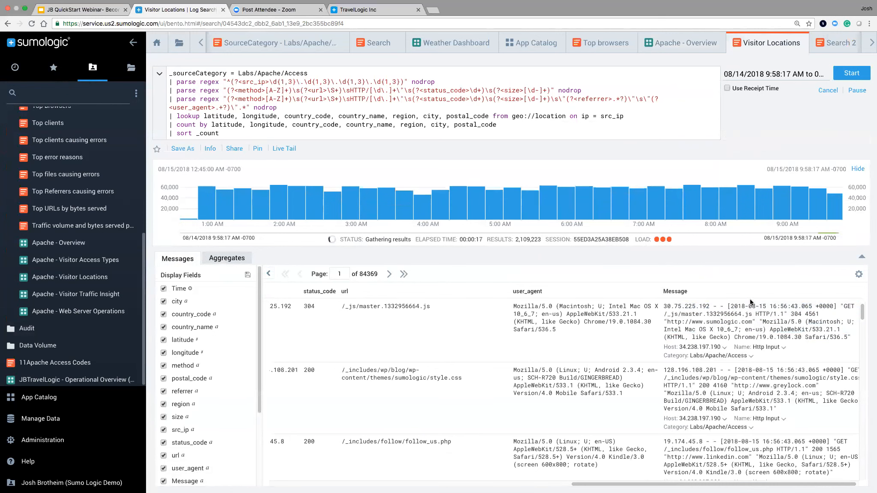
{"action": "mouse_move", "coordinate": [709, 307]}
{"action": "left_mouse_down"}
{"action": "mouse_move", "coordinate": [665, 311]}
{"action": "mouse_move", "coordinate": [710, 300]}
{"action": "mouse_move", "coordinate": [710, 285]}
{"action": "mouse_move", "coordinate": [710, 295]}
{"action": "left_mouse_up"}
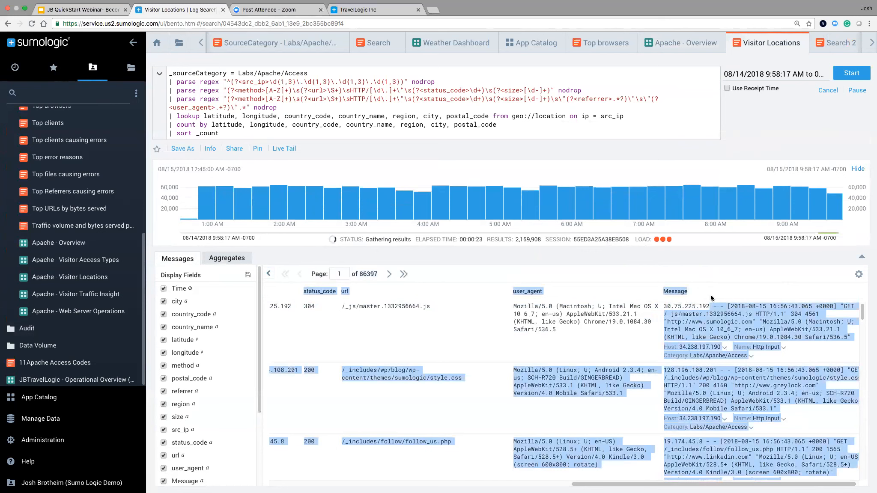
- Examine the src_ip parse regex and the geo://location lookup clause in the Visitor Locations query
{"action": "left_click_drag", "start_coordinate": [247, 82], "coordinate": [345, 83]}
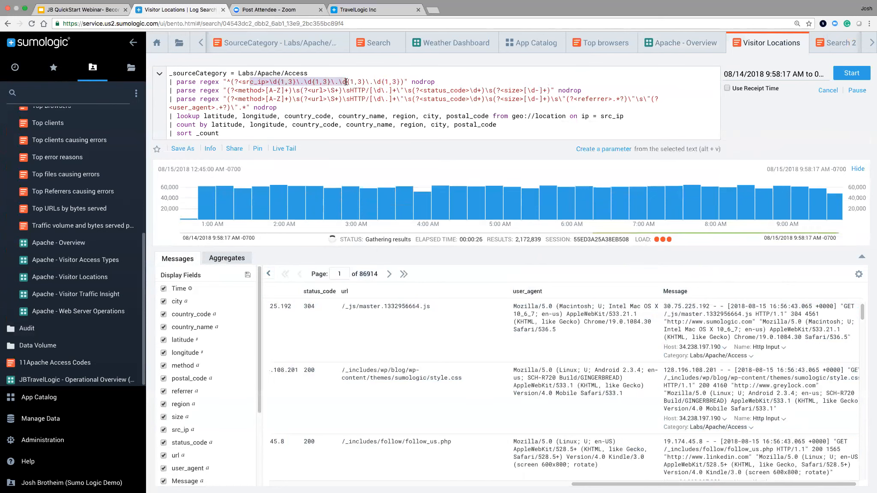
{"action": "left_click", "coordinate": [282, 82]}
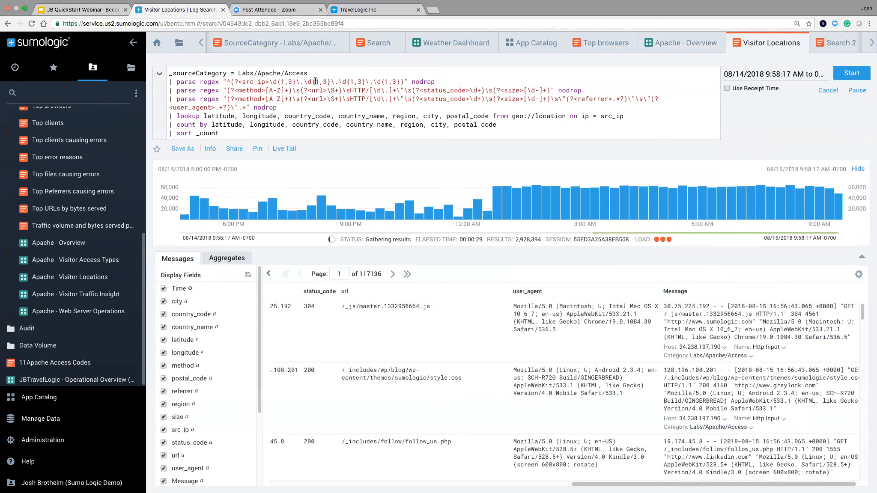
{"action": "left_click", "coordinate": [351, 82]}
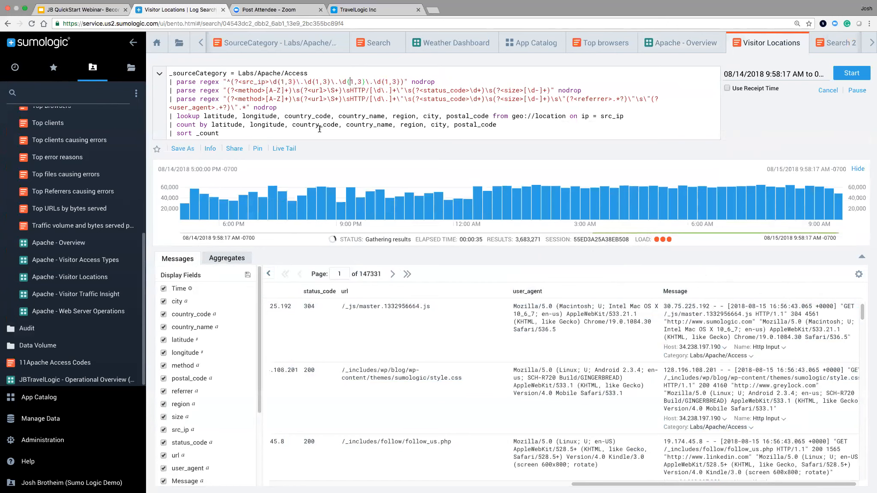
{"action": "left_click_drag", "start_coordinate": [499, 117], "coordinate": [636, 114]}
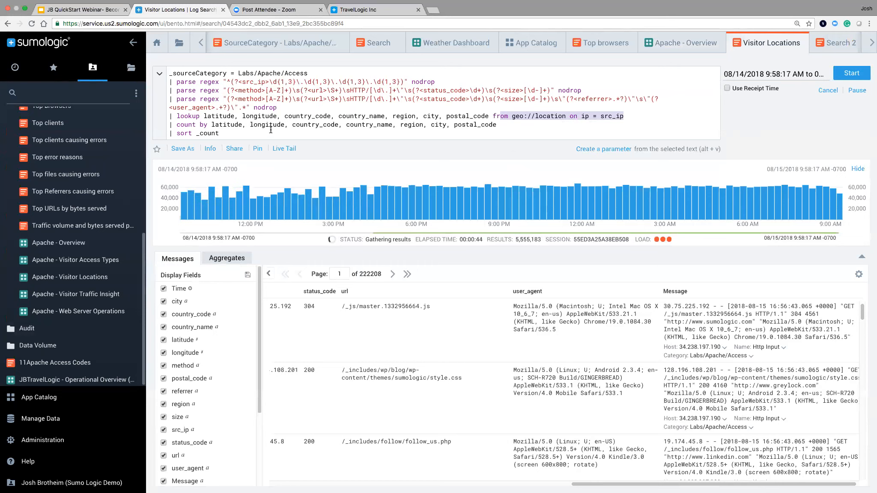
{"action": "left_click", "coordinate": [238, 116]}
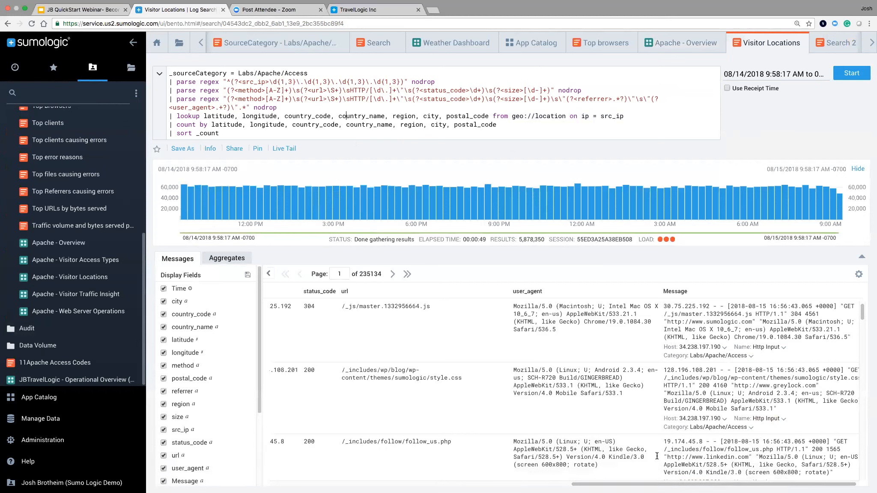
- Examine the latitude, longitude and city fields of the second message in the search results
{"action": "left_click_drag", "start_coordinate": [746, 484], "coordinate": [434, 485]}
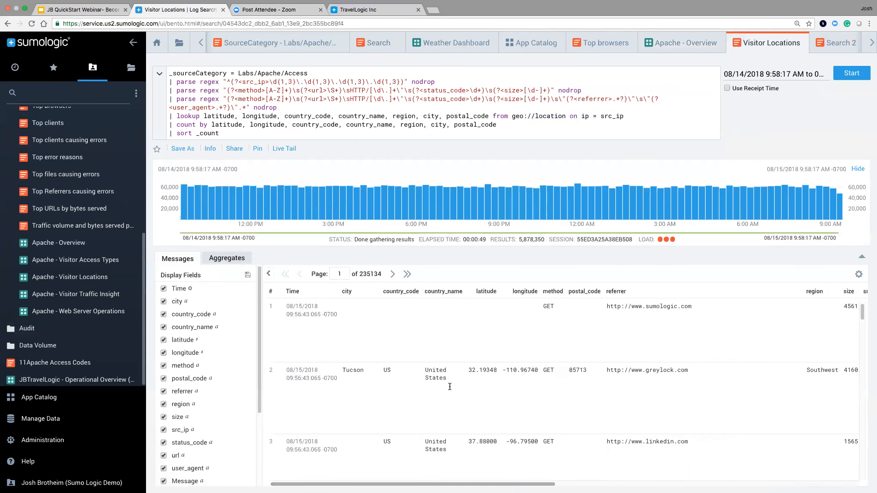
{"action": "scroll", "coordinate": [453, 373], "scroll_direction": "down", "scroll_amount": 1}
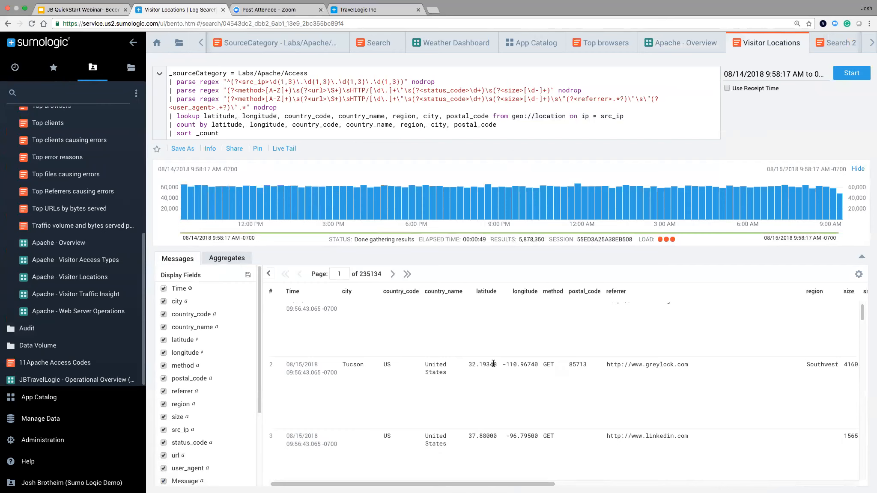
{"action": "left_click_drag", "start_coordinate": [496, 363], "coordinate": [470, 364]}
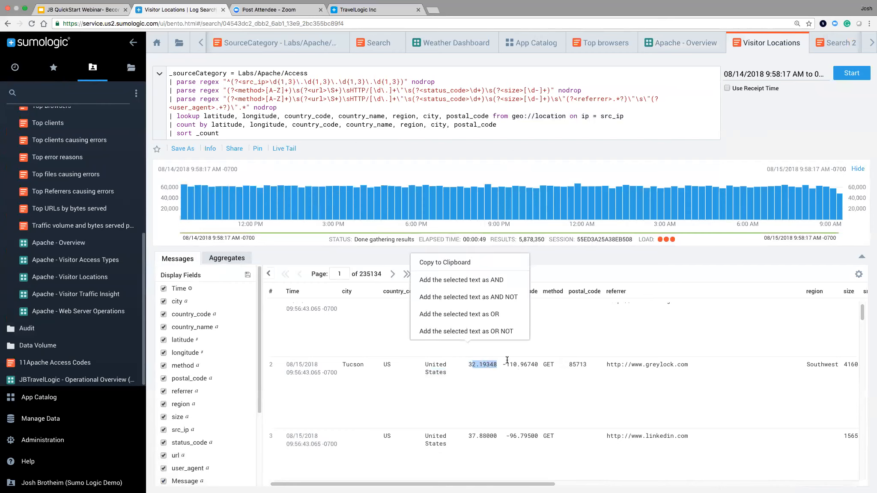
{"action": "left_click", "coordinate": [494, 364]}
{"action": "left_click_drag", "start_coordinate": [527, 364], "coordinate": [340, 365]}
{"action": "left_click", "coordinate": [359, 364]}
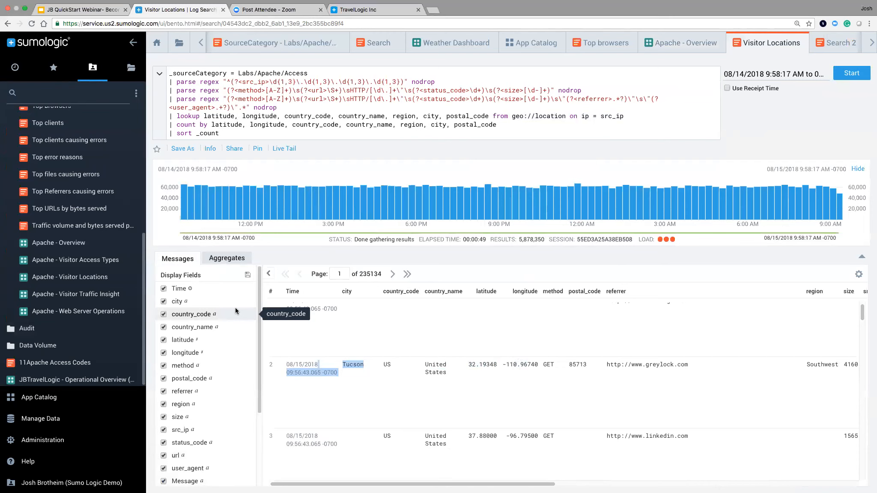
- Show the aggregate results as a table and examine the coordinates and counts per location
{"action": "left_click", "coordinate": [225, 258]}
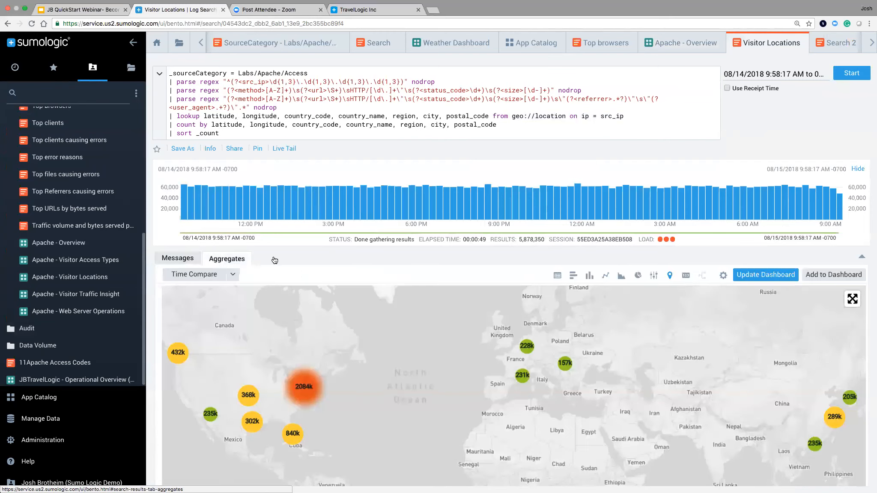
{"action": "left_click", "coordinate": [574, 277]}
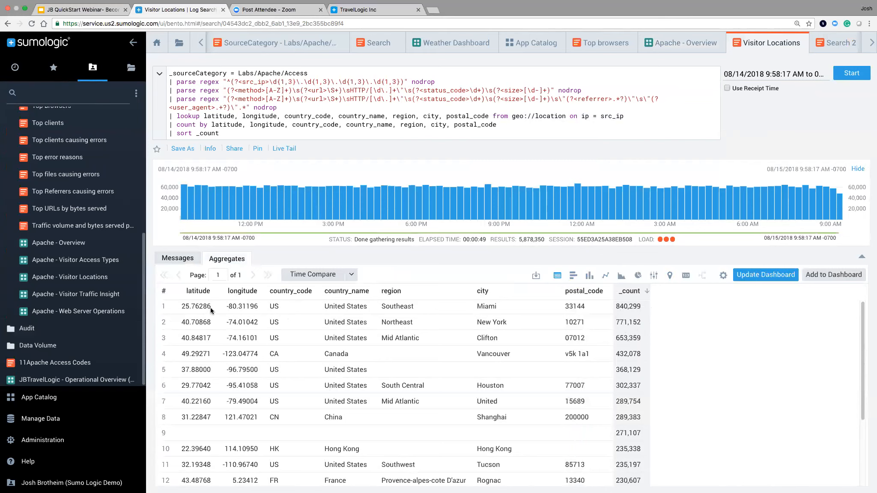
{"action": "left_click_drag", "start_coordinate": [259, 306], "coordinate": [224, 307]}
{"action": "left_click_drag", "start_coordinate": [650, 325], "coordinate": [614, 324]}
- Display the aggregate results as a map and look over the visitor clusters across North America and Europe
{"action": "left_click", "coordinate": [670, 276]}
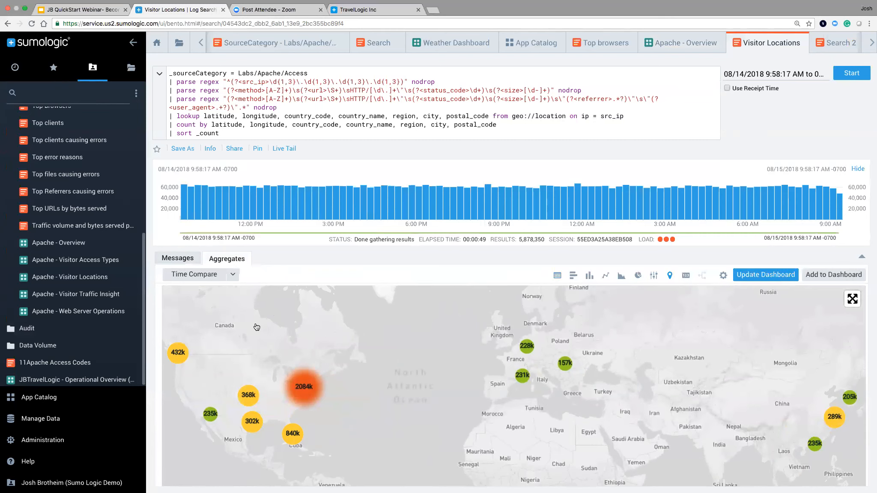
{"action": "left_click_drag", "start_coordinate": [256, 327], "coordinate": [271, 319]}
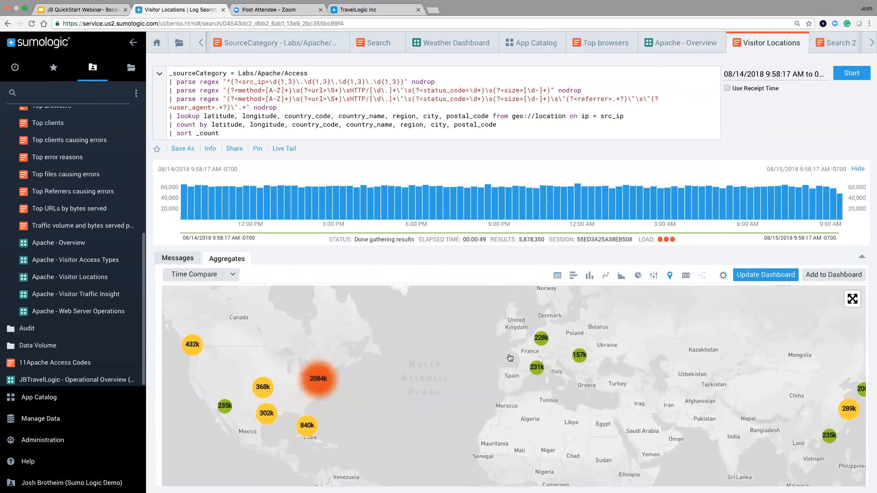
{"action": "left_click_drag", "start_coordinate": [510, 358], "coordinate": [494, 358]}
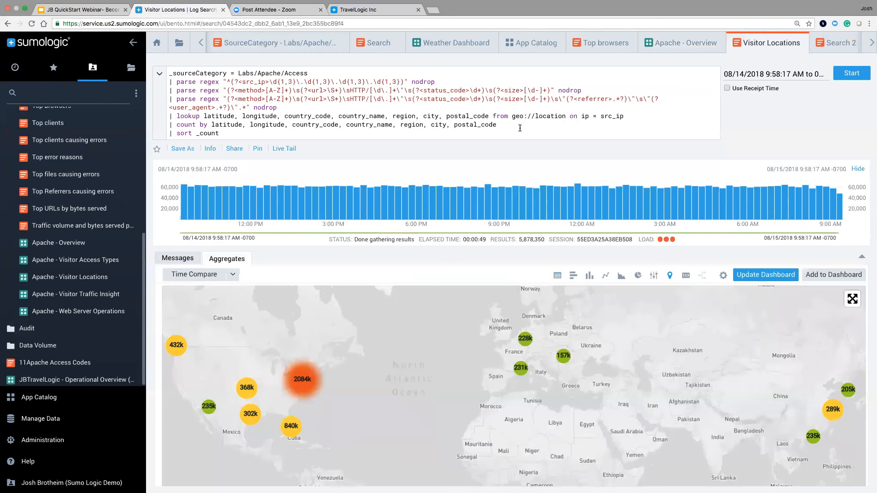
{"action": "left_click_drag", "start_coordinate": [488, 114], "coordinate": [286, 108]}
{"action": "left_click", "coordinate": [361, 105]}
- Create a new log search and put the cursor in its empty query
{"action": "left_click", "coordinate": [871, 43]}
{"action": "left_click", "coordinate": [872, 43]}
{"action": "left_click", "coordinate": [871, 43]}
{"action": "left_click", "coordinate": [871, 43]}
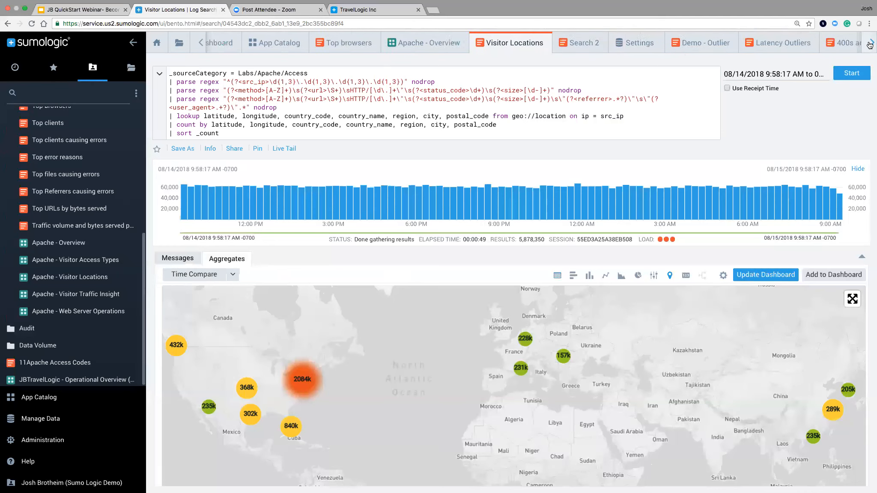
{"action": "left_click", "coordinate": [870, 43]}
{"action": "left_click", "coordinate": [855, 42]}
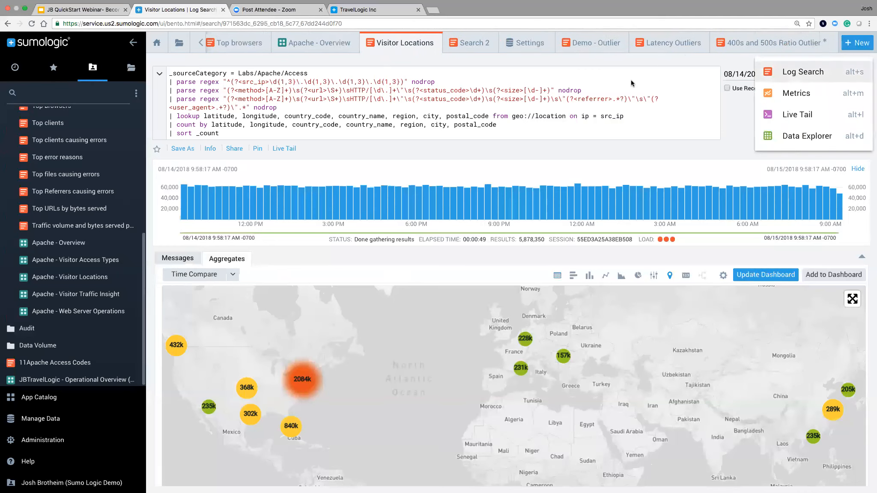
{"action": "key", "text": "alt+s"}
{"action": "left_click", "coordinate": [380, 74]}
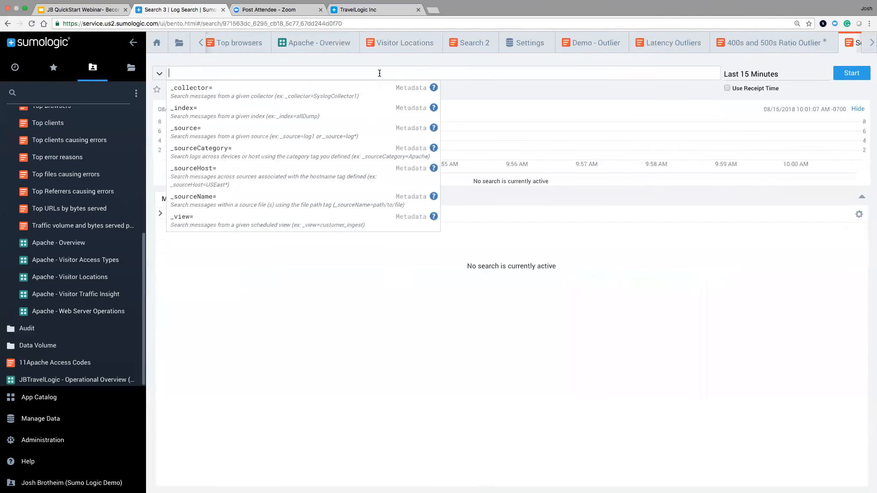
- Try to enter a _sourceCategory query whose value begins with "sn", using the suggested _sourceCategory= metadata field
{"action": "type", "text": "_se"}
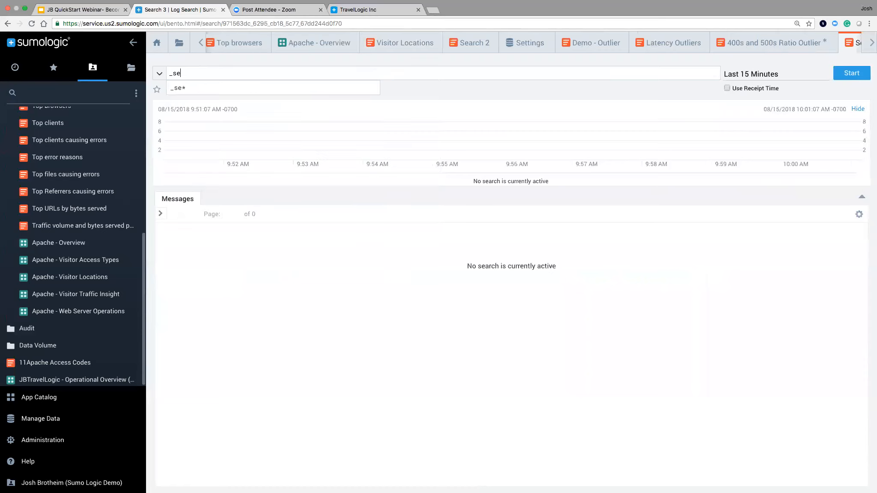
{"action": "key", "text": "BackSpace"}
{"action": "key", "text": "Down"}
{"action": "key", "text": "Down"}
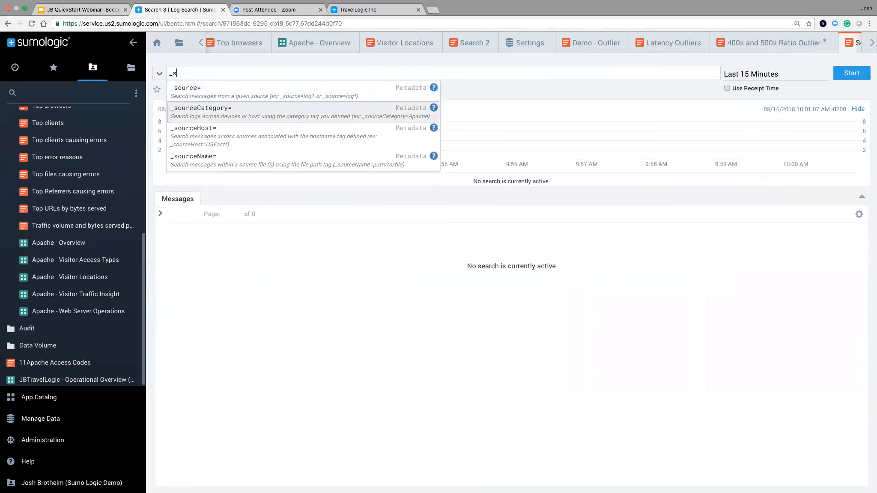
{"action": "key", "text": "Return"}
{"action": "type", "text": "sn"}
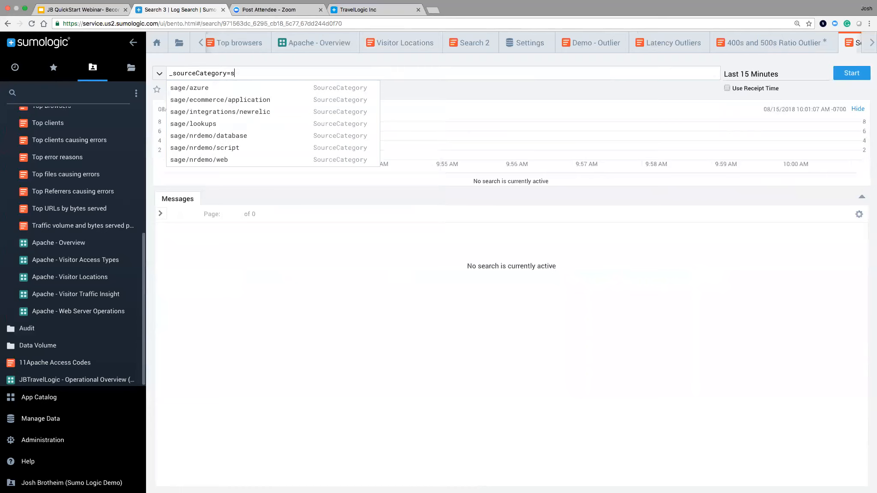
{"action": "key", "text": "BackSpace"}
{"action": "key", "text": "BackSpace"}
{"action": "key", "text": "BackSpace"}
{"action": "type", "text": "sn"}
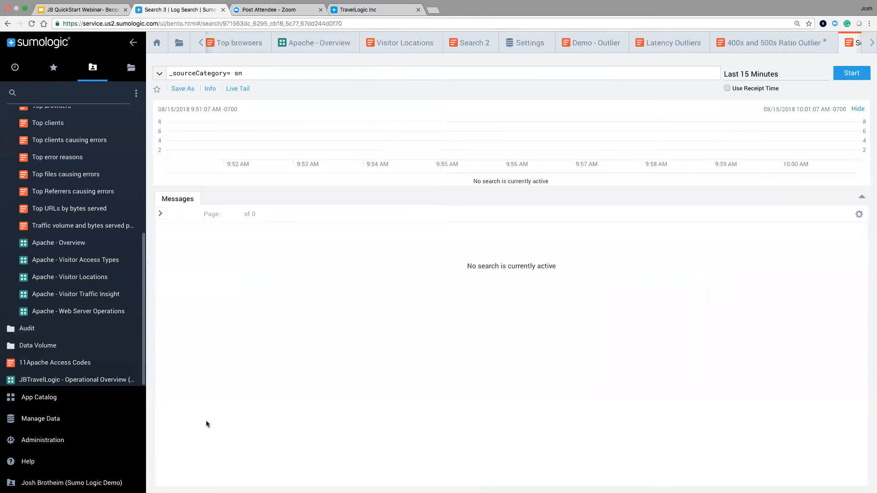
- Filter the data collection list for "snort" and launch a log search on the Labs/Snort source category
{"action": "left_click", "coordinate": [124, 418]}
{"action": "left_click", "coordinate": [92, 375]}
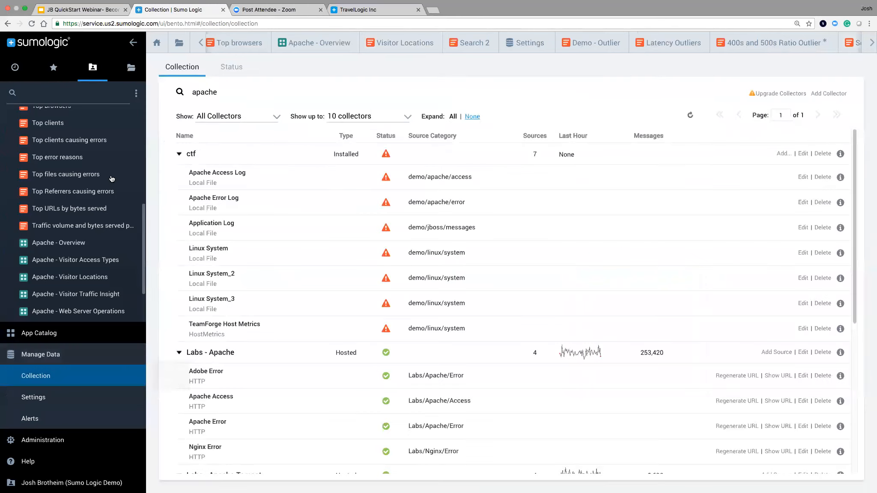
{"action": "double_click", "coordinate": [240, 93]}
{"action": "type", "text": "snort"}
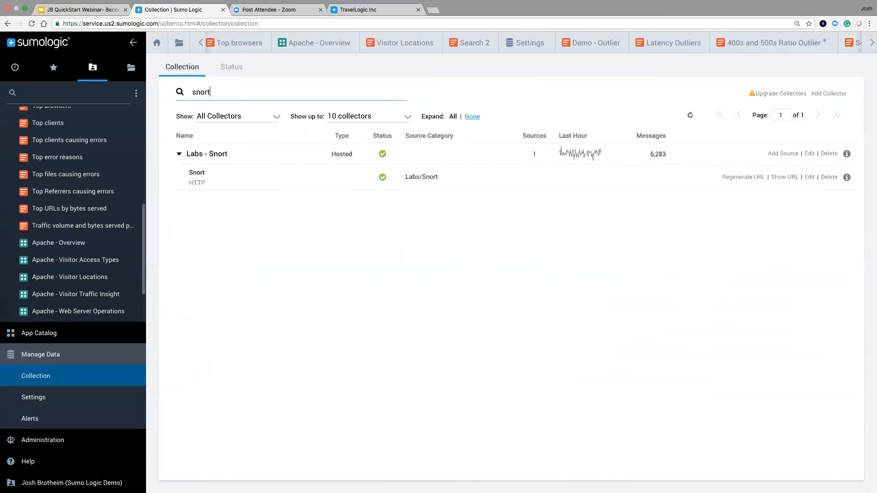
{"action": "mouse_move", "coordinate": [423, 179]}
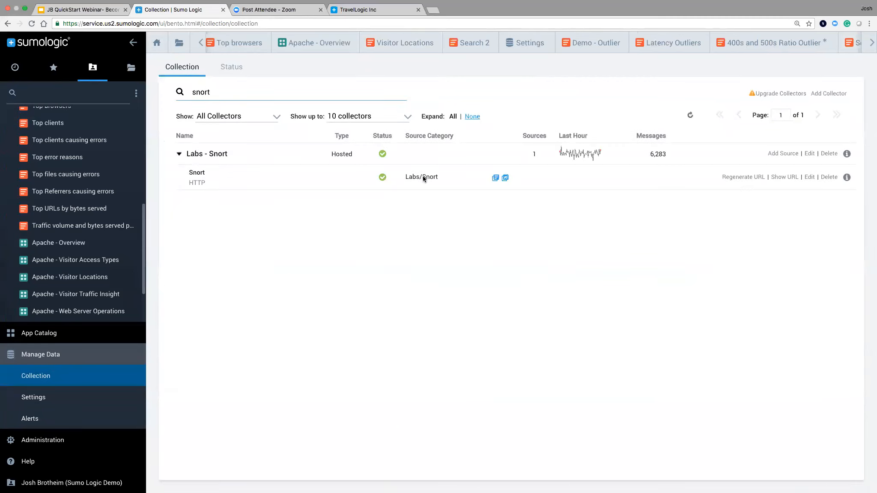
{"action": "left_click", "coordinate": [495, 179]}
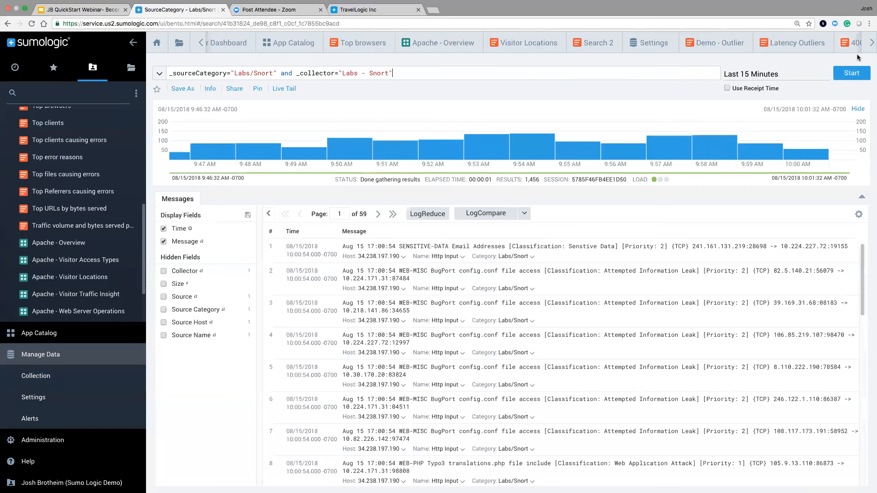
- Set the Labs/Snort search's time range to Last 3 Hours and run it
{"action": "left_click", "coordinate": [764, 74]}
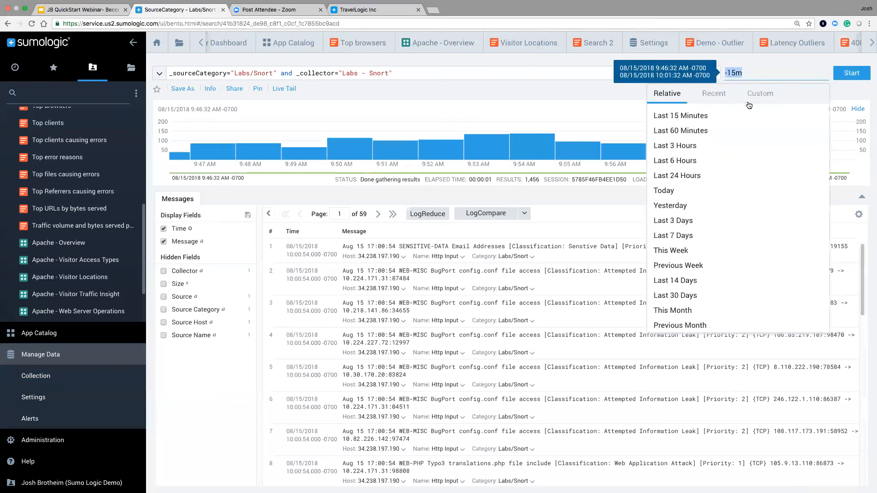
{"action": "left_click", "coordinate": [717, 146]}
{"action": "left_click", "coordinate": [860, 75]}
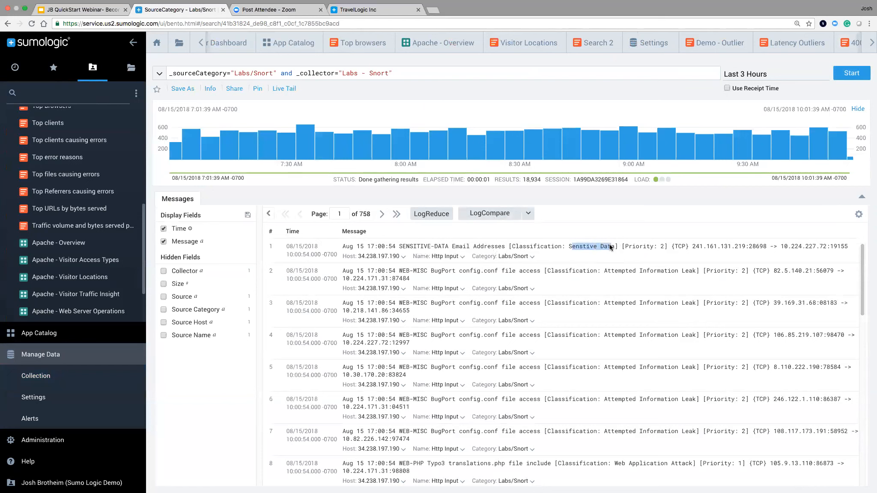
- Examine the Classification text of the Snort messages, comparing several entries in the result list
{"action": "left_click", "coordinate": [647, 274]}
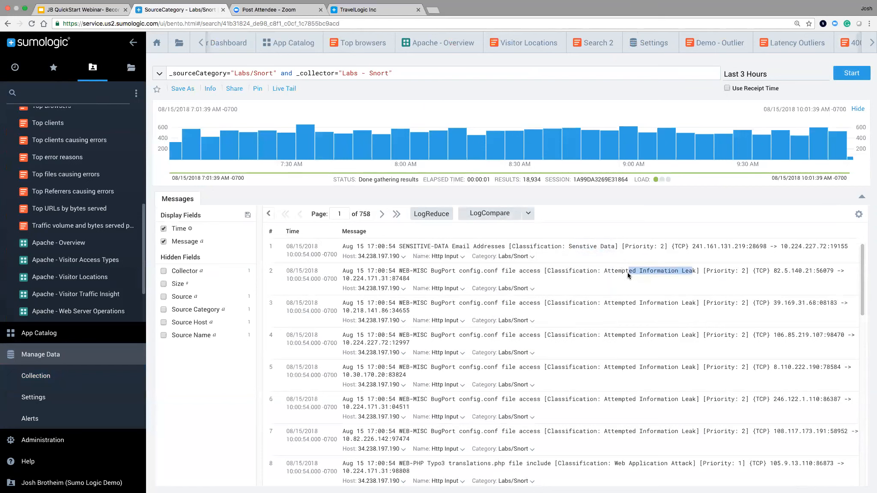
{"action": "scroll", "coordinate": [698, 403], "scroll_direction": "down", "scroll_amount": 3}
{"action": "left_click_drag", "start_coordinate": [644, 413], "coordinate": [684, 414]}
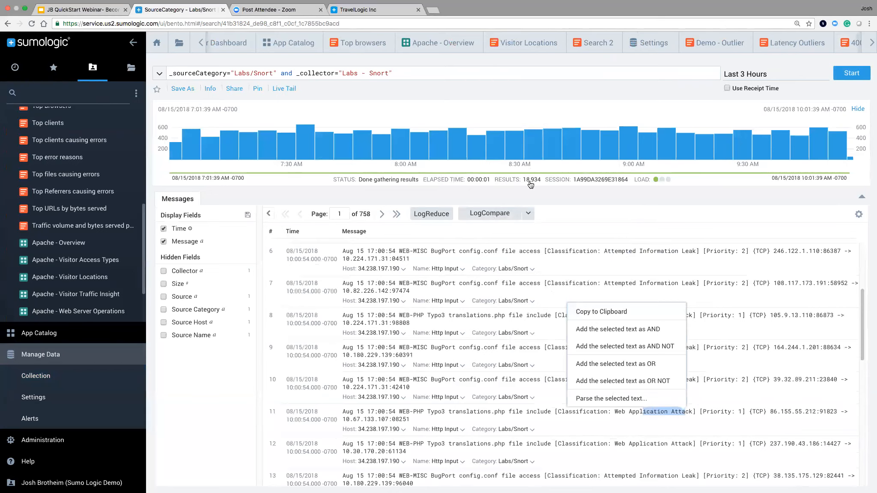
{"action": "left_click", "coordinate": [675, 239]}
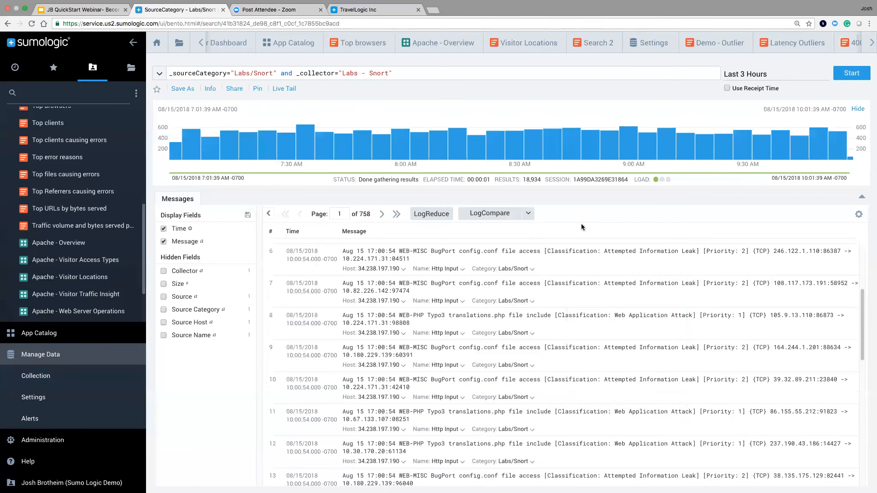
{"action": "scroll", "coordinate": [643, 345], "scroll_direction": "down", "scroll_amount": 3}
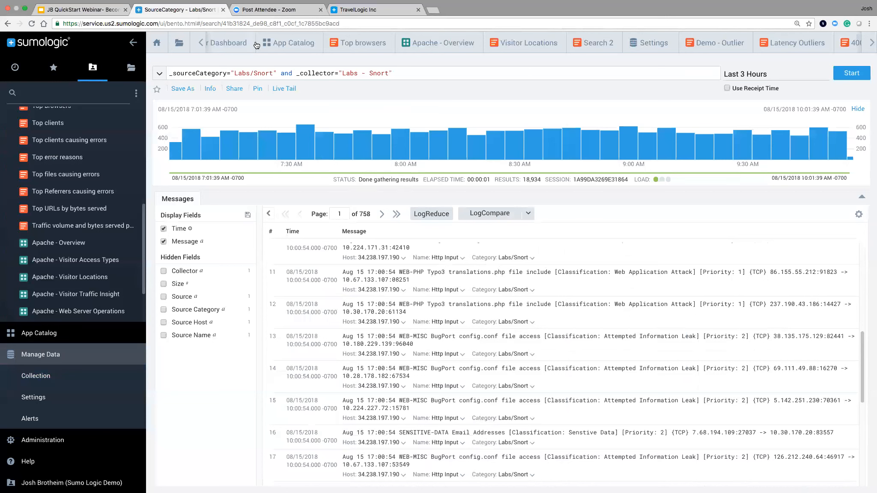
{"action": "scroll", "coordinate": [544, 247], "scroll_direction": "up", "scroll_amount": 6}
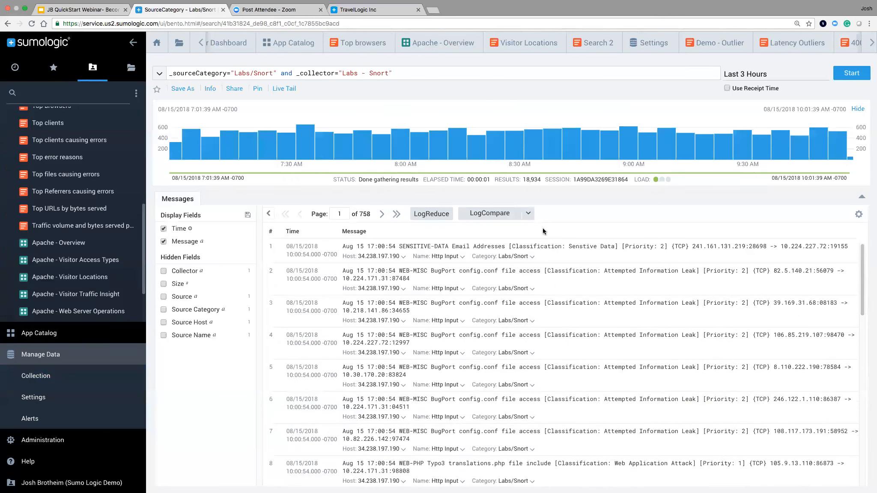
- Run LogReduce on the Snort results and examine the signatures, leaving the first signature unedited
{"action": "left_click", "coordinate": [422, 213]}
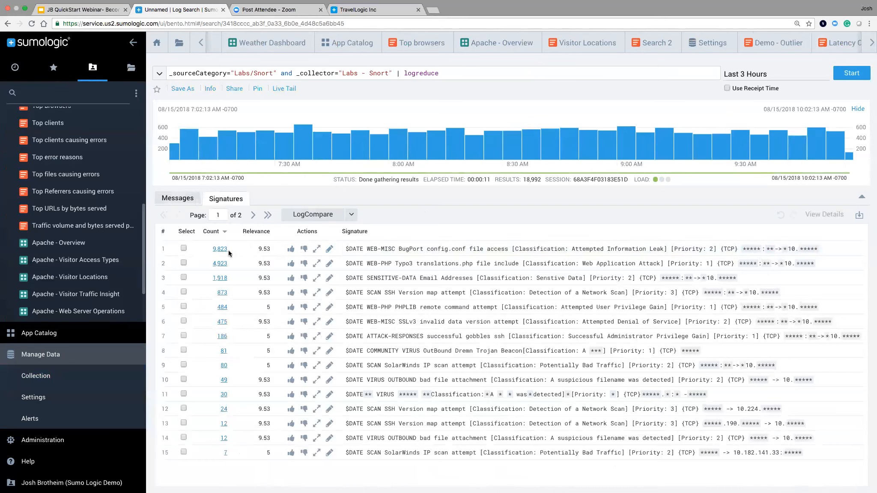
{"action": "left_click", "coordinate": [644, 247]}
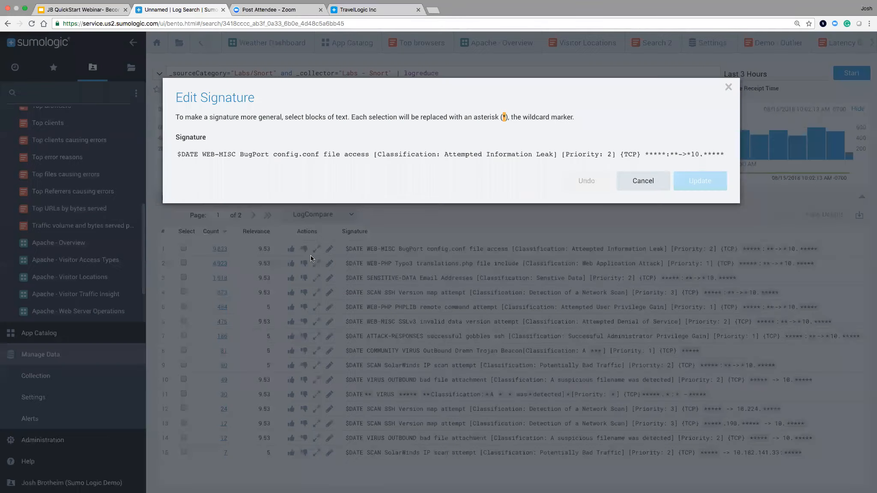
{"action": "left_click", "coordinate": [641, 182]}
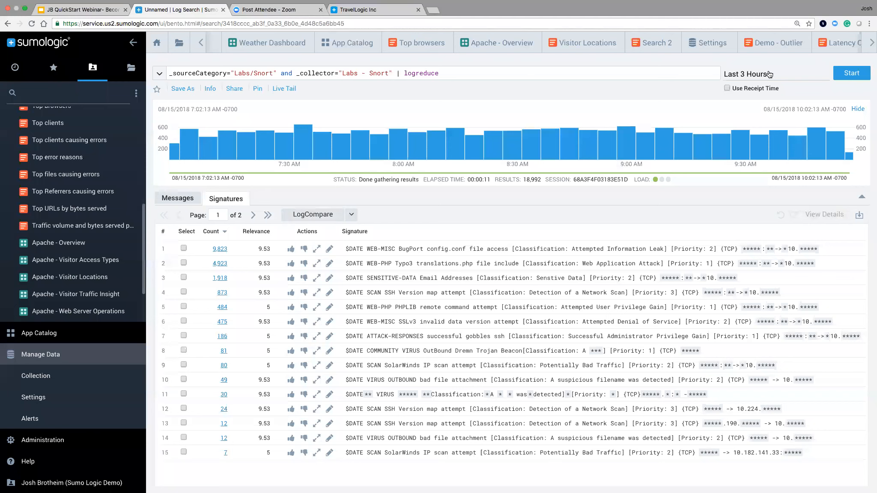
{"action": "mouse_move", "coordinate": [770, 76]}
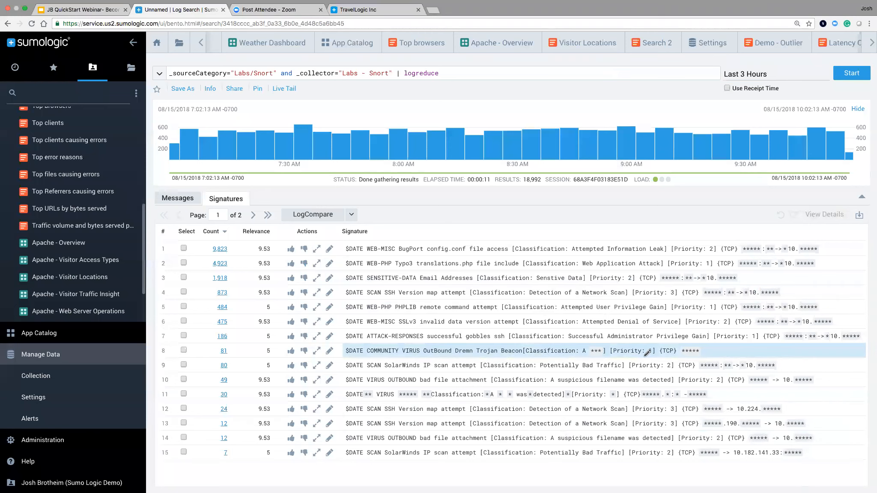
- Run LogCompare on the Snort signatures with a -24h timeshift and examine the percentage changes in their counts
{"action": "left_click", "coordinate": [317, 214]}
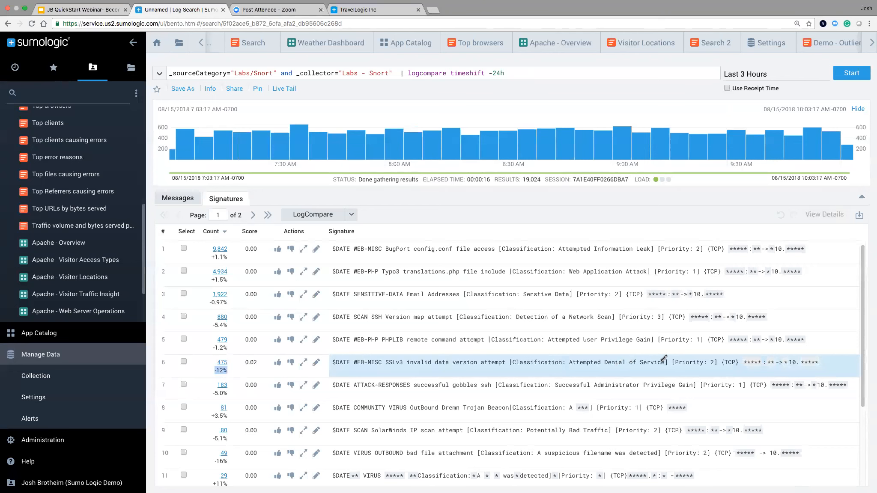
{"action": "scroll", "coordinate": [411, 358], "scroll_direction": "down", "scroll_amount": 5}
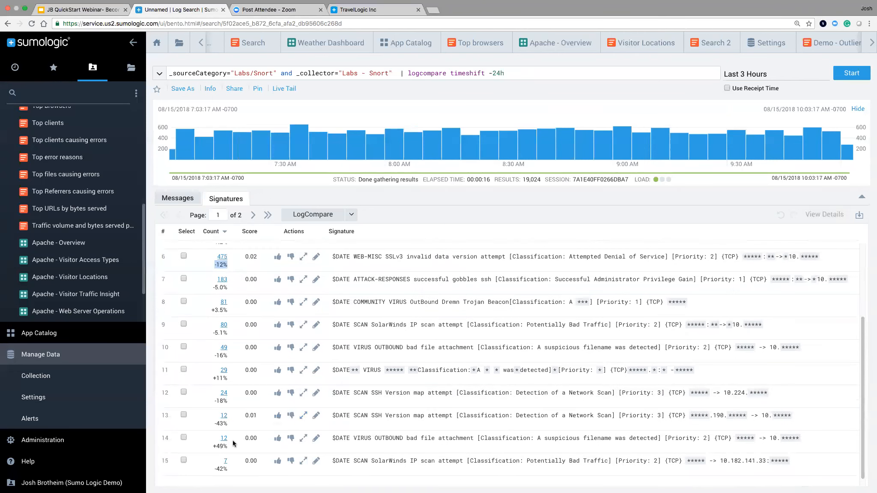
{"action": "mouse_move", "coordinate": [225, 447]}
{"action": "left_mouse_down"}
{"action": "mouse_move", "coordinate": [379, 441]}
{"action": "mouse_move", "coordinate": [276, 449]}
{"action": "left_mouse_up"}
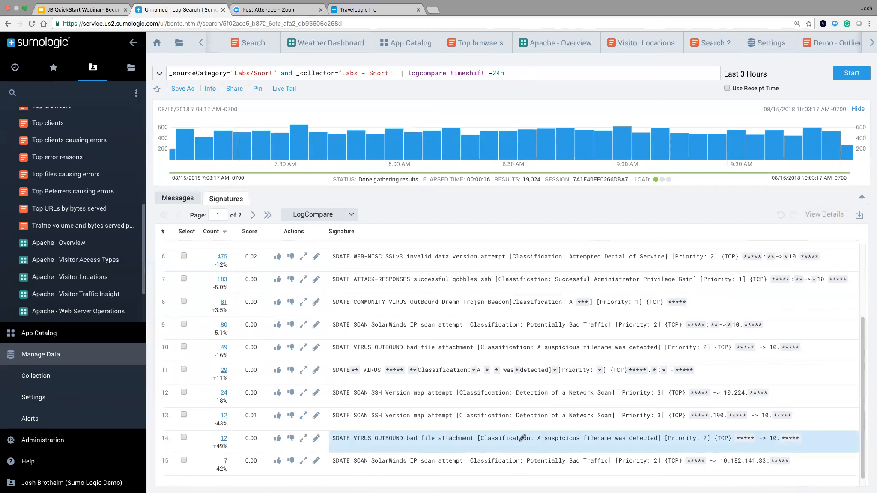
{"action": "scroll", "coordinate": [428, 377], "scroll_direction": "down", "scroll_amount": 1}
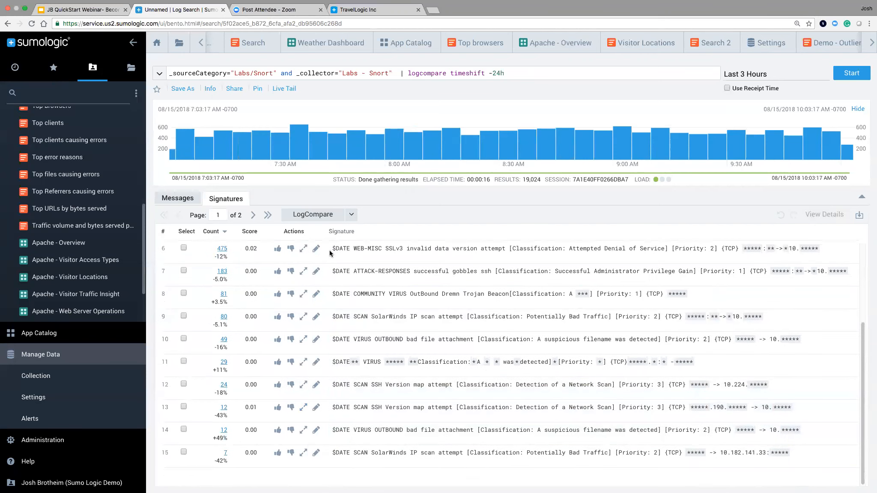
- Show the second page of compared signatures and examine the new and gone ones, leaving signature 16 unedited
{"action": "left_click", "coordinate": [252, 216]}
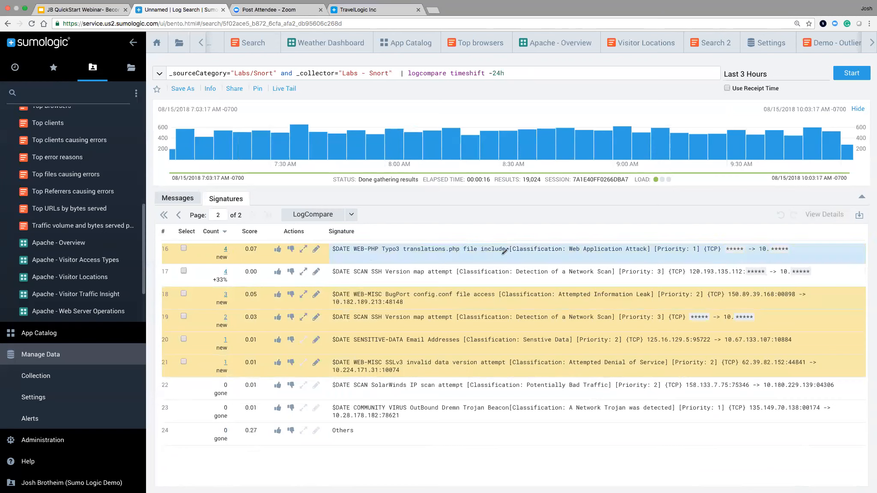
{"action": "left_click", "coordinate": [543, 252]}
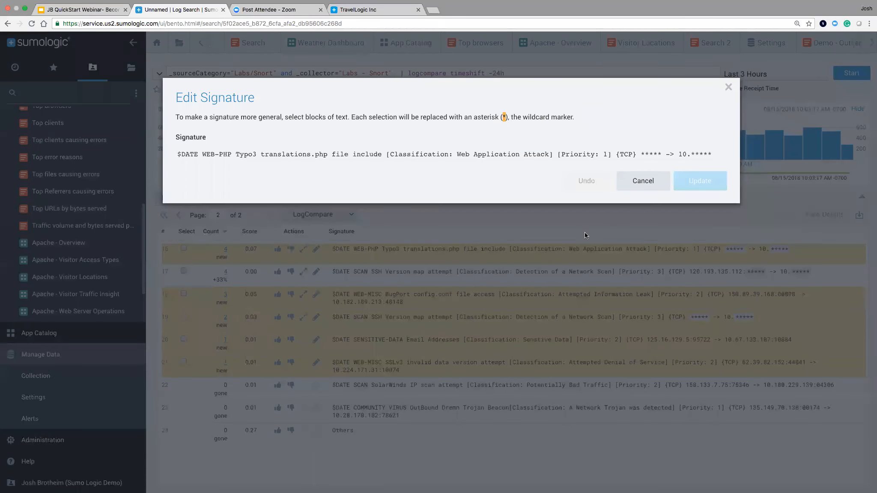
{"action": "left_click", "coordinate": [641, 182]}
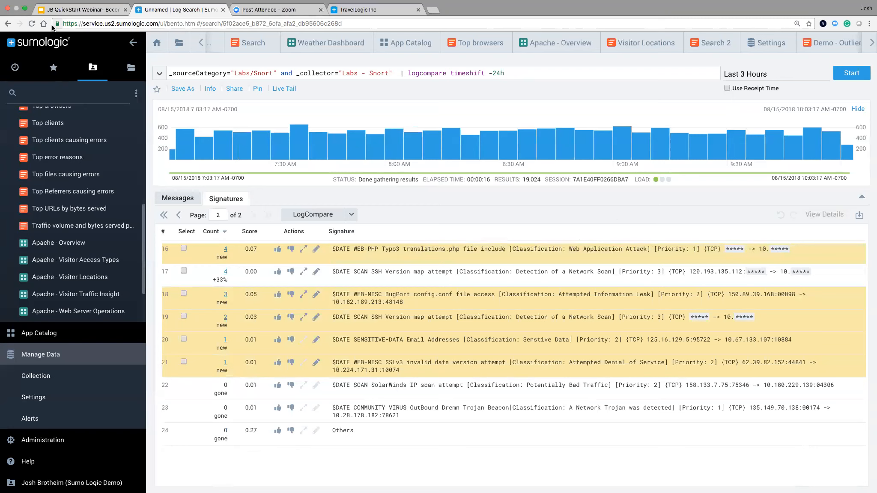
- Switch to the Google Slides presentation and read the Advanced Analytics slide on Geo Lookup, Outlier and Predict
{"action": "left_click", "coordinate": [78, 10]}
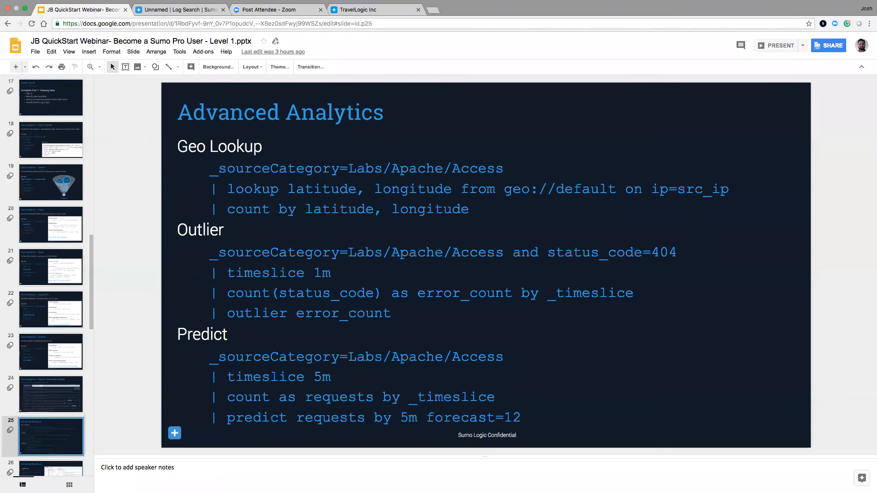
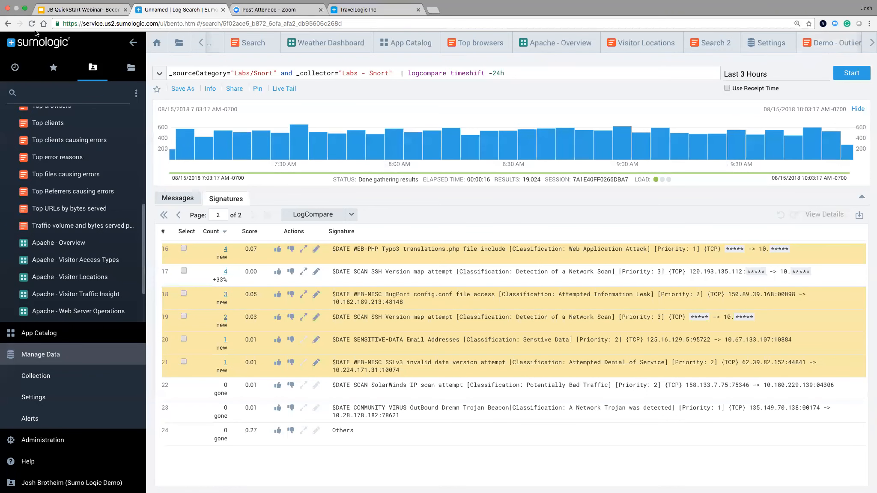
- Add the 400s and 500s Ratio Outlier search chart as a panel on a new dashboard named JBTEST in the Personal folder
{"action": "left_click", "coordinate": [871, 47]}
{"action": "left_click", "coordinate": [871, 47]}
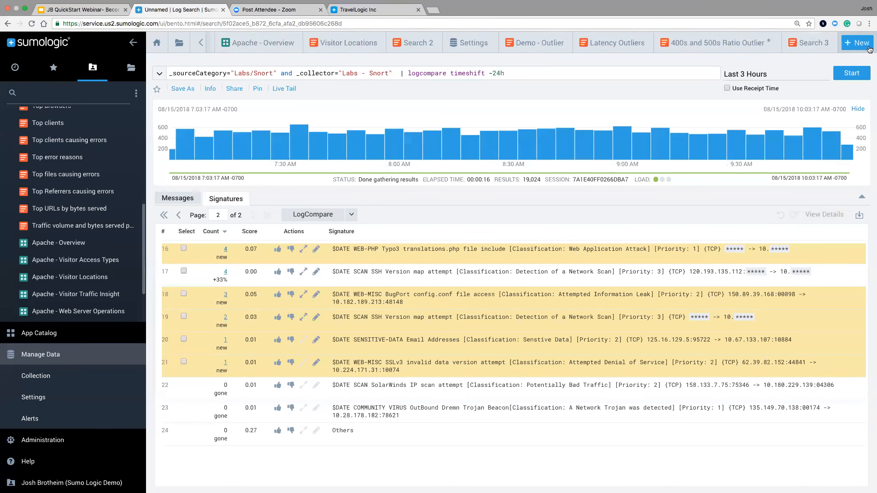
{"action": "left_click", "coordinate": [792, 45]}
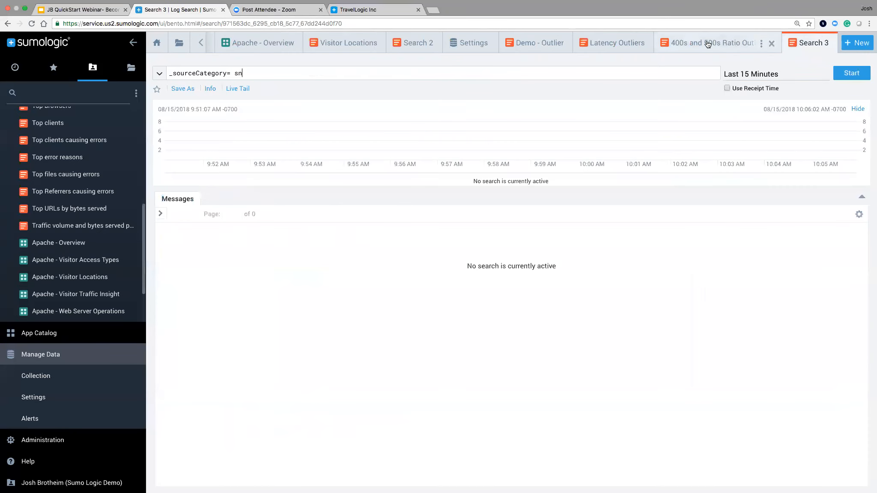
{"action": "left_click", "coordinate": [699, 43]}
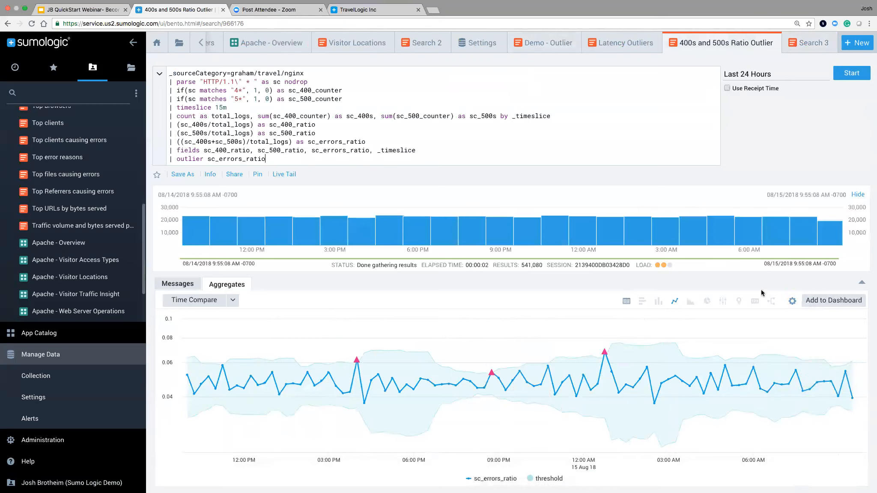
{"action": "left_click", "coordinate": [854, 304]}
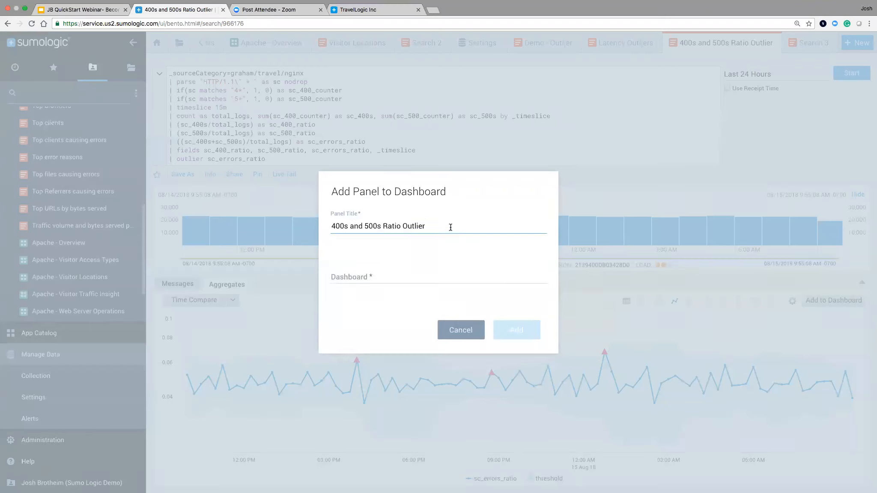
{"action": "left_click", "coordinate": [404, 273]}
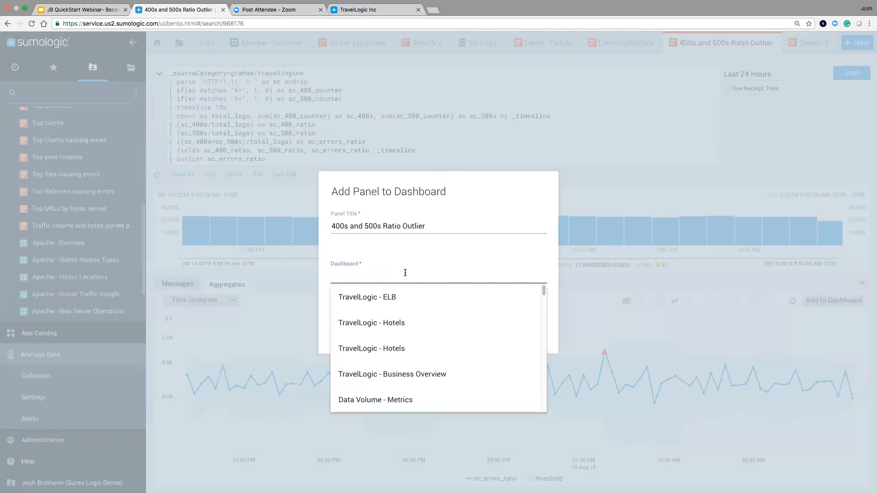
{"action": "type", "text": "JBTEST"}
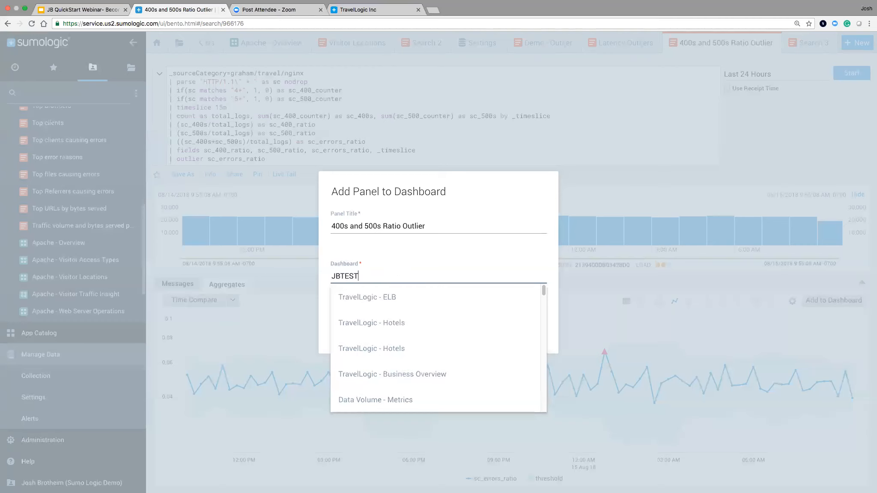
{"action": "right_click", "coordinate": [404, 271]}
{"action": "left_click", "coordinate": [429, 256]}
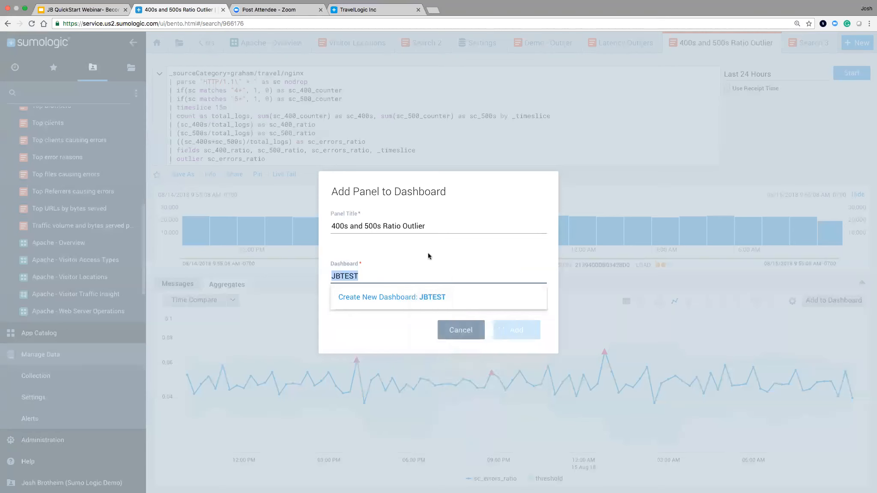
{"action": "left_click", "coordinate": [410, 301]}
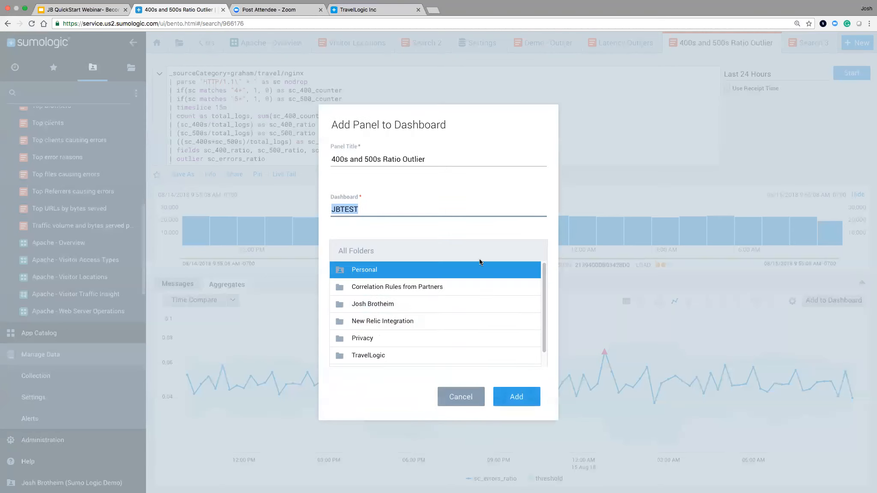
{"action": "mouse_move", "coordinate": [545, 274]}
{"action": "left_mouse_down"}
{"action": "mouse_move", "coordinate": [539, 345]}
{"action": "mouse_move", "coordinate": [539, 279]}
{"action": "left_mouse_up"}
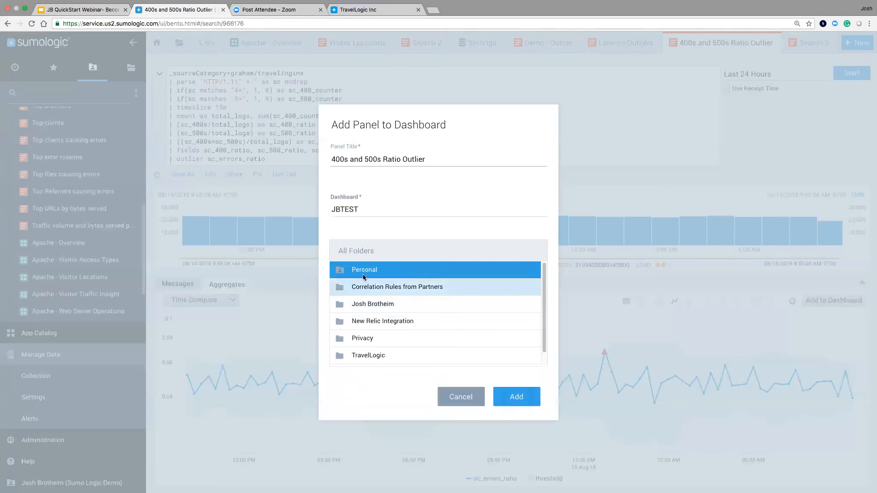
{"action": "left_click", "coordinate": [522, 400]}
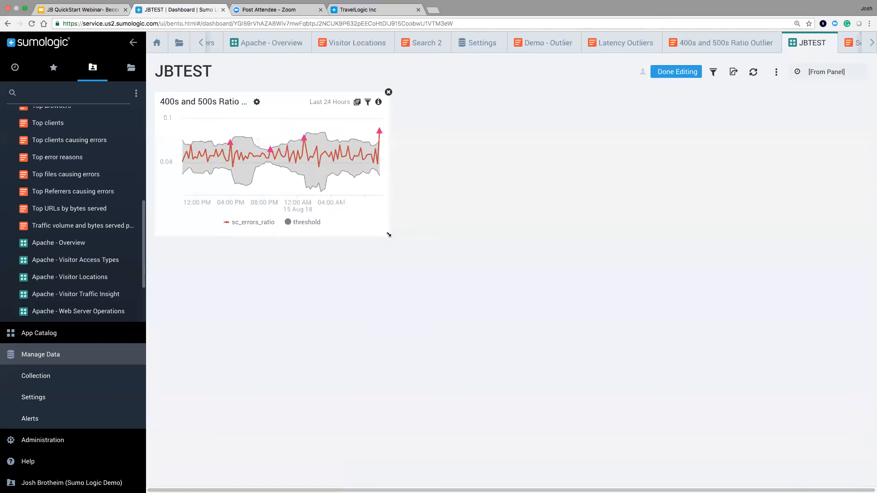
- Enlarge the 400s and 500s Ratio Outlier panel and toggle the JBTEST dashboard to the dark theme
{"action": "left_click_drag", "start_coordinate": [388, 233], "coordinate": [523, 299]}
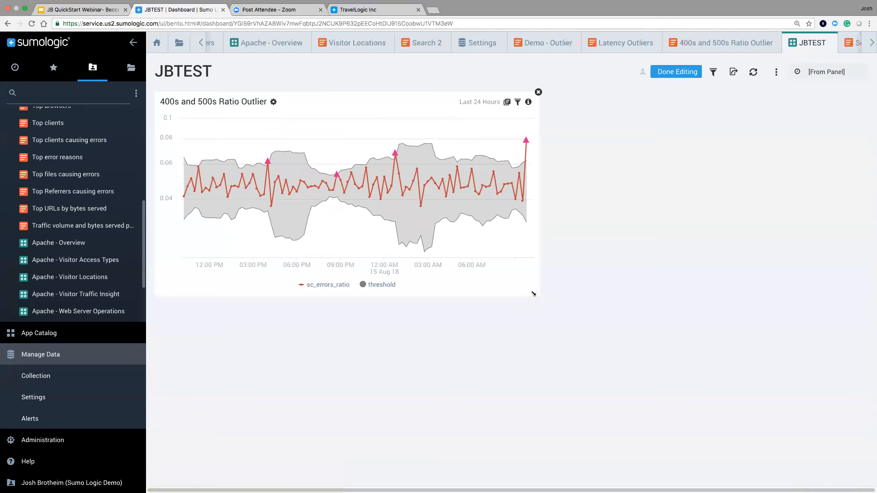
{"action": "left_click", "coordinate": [776, 72]}
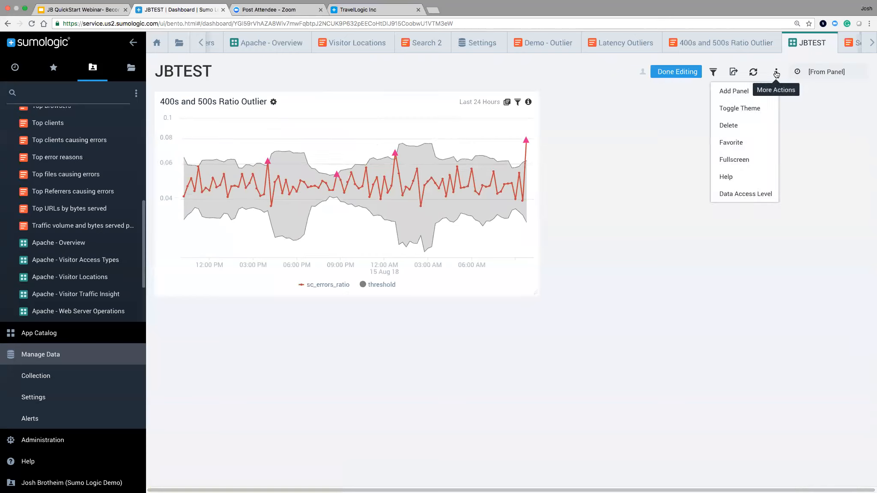
{"action": "left_click", "coordinate": [761, 112]}
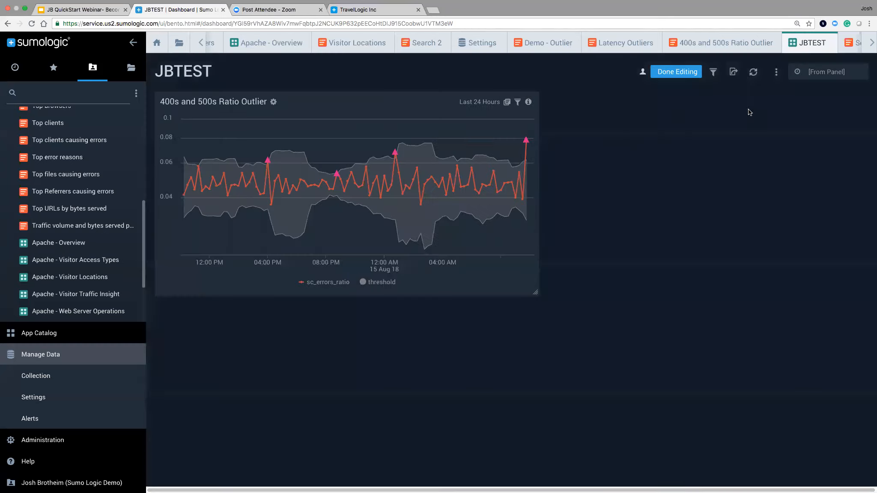
- Add a text panel titled "Text" to the dashboard with the content "This is a text panel"
{"action": "left_click", "coordinate": [777, 76]}
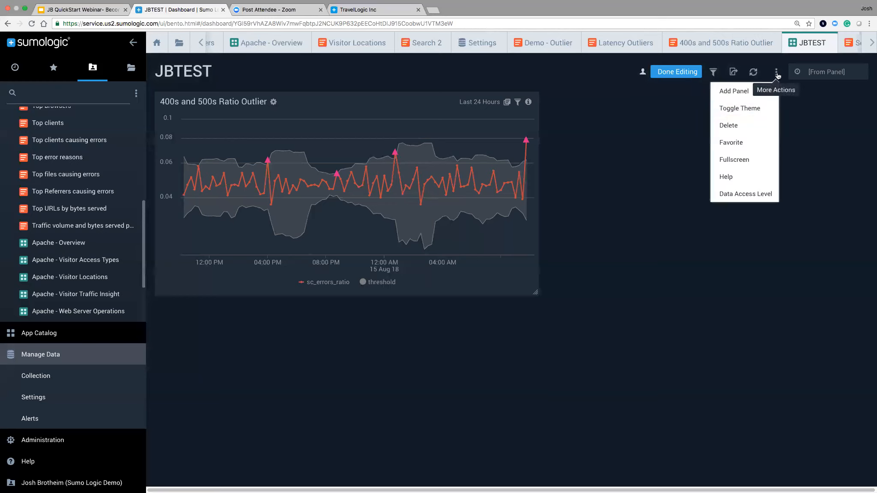
{"action": "left_click", "coordinate": [746, 95]}
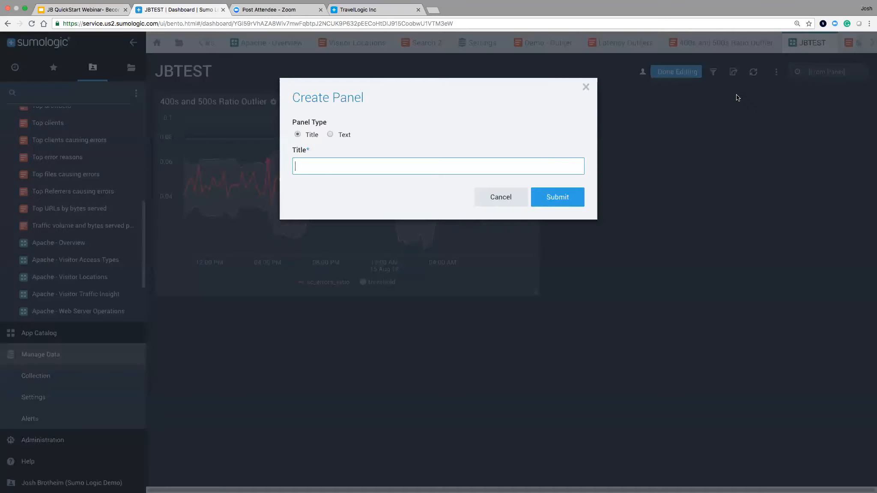
{"action": "left_click", "coordinate": [329, 134]}
{"action": "left_click", "coordinate": [326, 162]}
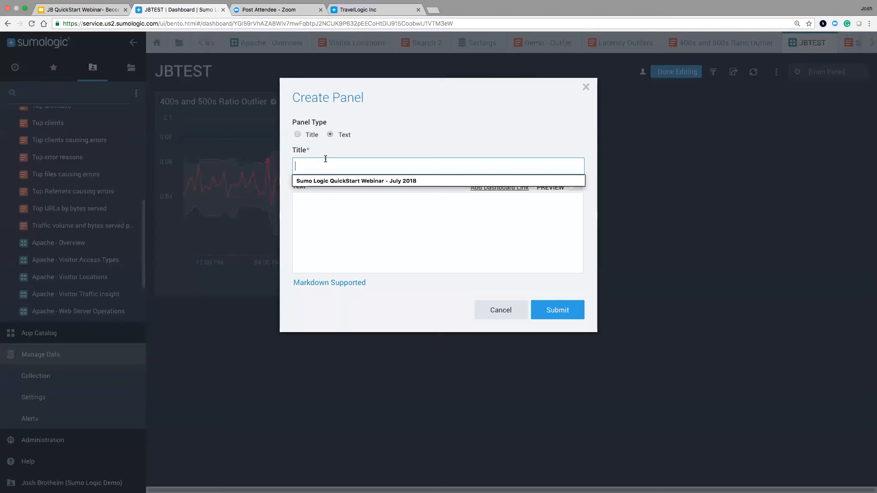
{"action": "type", "text": "Text"}
{"action": "left_click", "coordinate": [387, 215]}
{"action": "type", "text": "zthi"}
{"action": "key", "text": "BackSpace"}
{"action": "key", "text": "BackSpace"}
{"action": "key", "text": "BackSpace"}
{"action": "key", "text": "BackSpace"}
{"action": "type", "text": "This is a text panel"}
{"action": "left_click", "coordinate": [565, 309]}
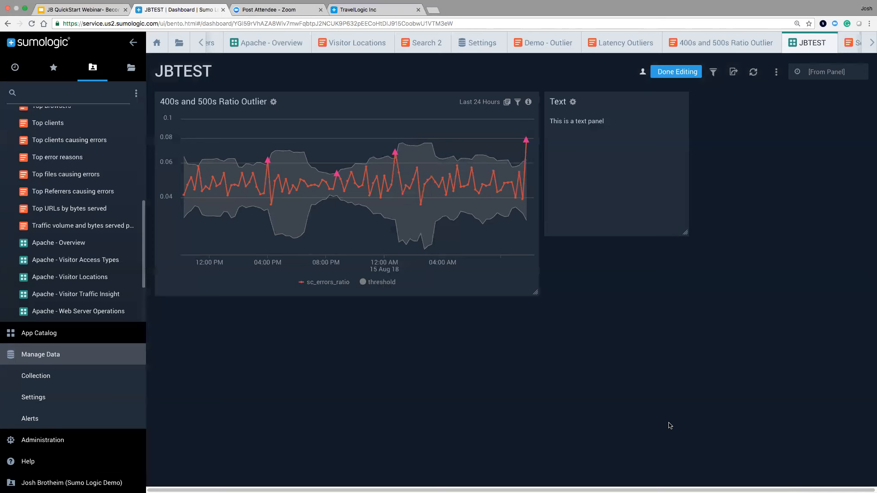
- Open the outlier panel's underlying query in a search, examine it, and return to the JBTEST dashboard
{"action": "left_click", "coordinate": [507, 103]}
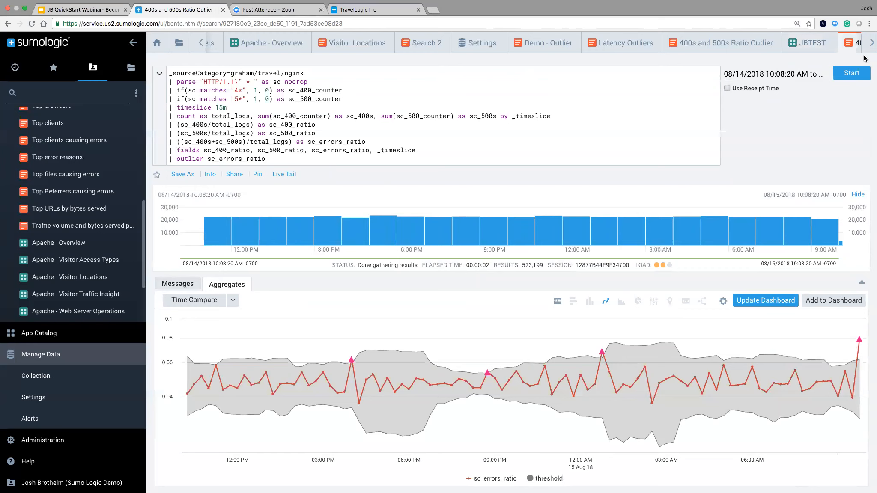
{"action": "left_click", "coordinate": [870, 44]}
{"action": "left_click", "coordinate": [870, 43]}
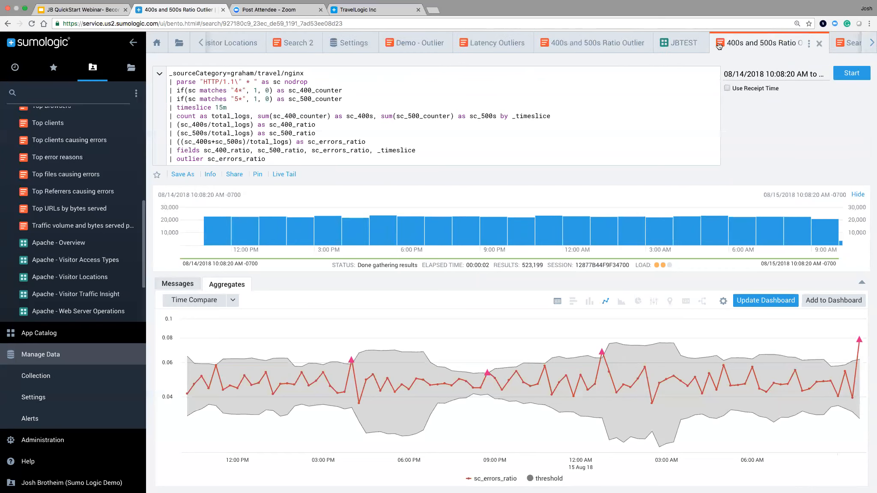
{"action": "left_click", "coordinate": [679, 46]}
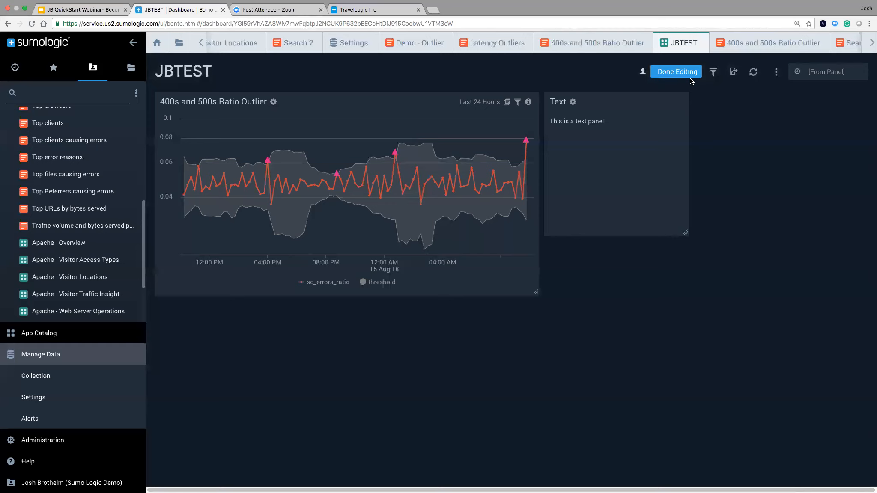
- Try setting up sharing of the JBTEST dashboard with two individual users and the Analyst role
{"action": "left_click", "coordinate": [733, 72]}
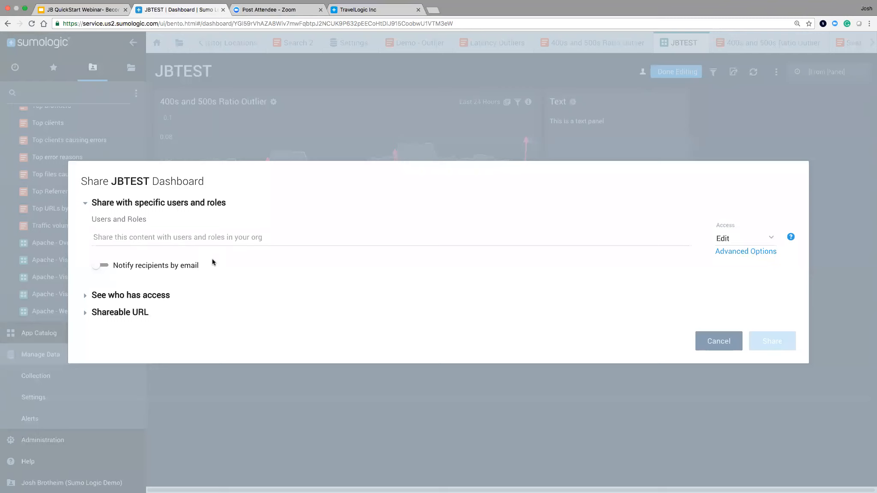
{"action": "left_click", "coordinate": [173, 237]}
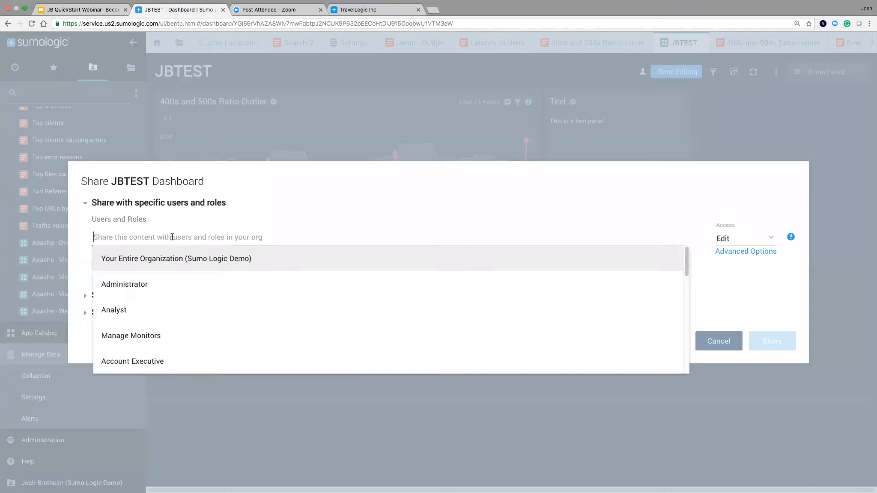
{"action": "type", "text": "mar"}
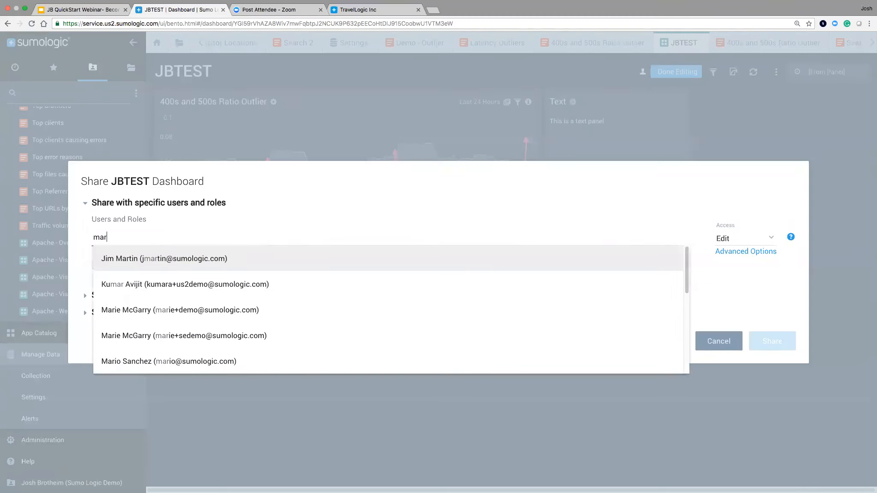
{"action": "key", "text": "Return"}
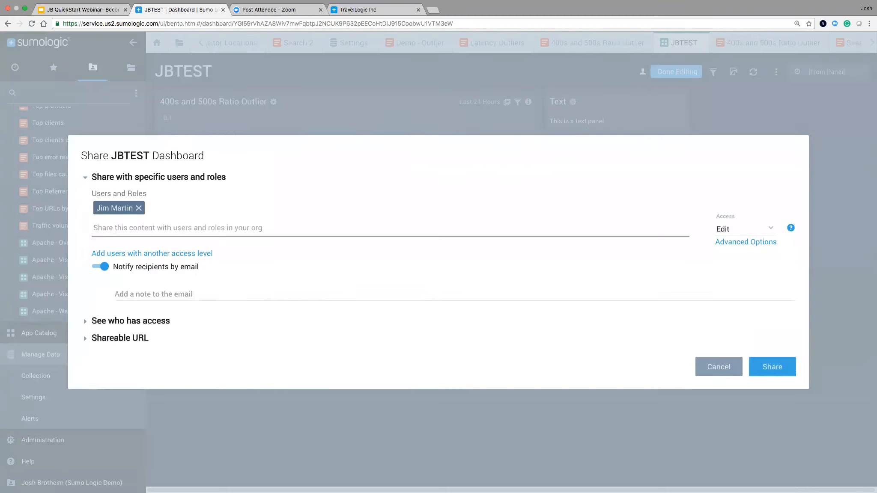
{"action": "type", "text": "rr"}
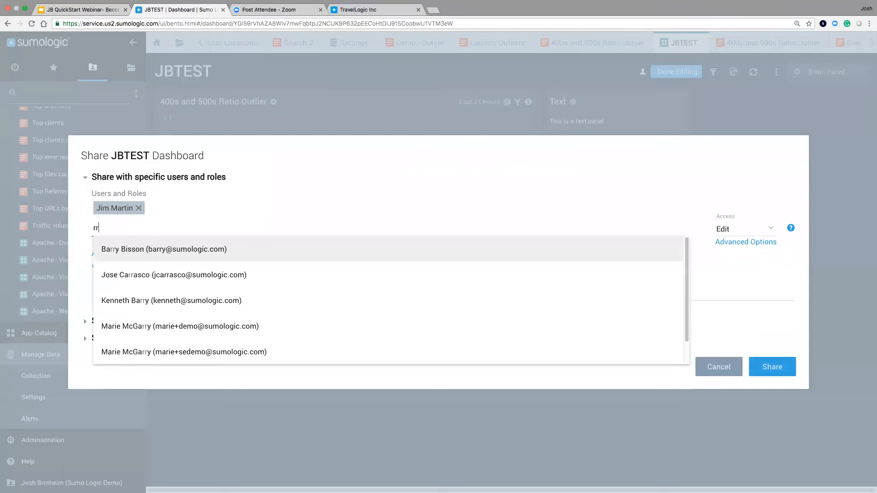
{"action": "left_click", "coordinate": [191, 255]}
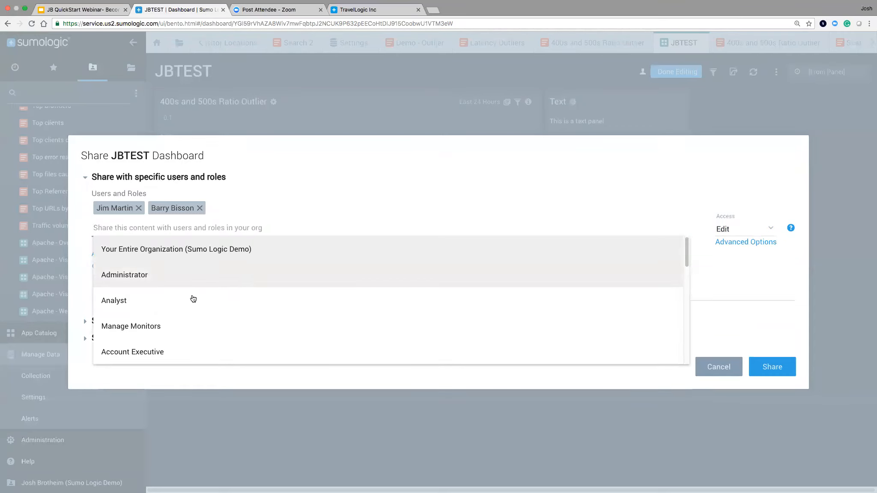
{"action": "left_click", "coordinate": [178, 308]}
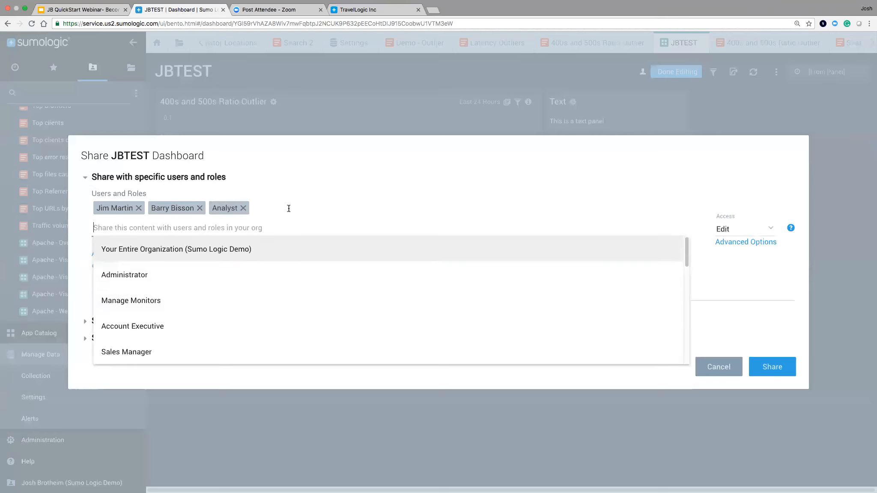
{"action": "left_click", "coordinate": [485, 196]}
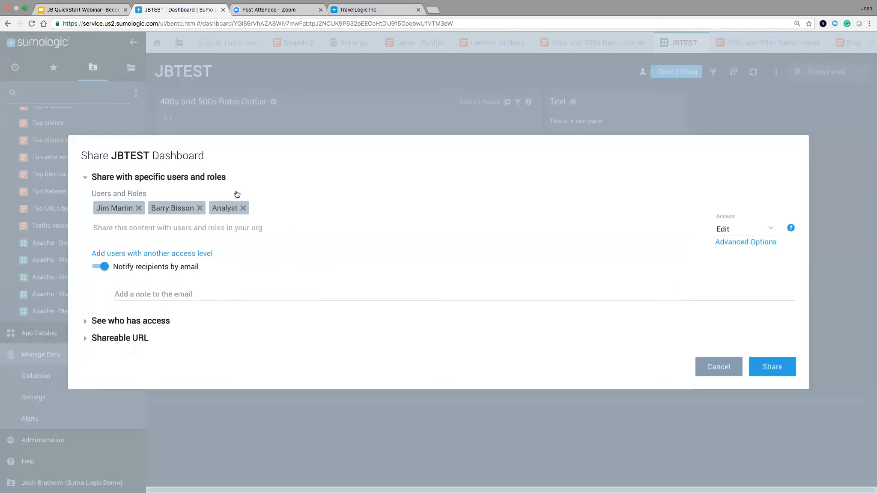
- Examine the dashboard's shareable URL and close the sharing settings without sharing
{"action": "left_click", "coordinate": [86, 339]}
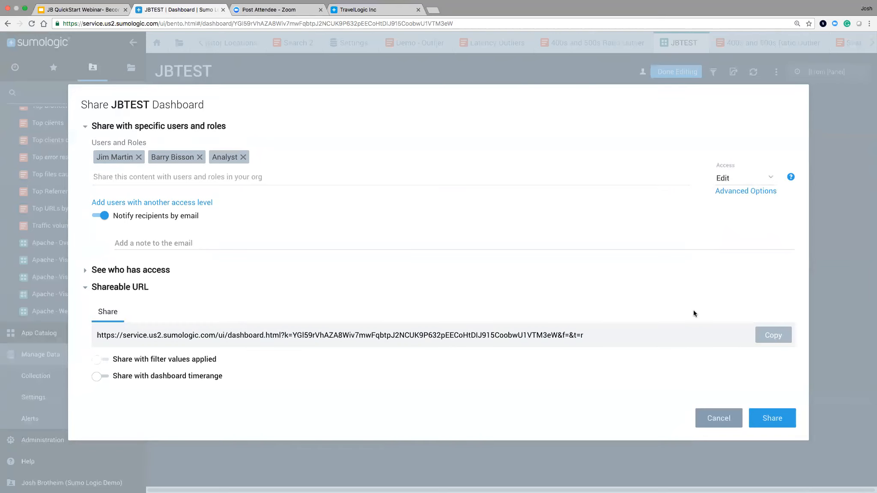
{"action": "triple_click", "coordinate": [588, 336]}
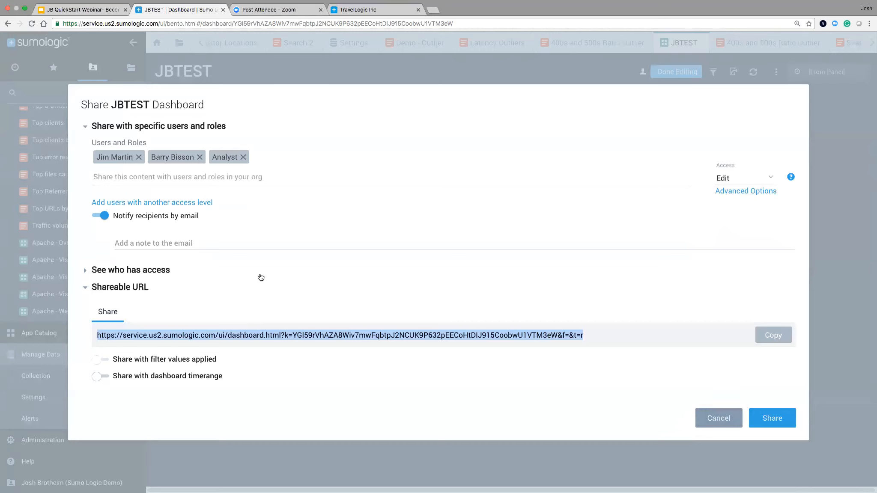
{"action": "left_click", "coordinate": [609, 328]}
{"action": "left_click_drag", "start_coordinate": [609, 329], "coordinate": [78, 334]}
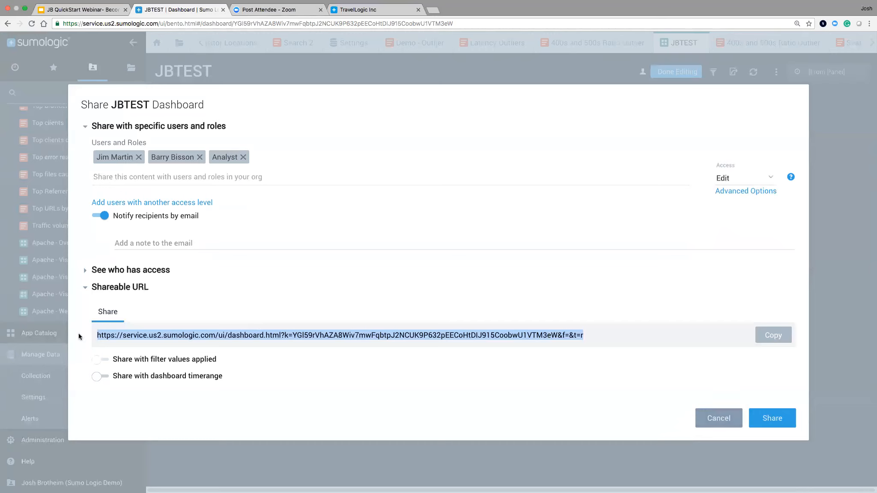
{"action": "left_click", "coordinate": [714, 419]}
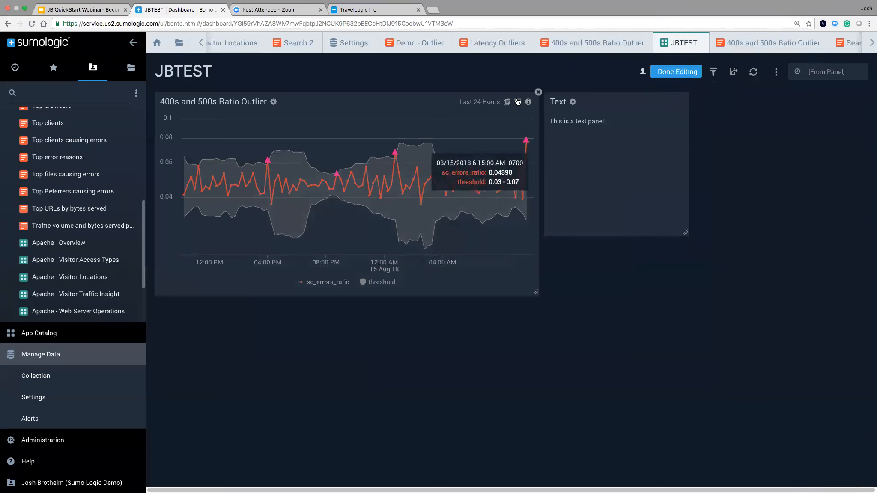
- Add a filter on the sc field to all linked panels of the JBTEST dashboard and set its value to 404
{"action": "left_click", "coordinate": [714, 73]}
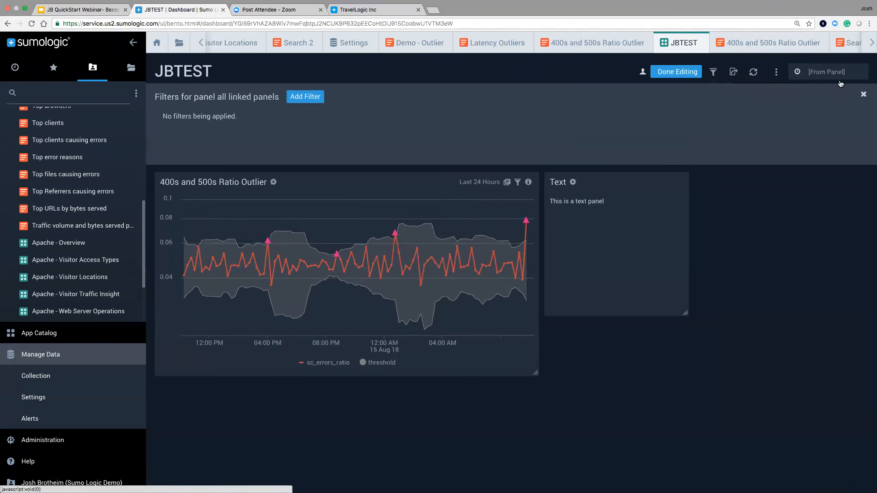
{"action": "left_click", "coordinate": [319, 100]}
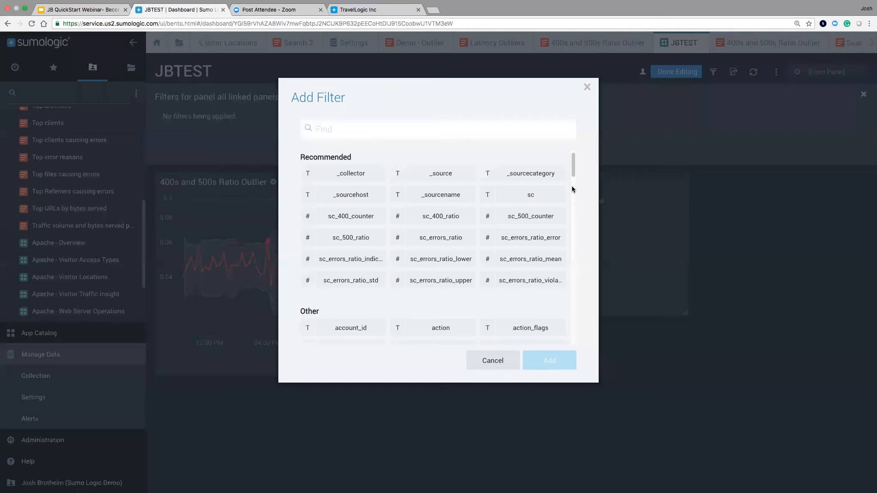
{"action": "mouse_move", "coordinate": [575, 166]}
{"action": "left_mouse_down"}
{"action": "mouse_move", "coordinate": [557, 241]}
{"action": "mouse_move", "coordinate": [561, 157]}
{"action": "left_mouse_up"}
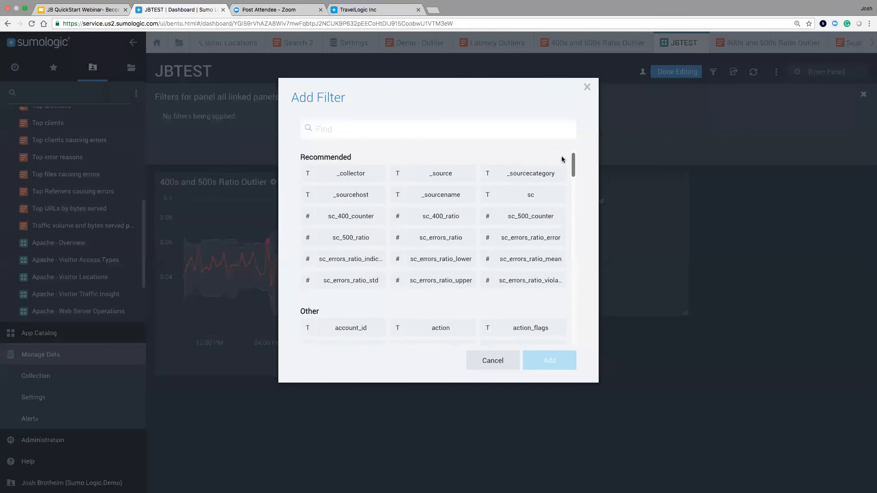
{"action": "left_click", "coordinate": [531, 197]}
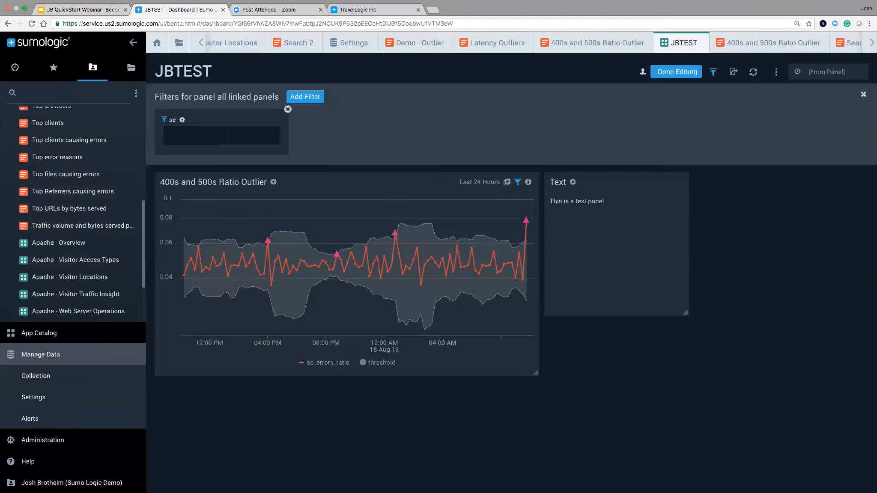
{"action": "left_click", "coordinate": [227, 137]}
{"action": "type", "text": "404"}
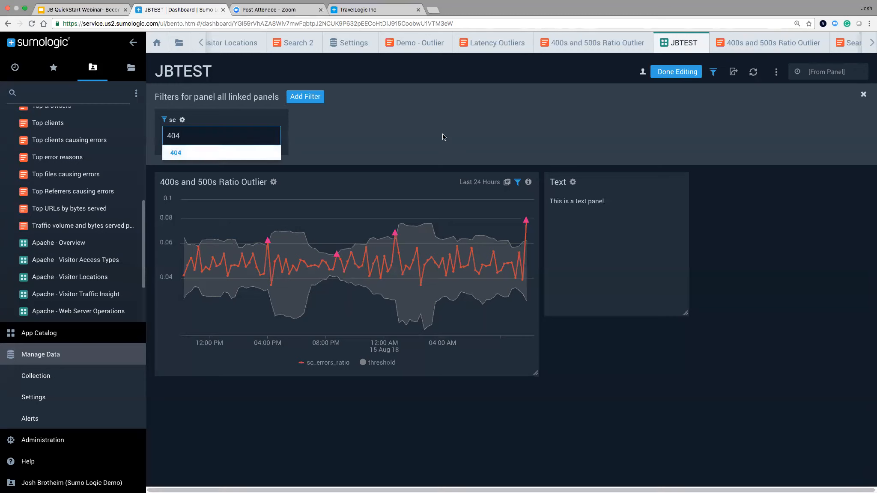
{"action": "key", "text": "Return"}
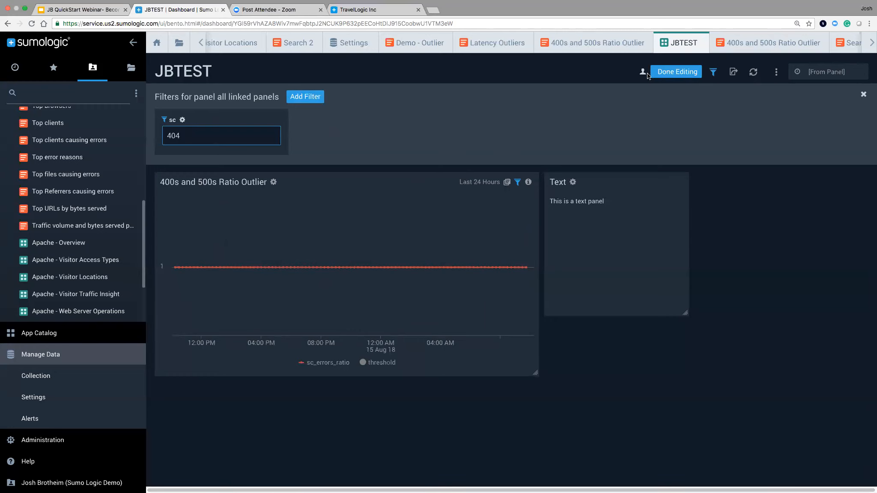
{"action": "left_click", "coordinate": [863, 94]}
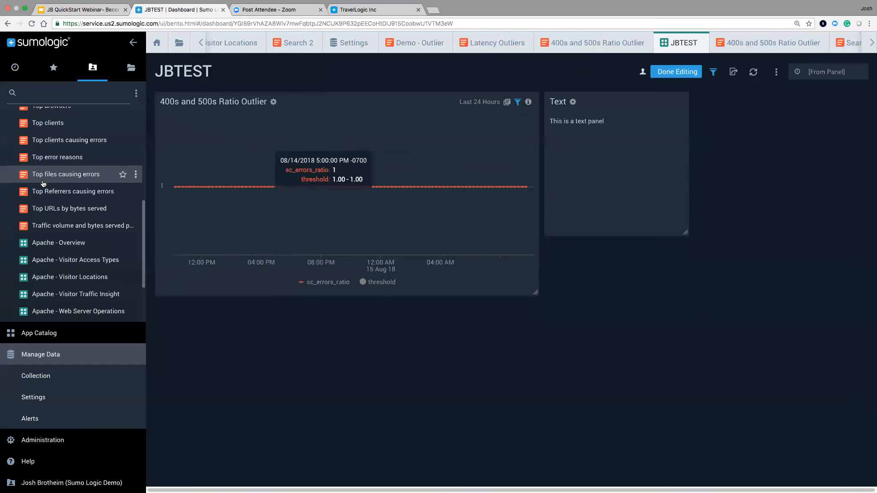
- Return to the open 400s and 500s Ratio Outlier search and examine its query
{"action": "mouse_move", "coordinate": [42, 187]}
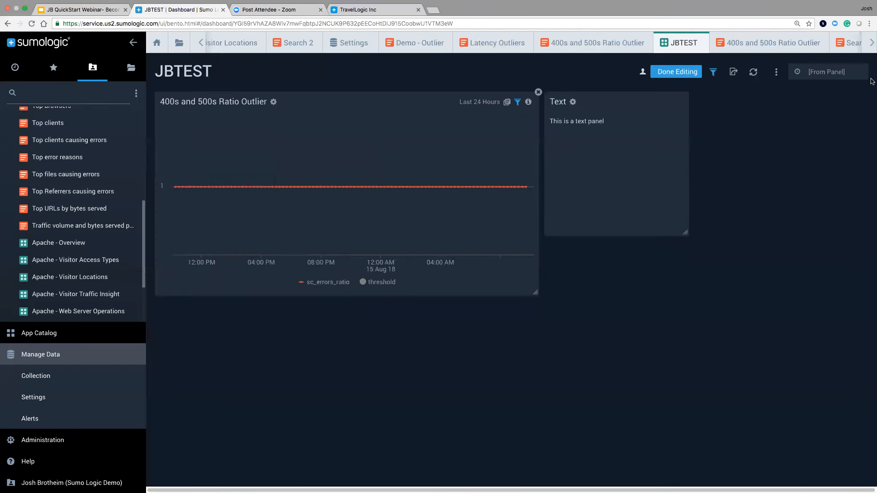
{"action": "left_click", "coordinate": [754, 52]}
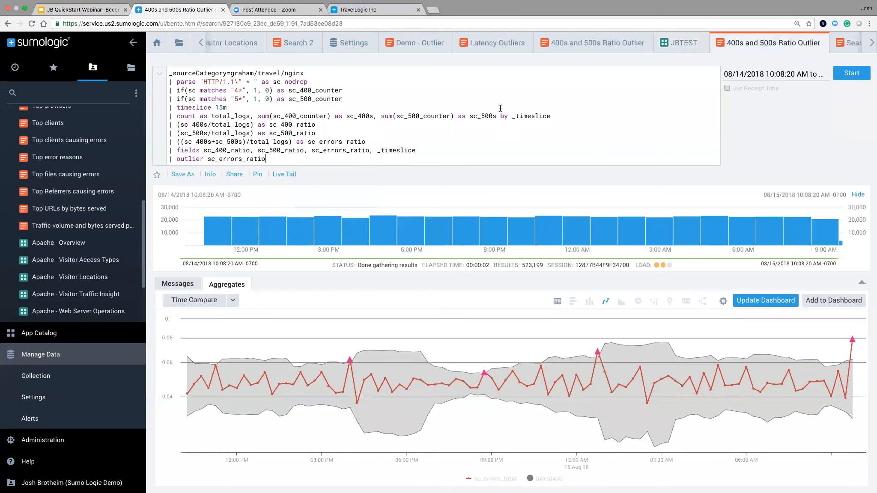
{"action": "left_click_drag", "start_coordinate": [305, 79], "coordinate": [306, 143]}
{"action": "left_click", "coordinate": [500, 124]}
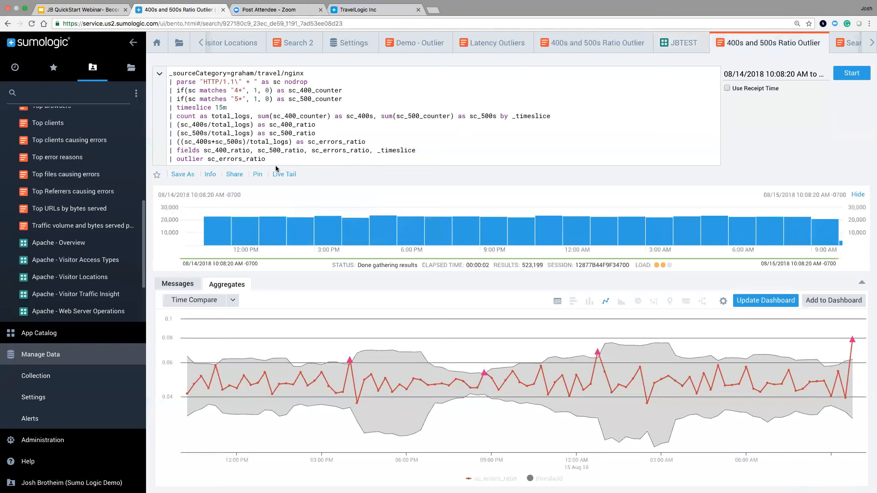
- Save the search as 400s and 500s Ratio Outlier and add it to the favorites
{"action": "left_click", "coordinate": [157, 175]}
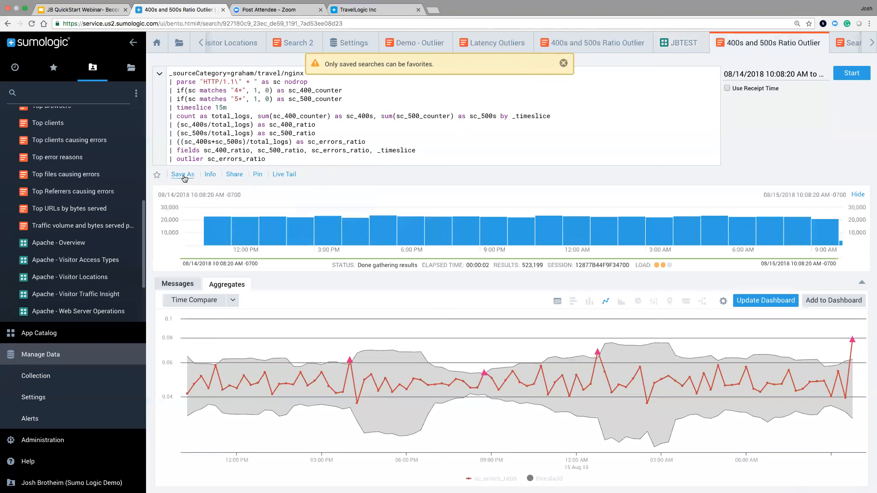
{"action": "left_click", "coordinate": [45, 73]}
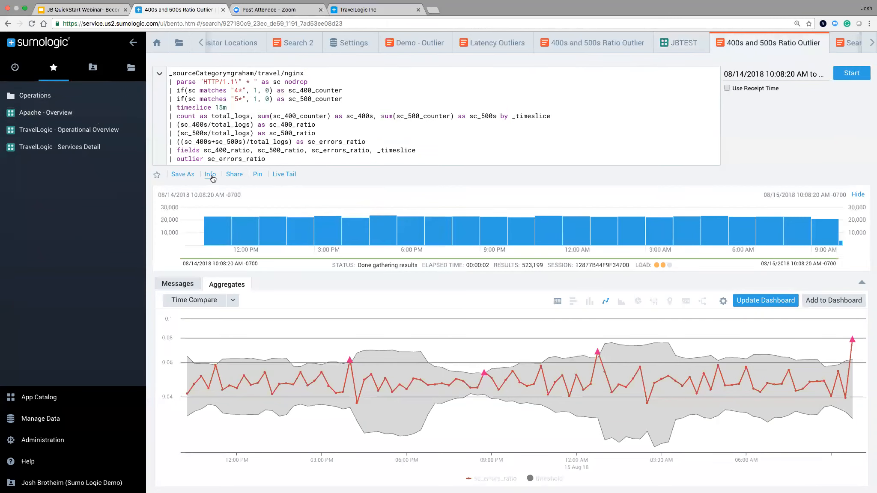
{"action": "left_click", "coordinate": [185, 176]}
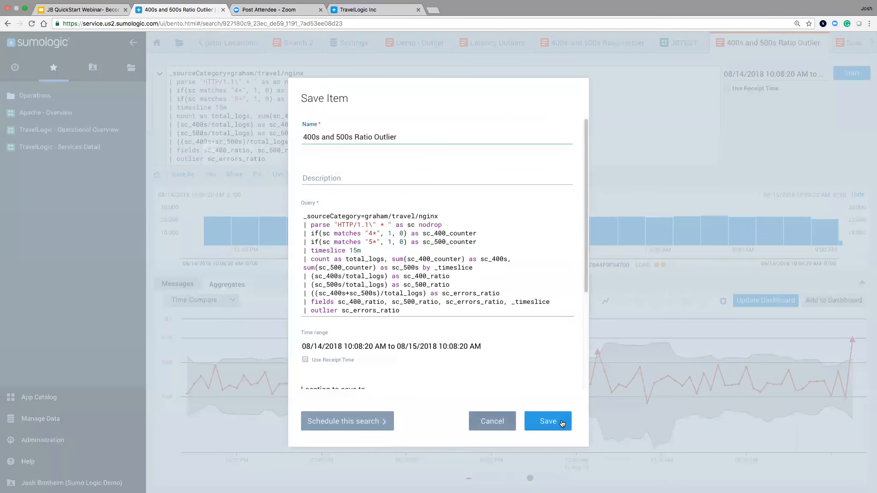
{"action": "left_click", "coordinate": [561, 422]}
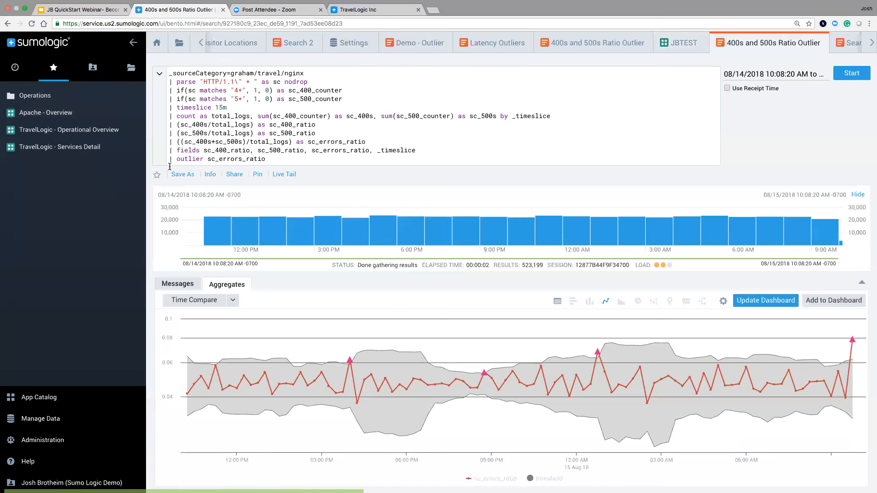
{"action": "left_click", "coordinate": [157, 175]}
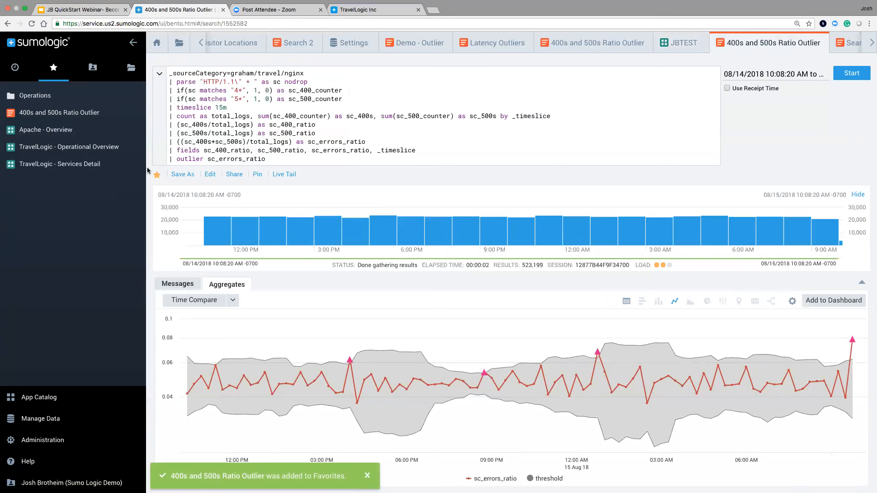
- Try scheduling a saved copy of the outlier search with a run frequency of Every 15 Minutes
{"action": "left_click", "coordinate": [183, 175]}
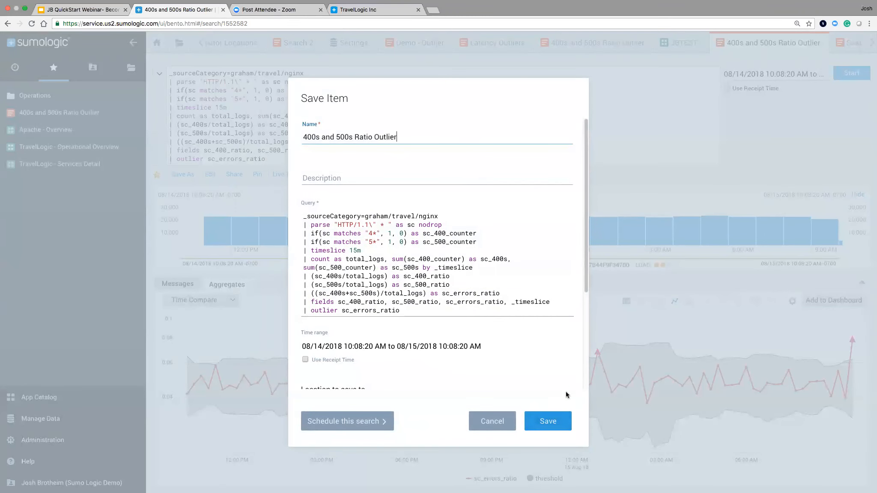
{"action": "scroll", "coordinate": [435, 252], "scroll_direction": "down", "scroll_amount": 3}
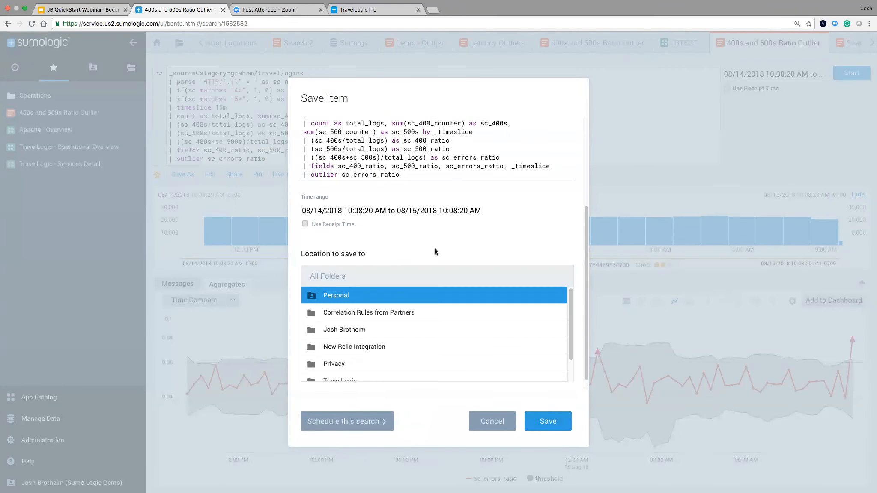
{"action": "scroll", "coordinate": [377, 285], "scroll_direction": "down", "scroll_amount": 1}
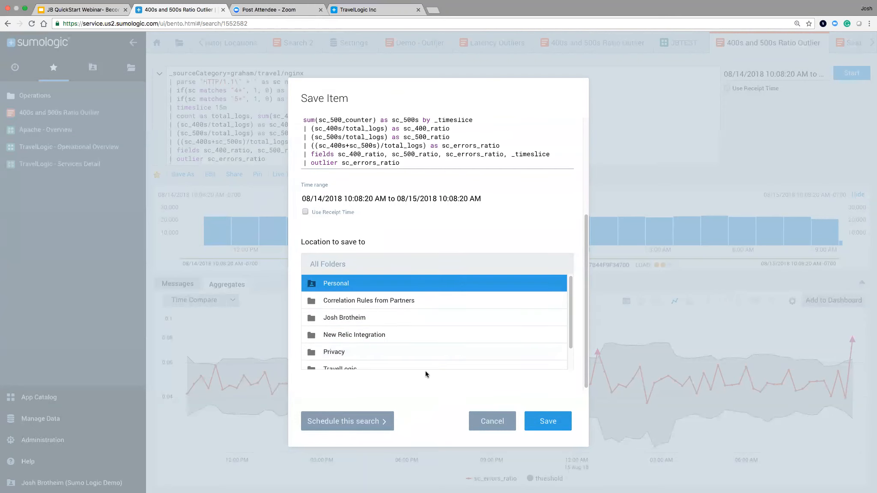
{"action": "left_click", "coordinate": [353, 419]}
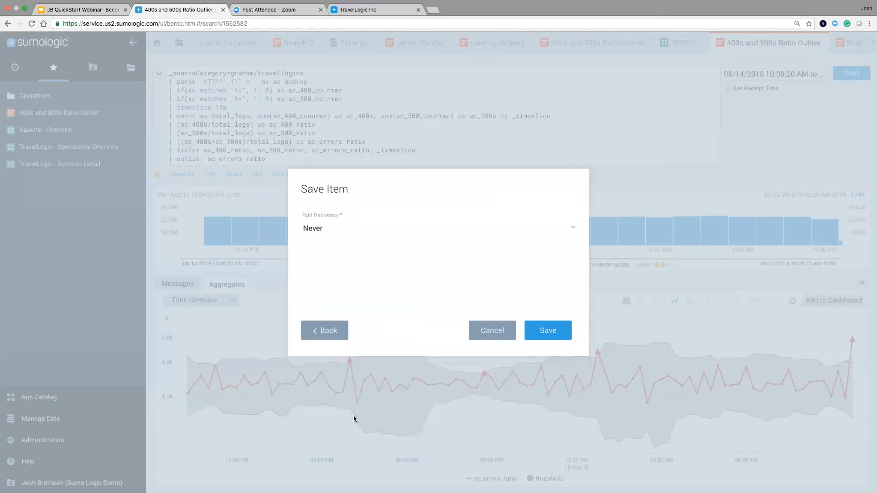
{"action": "left_click", "coordinate": [500, 229]}
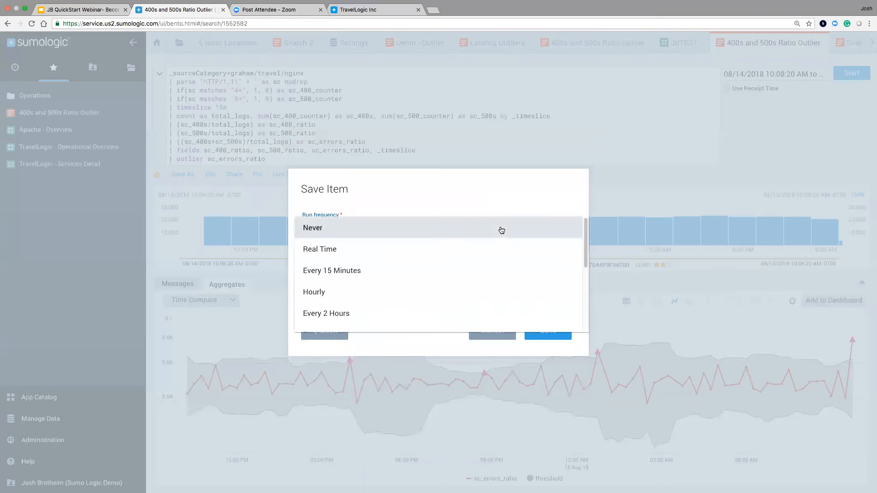
{"action": "left_click", "coordinate": [453, 277]}
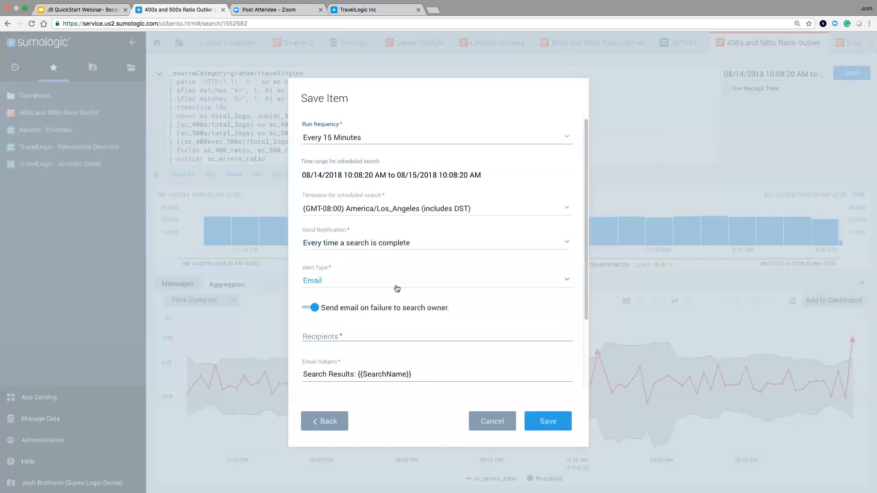
- Try setting the scheduled search's alert type to Webhook and its notification to "If the following condition is met"
{"action": "scroll", "coordinate": [488, 341], "scroll_direction": "down", "scroll_amount": 3}
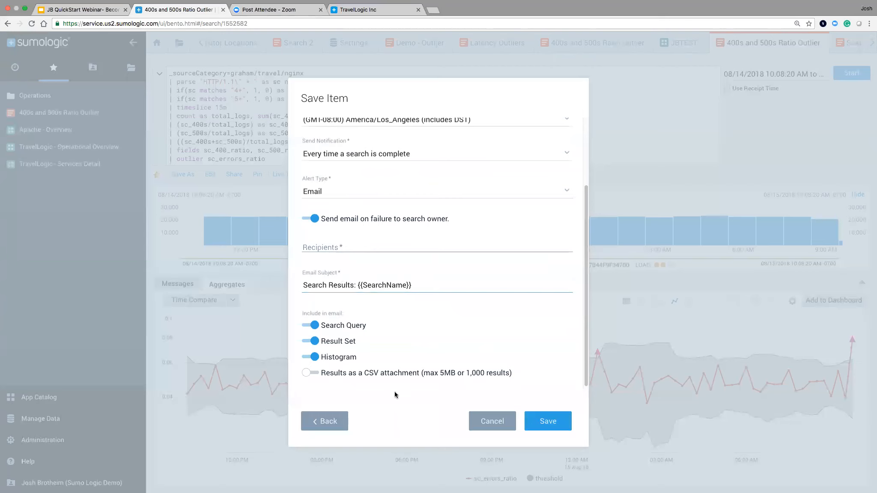
{"action": "left_click", "coordinate": [379, 193]}
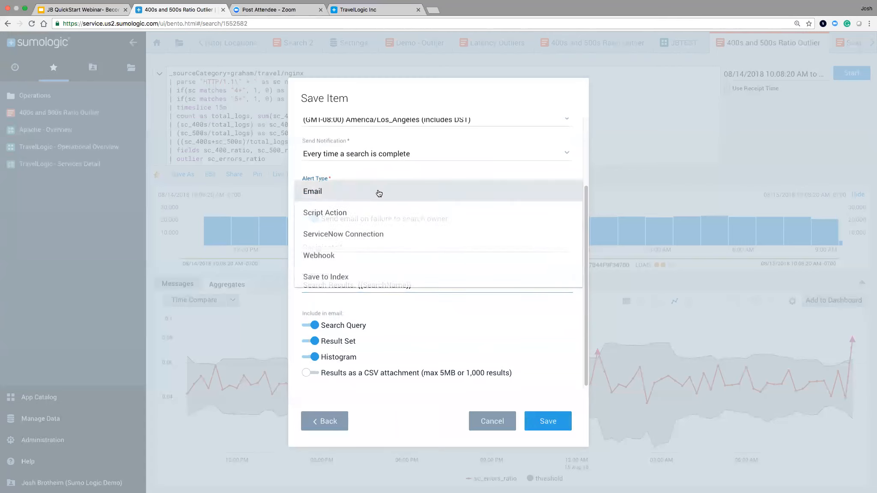
{"action": "left_click", "coordinate": [379, 255]}
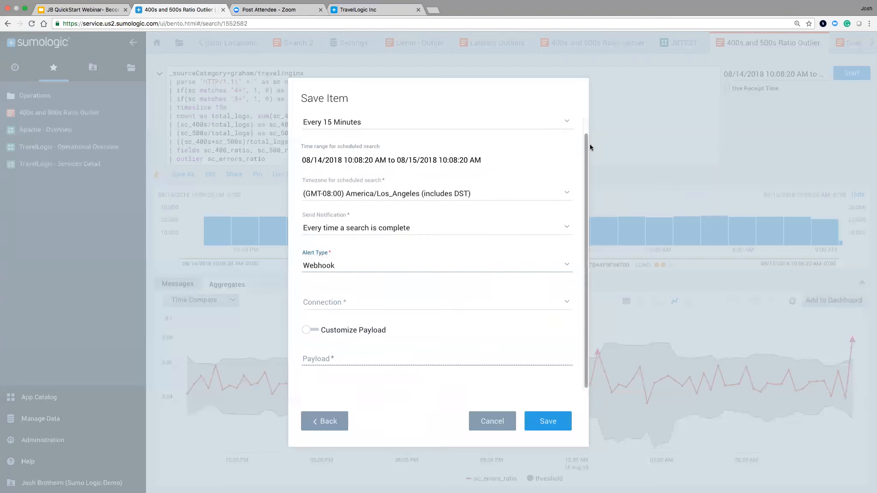
{"action": "left_click", "coordinate": [353, 230]}
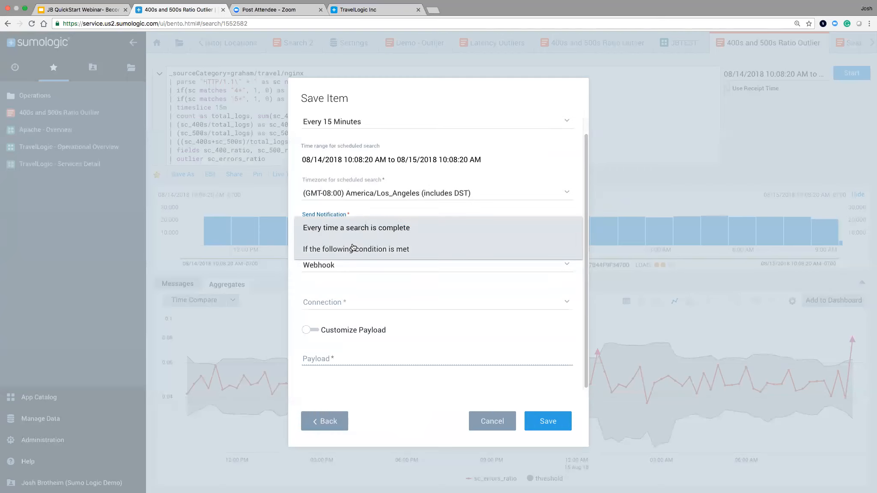
{"action": "left_click", "coordinate": [353, 249]}
- Examine the alert condition options and the schedule settings, and discard the scheduled search setup
{"action": "left_click", "coordinate": [387, 224]}
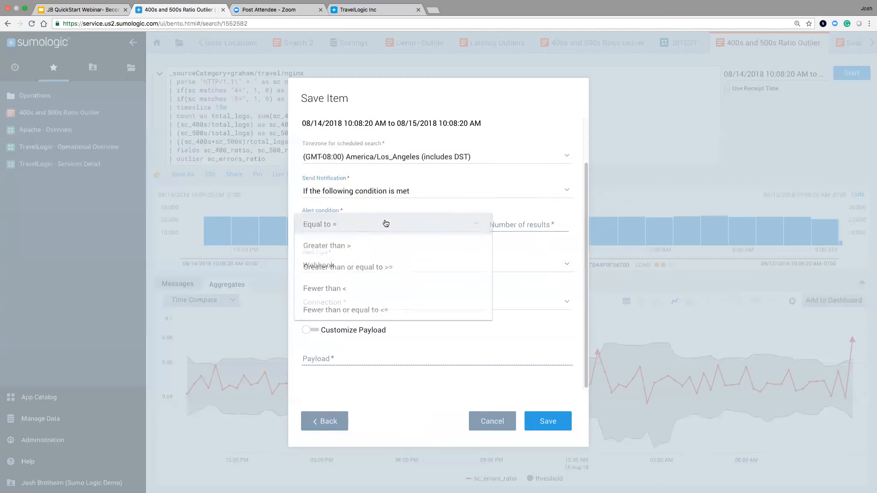
{"action": "left_click", "coordinate": [343, 199]}
{"action": "left_click", "coordinate": [360, 229]}
{"action": "left_click", "coordinate": [225, 159]}
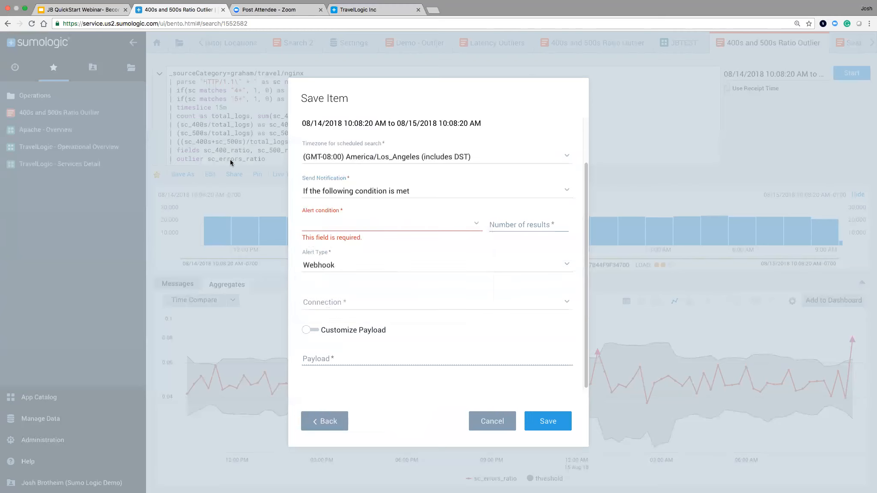
{"action": "scroll", "coordinate": [409, 245], "scroll_direction": "up", "scroll_amount": 2}
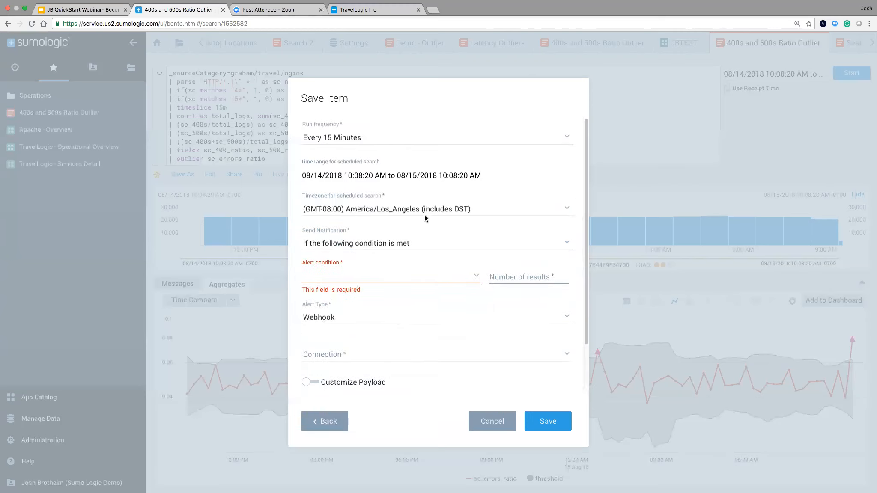
{"action": "mouse_move", "coordinate": [509, 180]}
{"action": "left_click", "coordinate": [493, 420]}
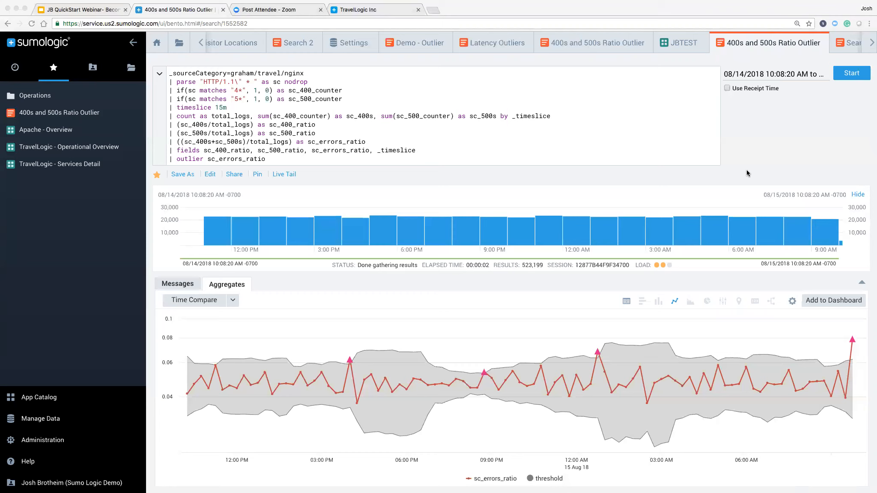
- Examine the outlier search's sharing options, including available users and roles, the shareable URL and the search code
{"action": "left_click", "coordinate": [234, 175]}
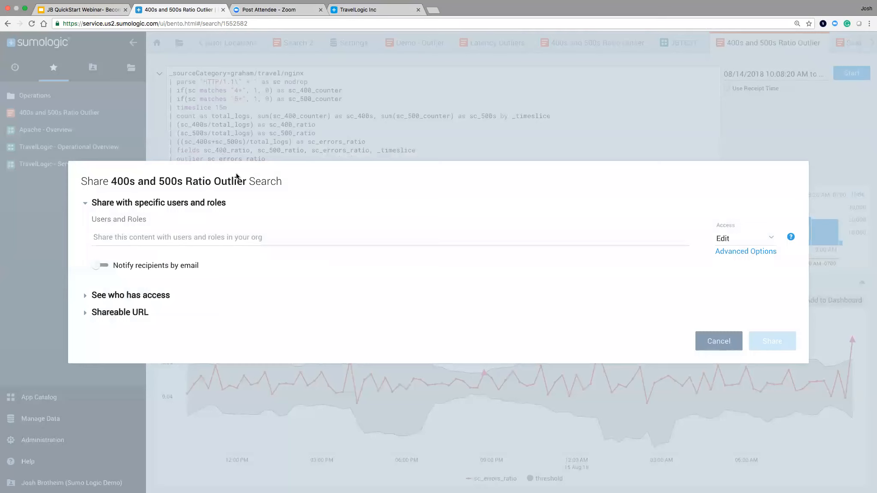
{"action": "left_click", "coordinate": [219, 231]}
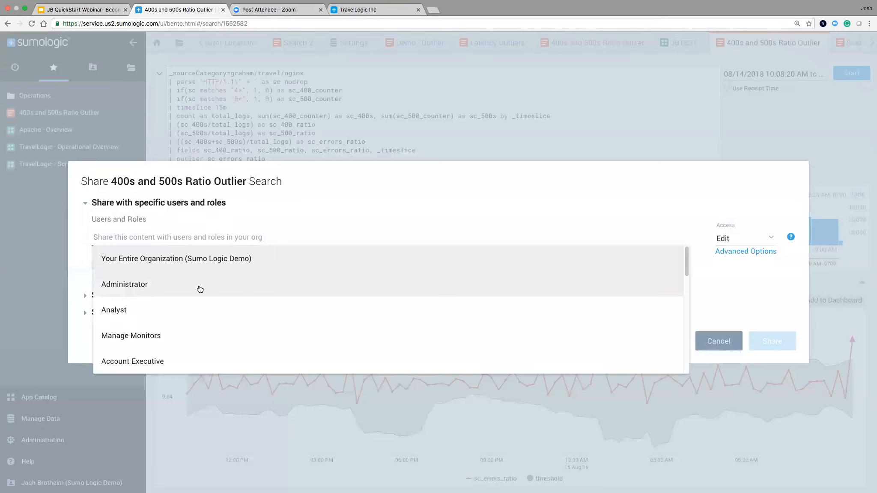
{"action": "left_click", "coordinate": [67, 353]}
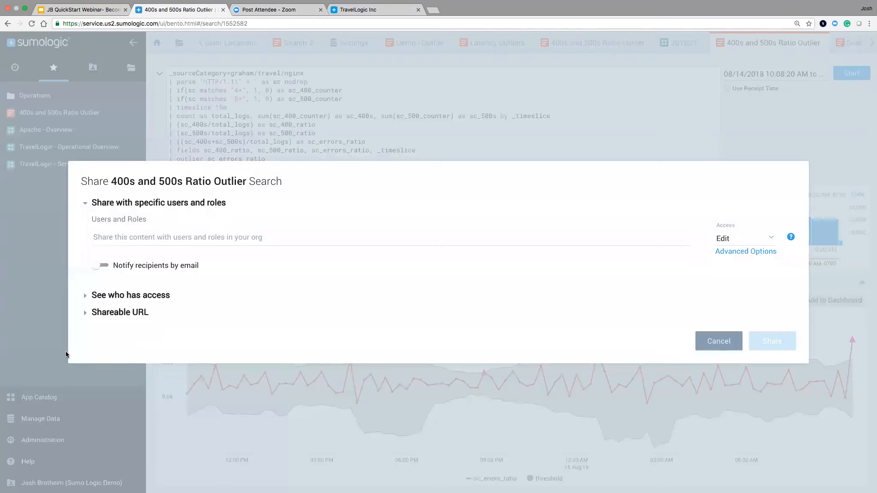
{"action": "left_click", "coordinate": [85, 315]}
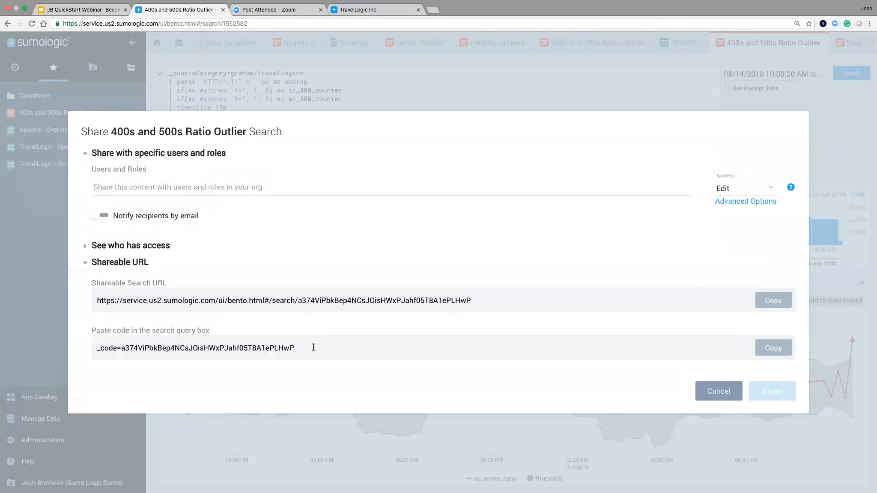
{"action": "key", "text": "XF86AudioMute"}
{"action": "key", "text": "XF86AudioMute"}
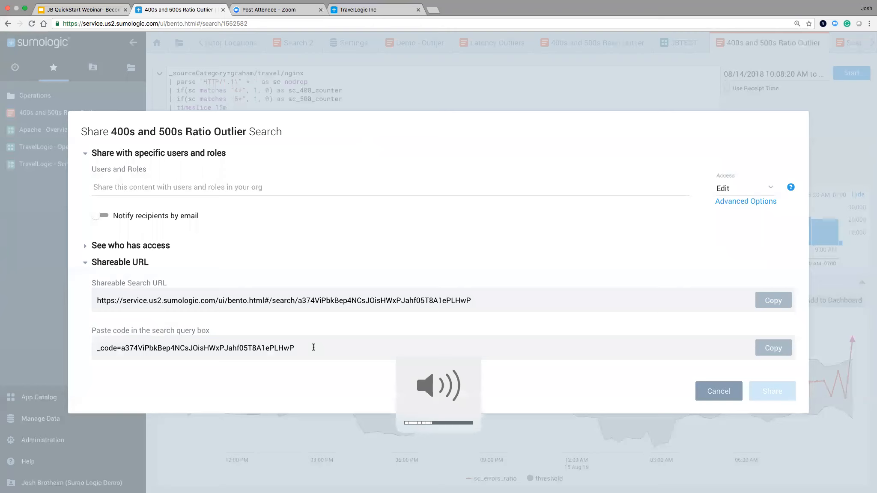
{"action": "key", "text": "XF86AudioLowerVolume"}
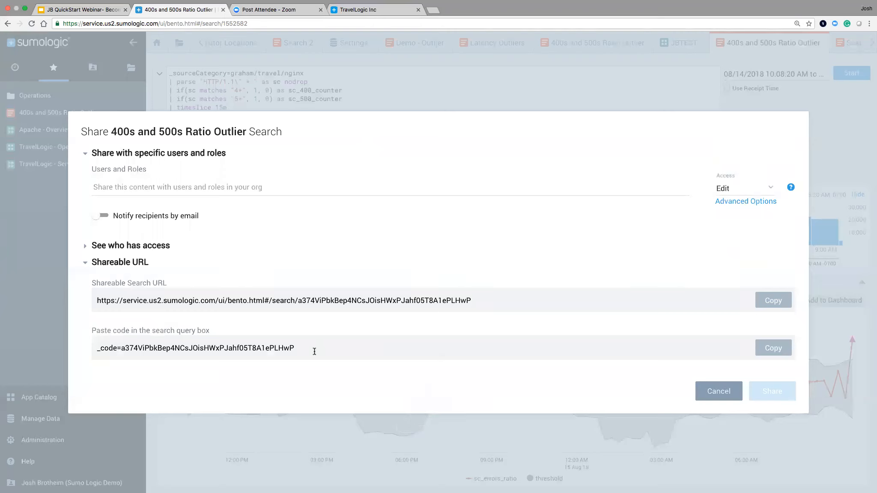
- Copy the outlier search's shareable query code and close the sharing options without sharing it with anyone
{"action": "left_click_drag", "start_coordinate": [303, 350], "coordinate": [94, 345]}
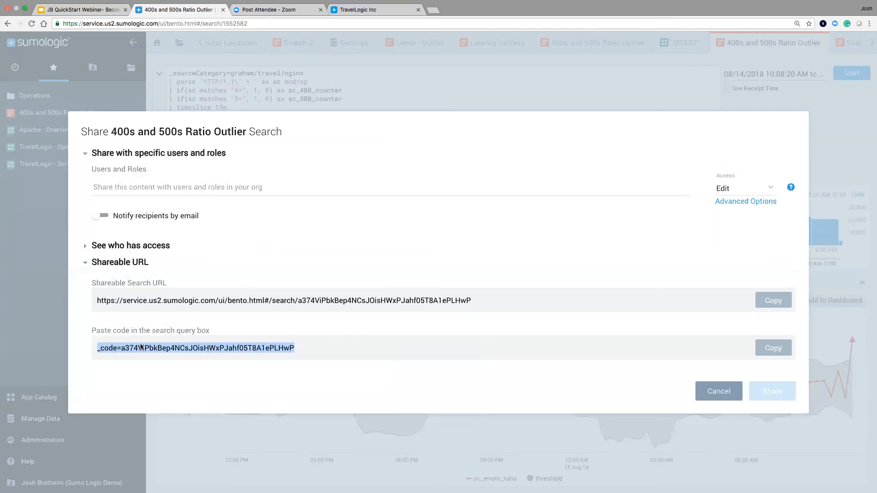
{"action": "right_click", "coordinate": [141, 347]}
{"action": "left_click", "coordinate": [156, 364]}
{"action": "left_click", "coordinate": [774, 348]}
{"action": "left_click", "coordinate": [718, 392]}
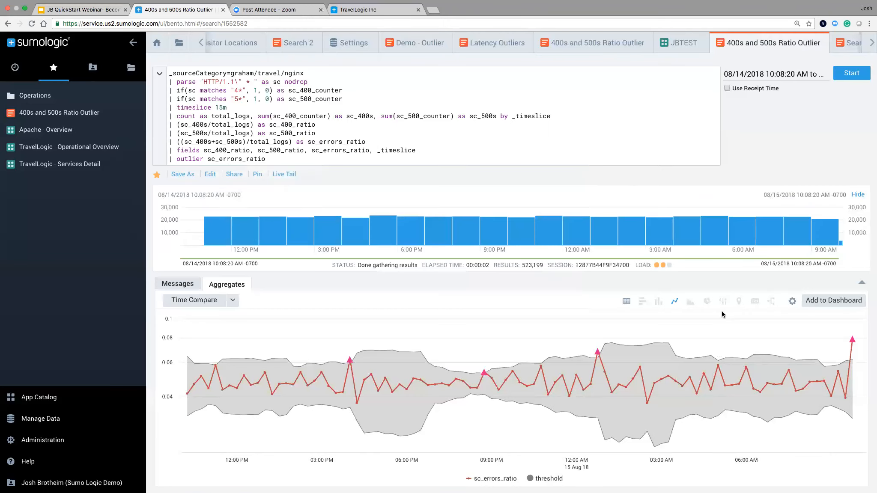
- Create a new log search and run it from the copied share code to load the shared outlier query
{"action": "left_click", "coordinate": [872, 43]}
{"action": "left_click", "coordinate": [857, 45]}
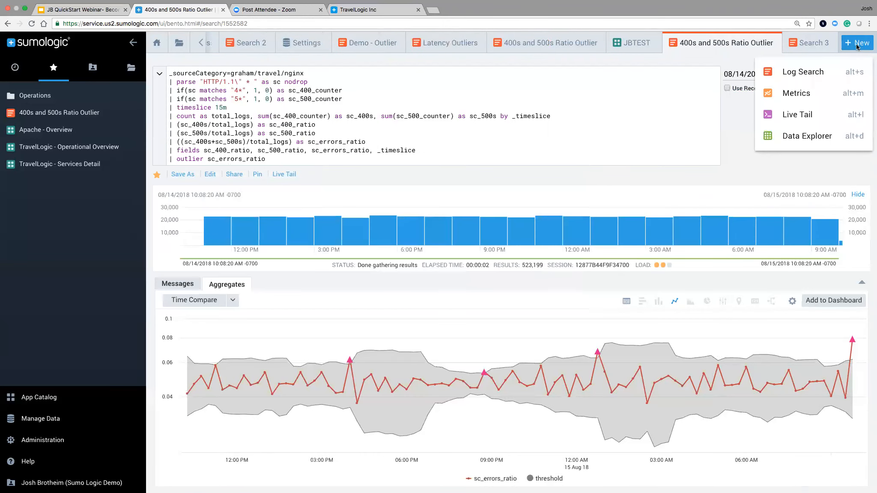
{"action": "left_click", "coordinate": [806, 72]}
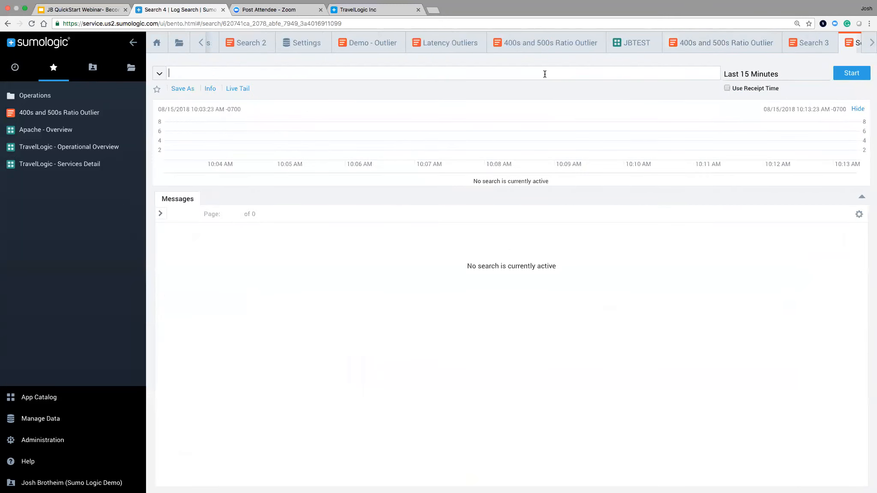
{"action": "key", "text": "ctrl+v"}
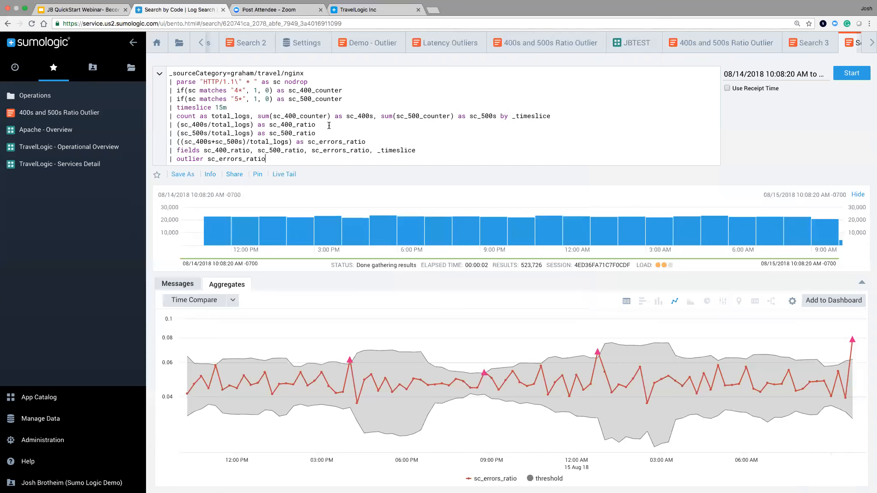
- Review the loaded query text and its time range, and close Search 3
{"action": "left_click_drag", "start_coordinate": [170, 160], "coordinate": [168, 72]}
{"action": "right_click", "coordinate": [200, 71]}
{"action": "left_click", "coordinate": [754, 74]}
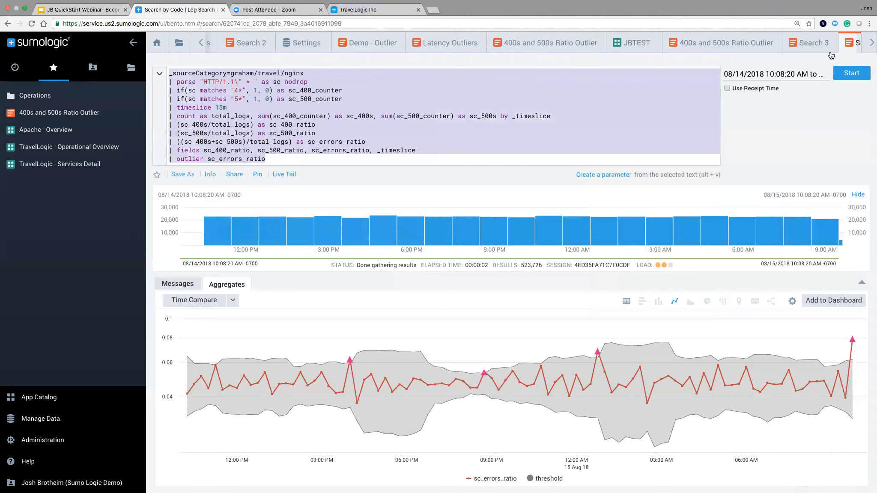
{"action": "left_click", "coordinate": [871, 43]}
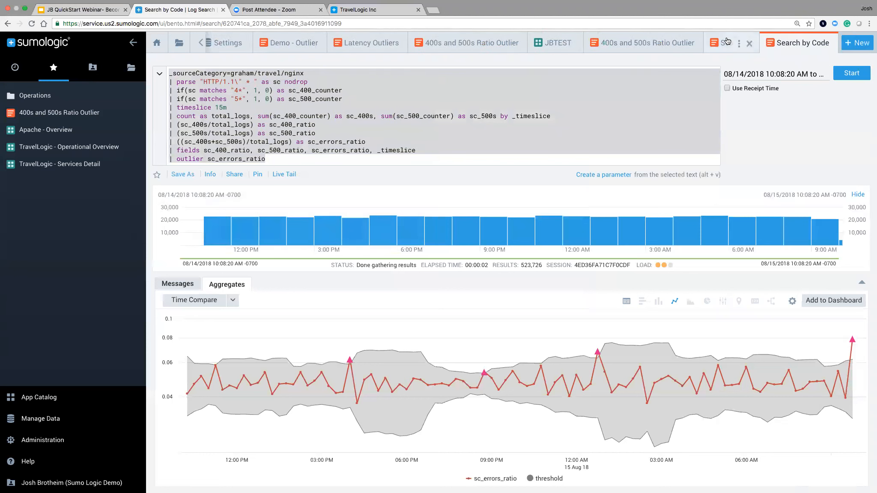
{"action": "left_click", "coordinate": [728, 41]}
{"action": "left_click", "coordinate": [750, 44]}
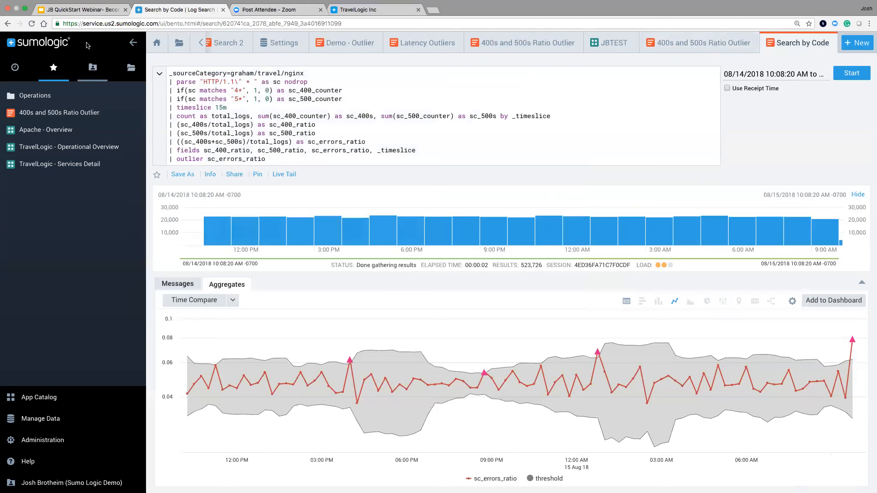
- Switch to the Google Slides webinar presentation and go past the "Where do I go from here?" section to the Technical Resources slide
{"action": "left_click", "coordinate": [75, 11]}
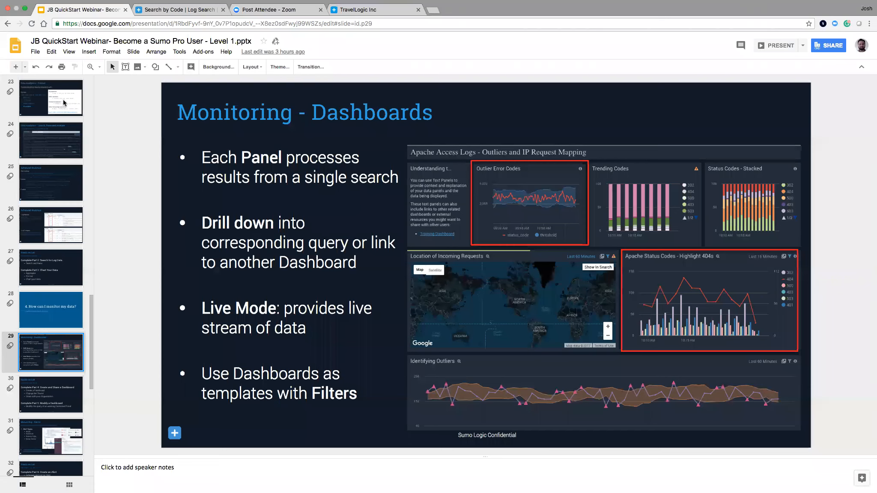
{"action": "scroll", "coordinate": [71, 391], "scroll_direction": "down", "scroll_amount": 3}
{"action": "left_click", "coordinate": [63, 329]}
{"action": "left_click", "coordinate": [58, 347]}
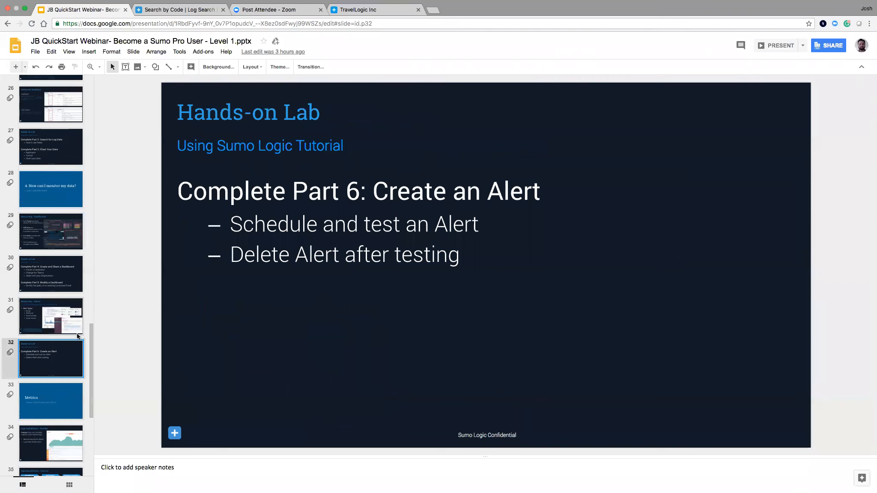
{"action": "left_click_drag", "start_coordinate": [91, 328], "coordinate": [86, 407]}
{"action": "left_click", "coordinate": [67, 339]}
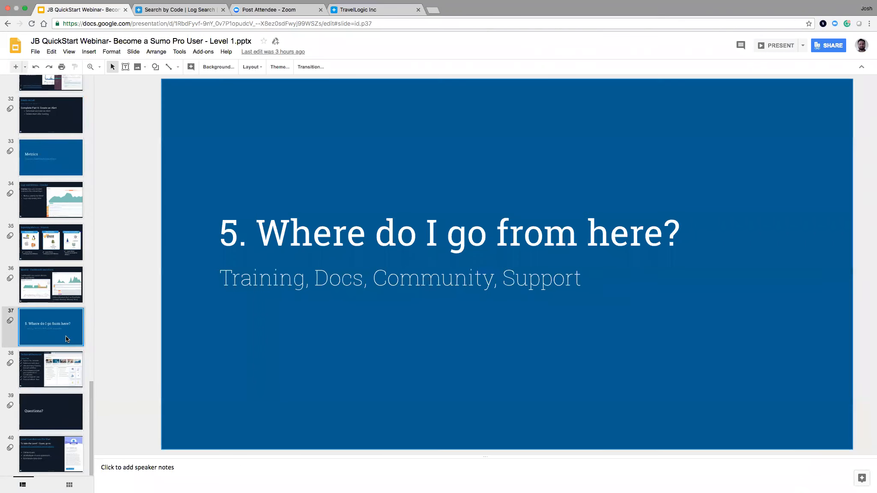
{"action": "left_click", "coordinate": [63, 381]}
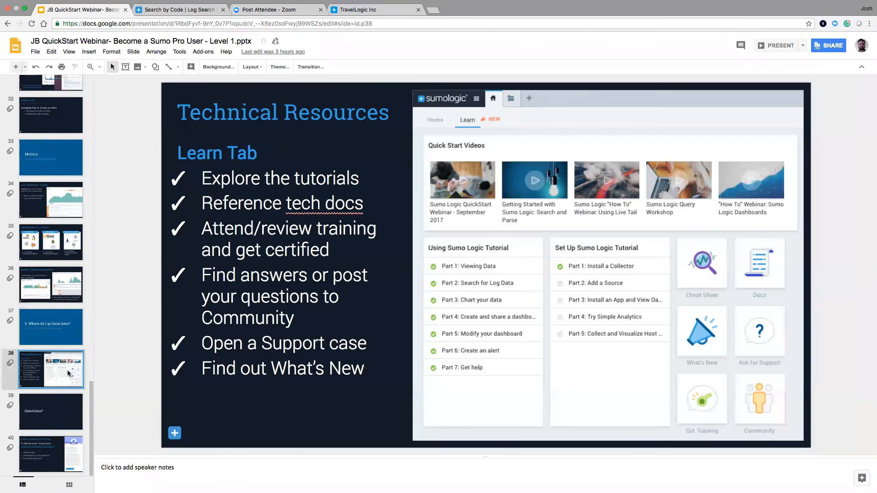